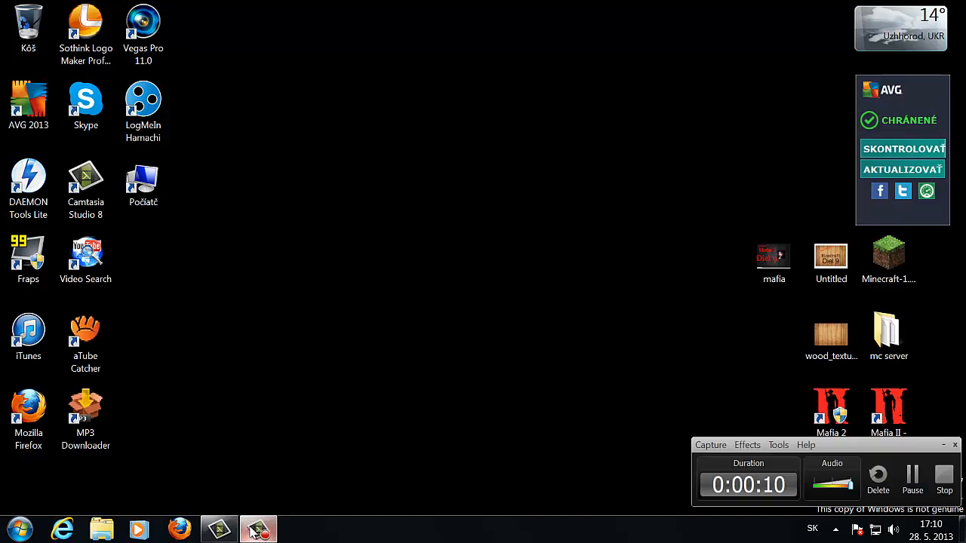
left_click(220, 530)
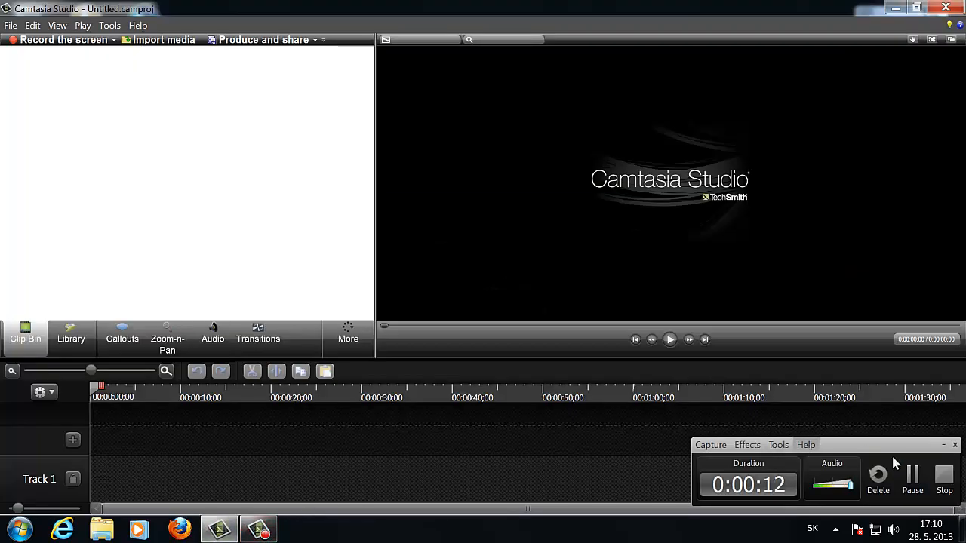
left_click(943, 475)
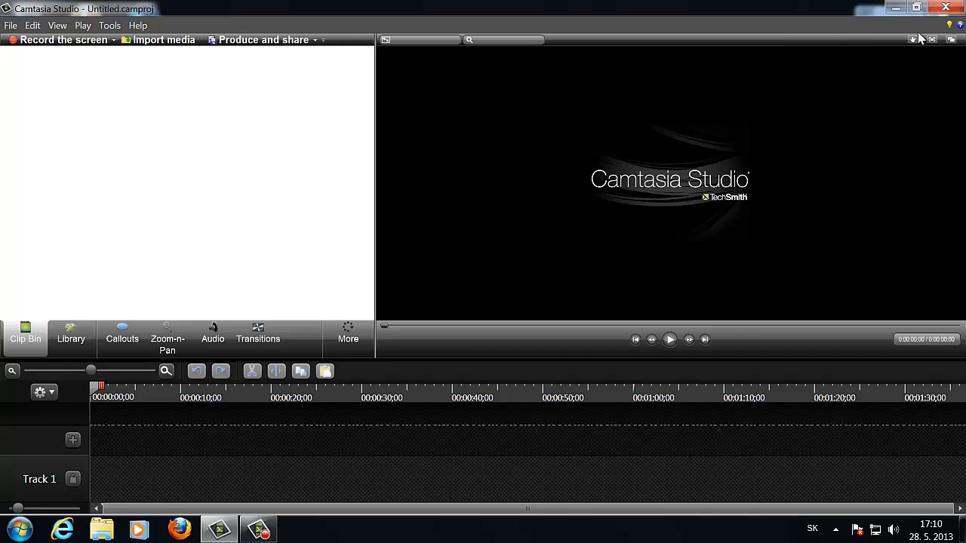
left_click(895, 9)
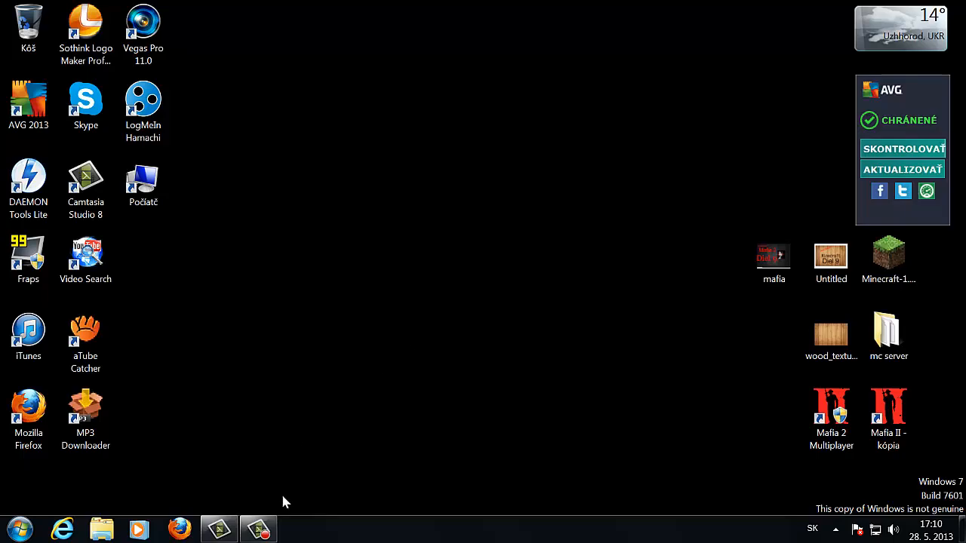
left_click(260, 531)
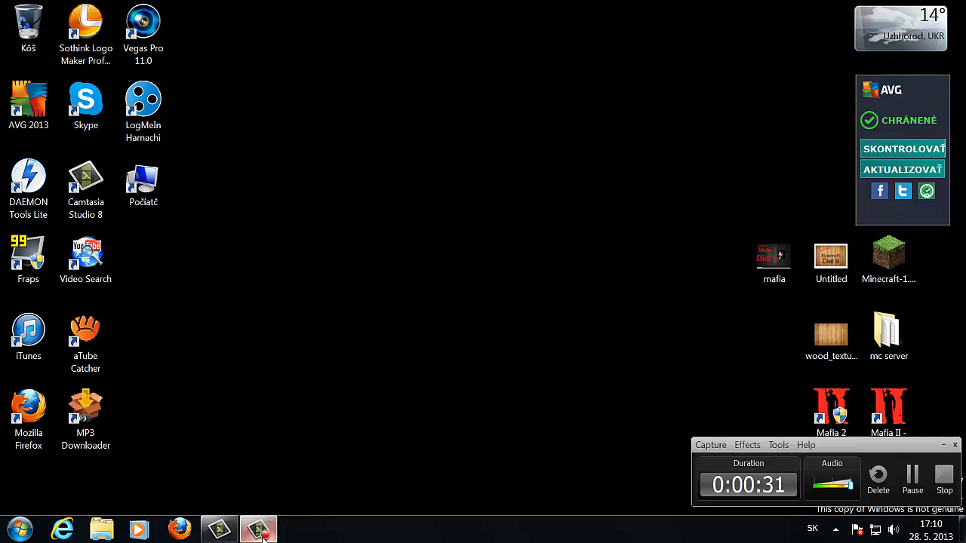
left_click(219, 531)
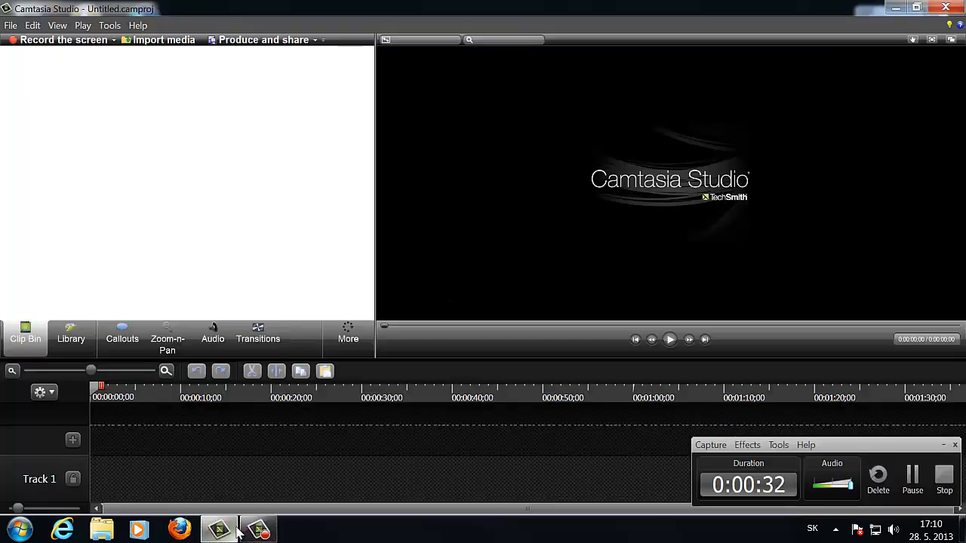
left_click(943, 446)
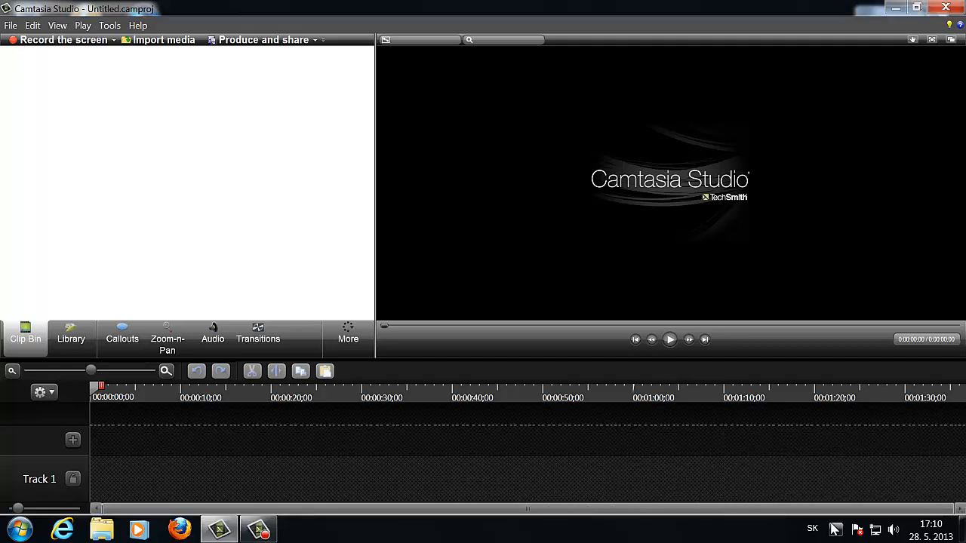
left_click(836, 529)
left_click(835, 529)
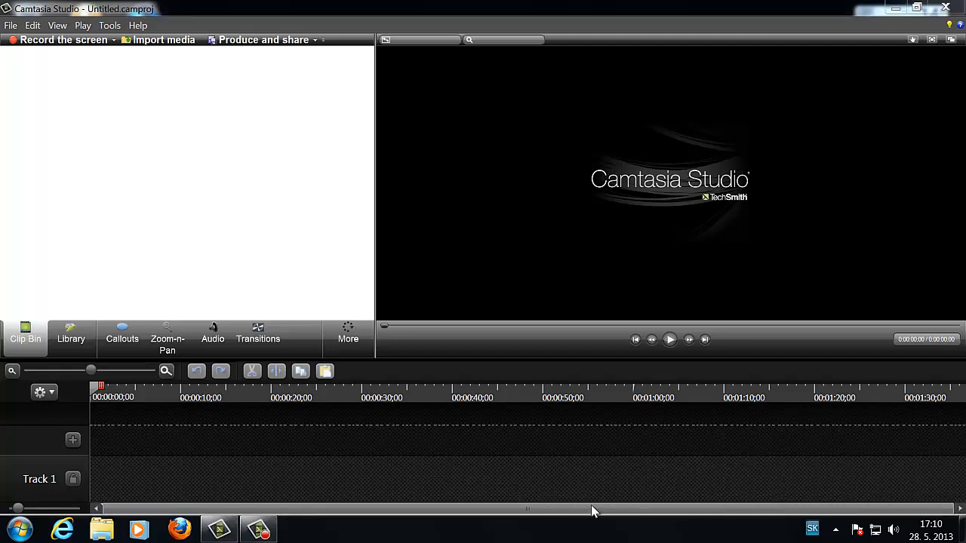
left_click(259, 530)
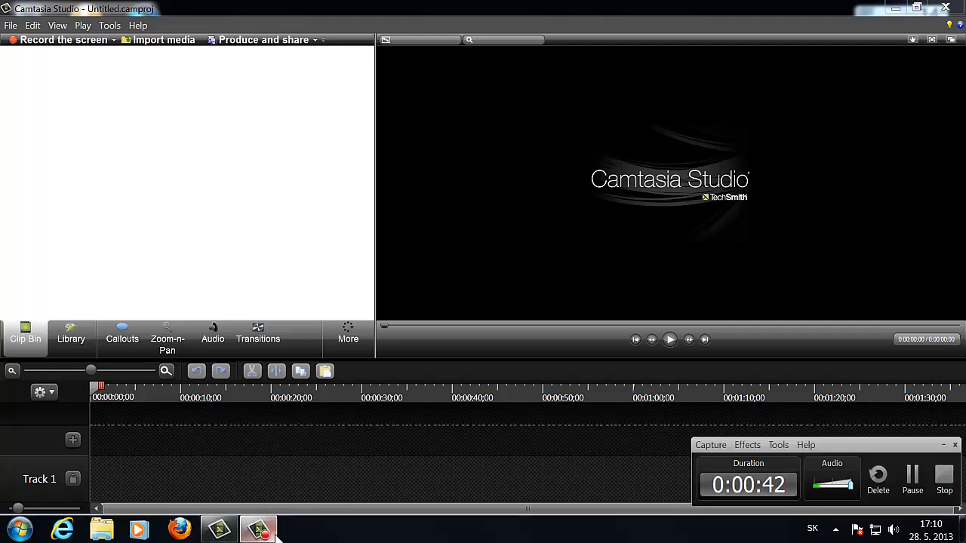
left_click(219, 530)
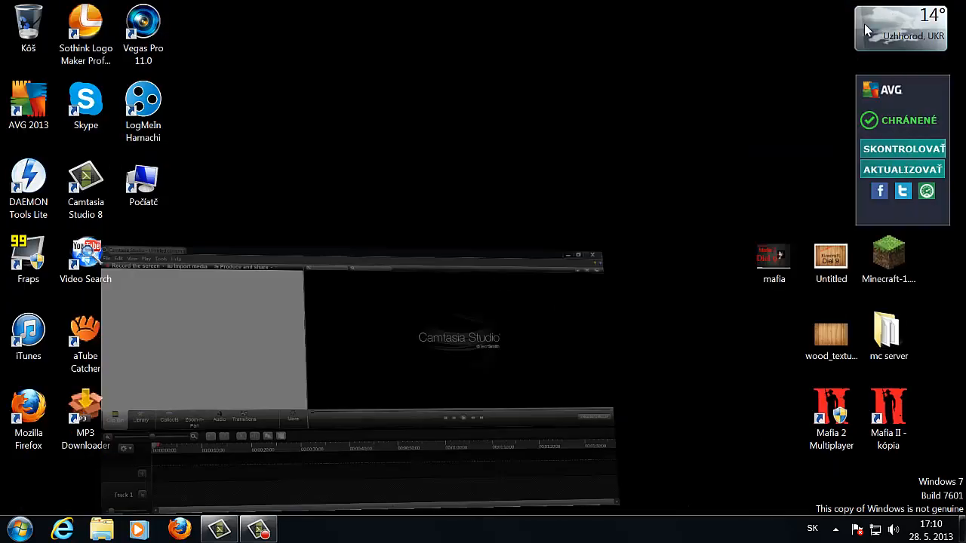
left_click(892, 9)
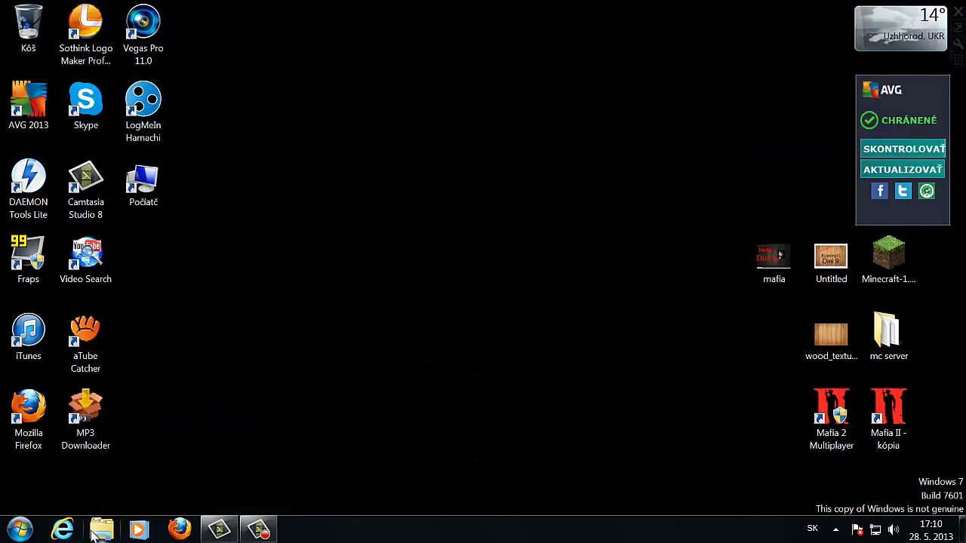
Step: Switch to Windows Explorer and open the mafiaaaaa folder inside the Camtasia Studio folder of the Documents library
left_click(101, 529)
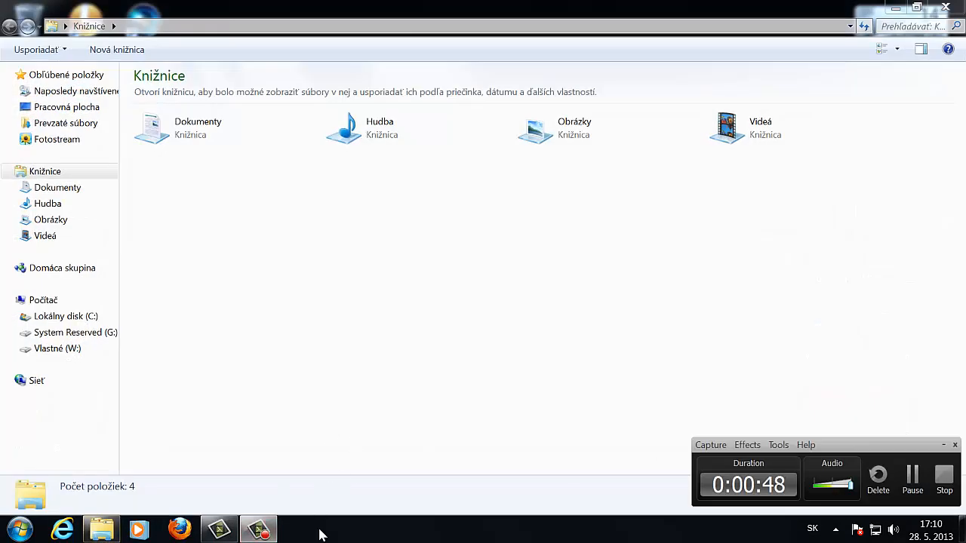
left_click(259, 530)
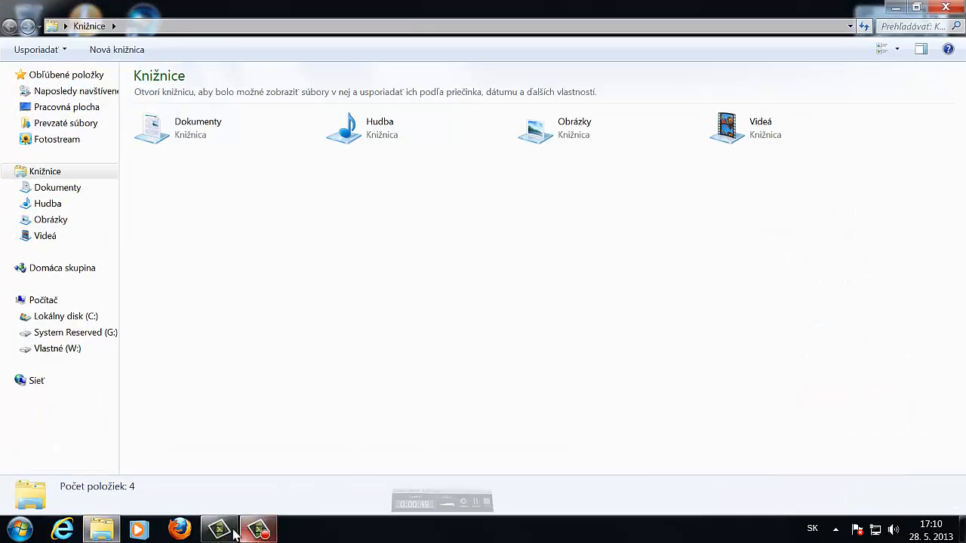
left_click(75, 188)
double_click(161, 187)
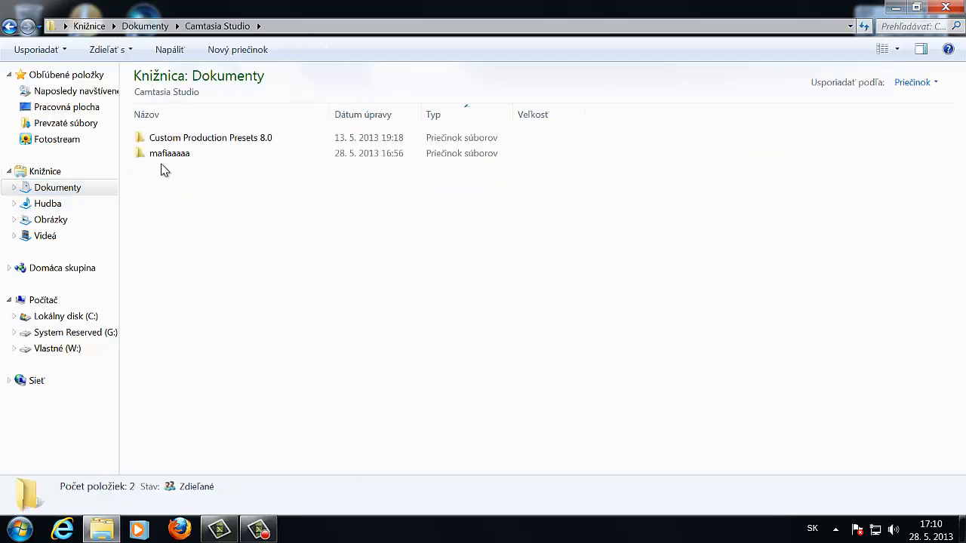
double_click(172, 155)
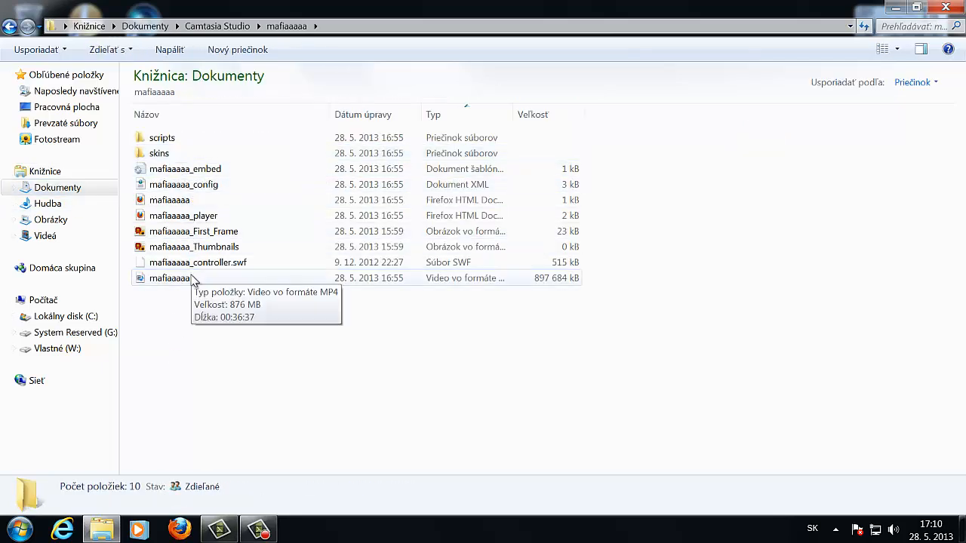
Step: Import the mafiaaaaa MP4 video from the folder into the Clip Bin of Camtasia Studio
left_click(193, 279)
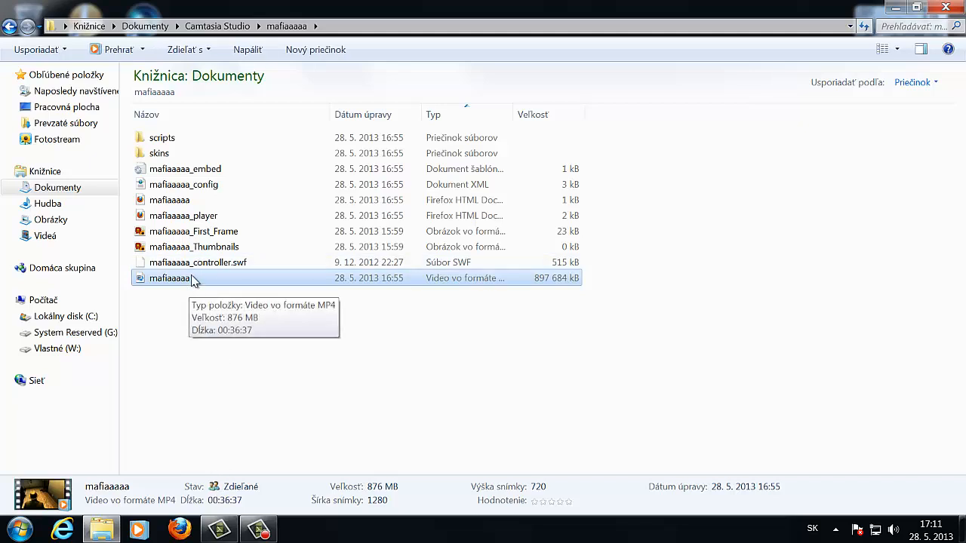
left_click_drag(193, 279, 142, 216)
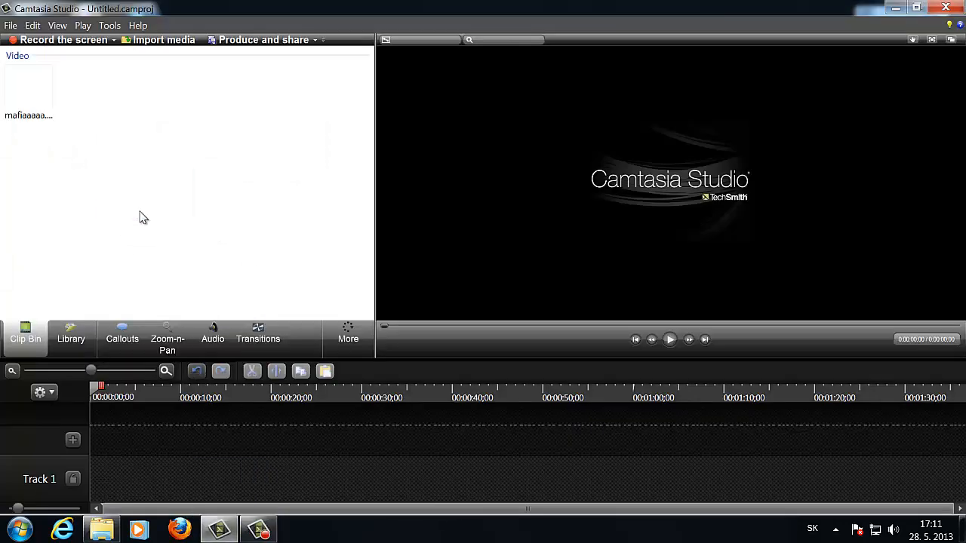
left_click(23, 80)
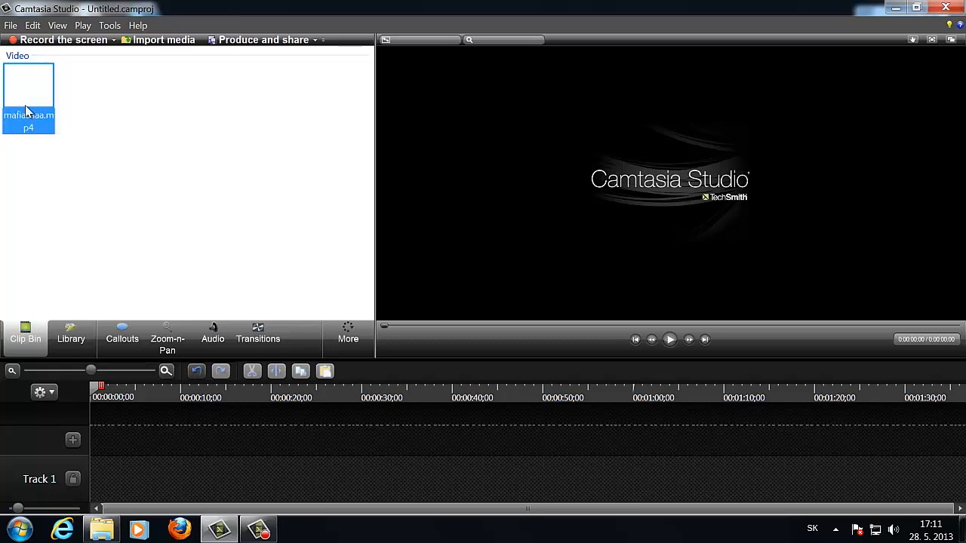
left_click(98, 138)
Step: Place mafiaaaaa.mp4 on Track 2 and set the editing dimensions to 1280 x 720, YouTube & Screencast (16:9)
left_click(21, 104)
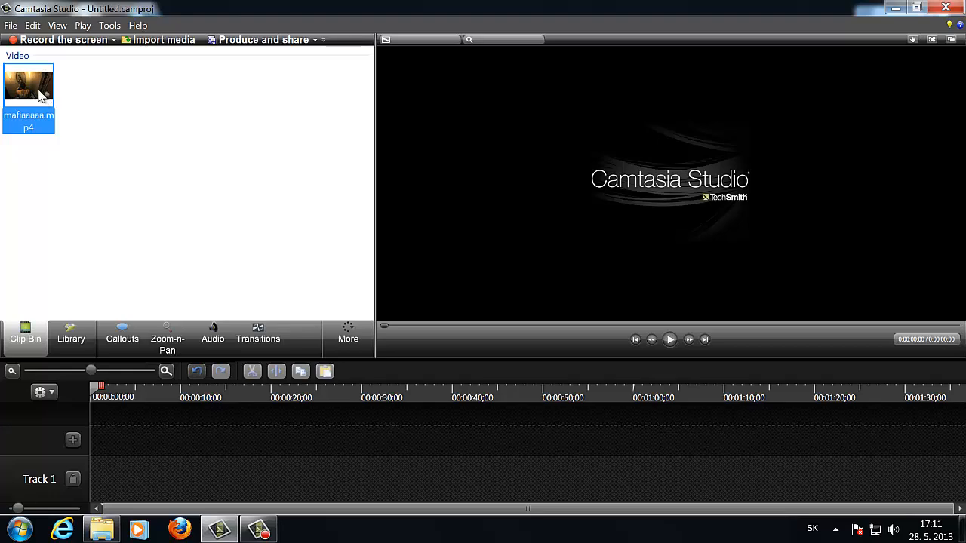
left_click_drag(37, 99, 190, 444)
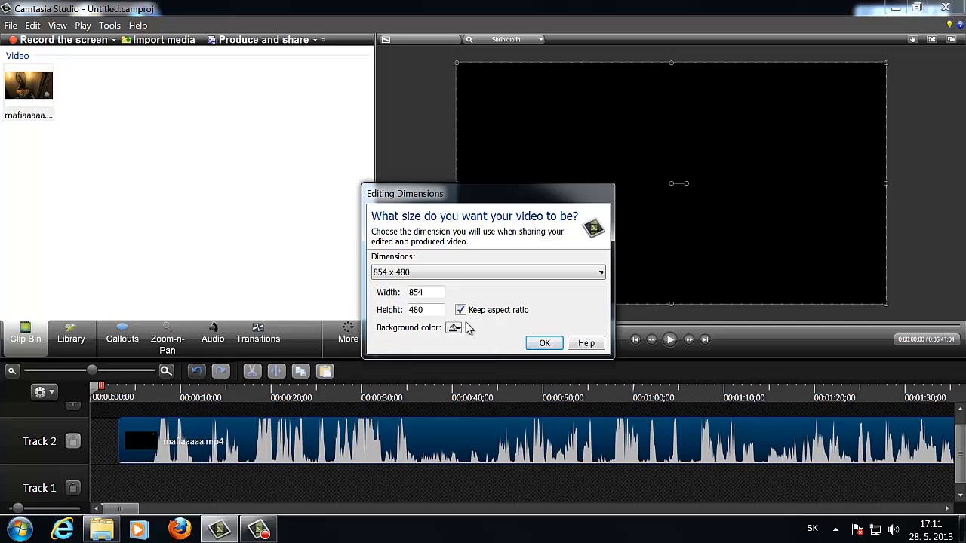
left_click(438, 276)
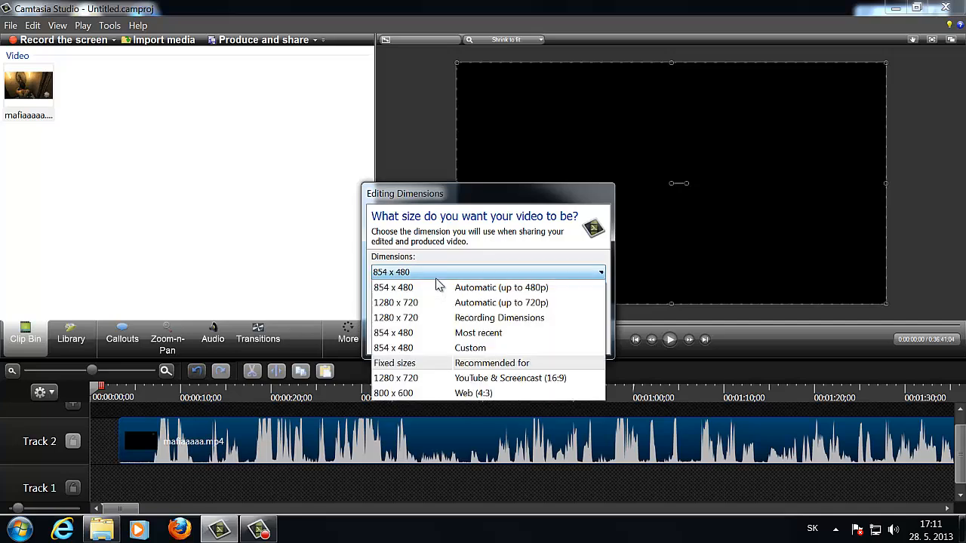
left_click(434, 384)
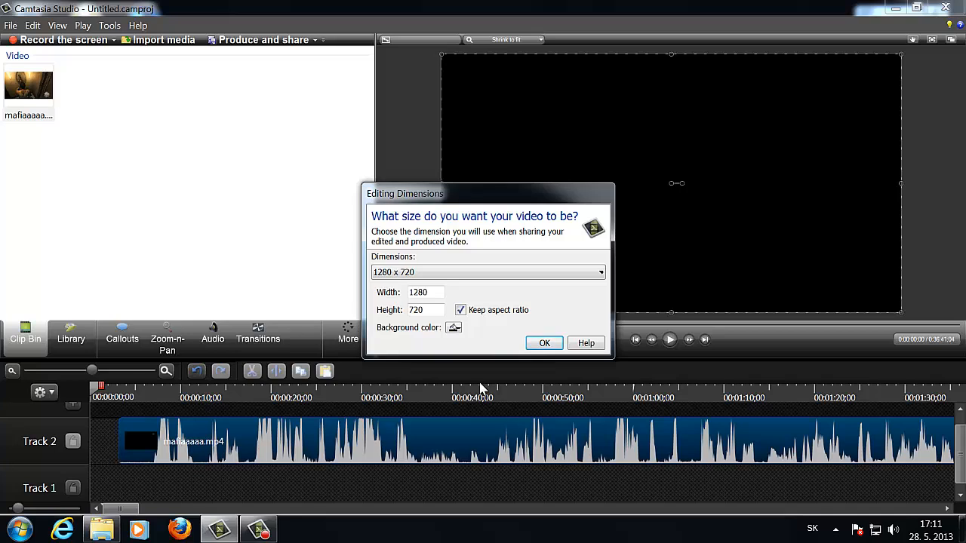
left_click(445, 273)
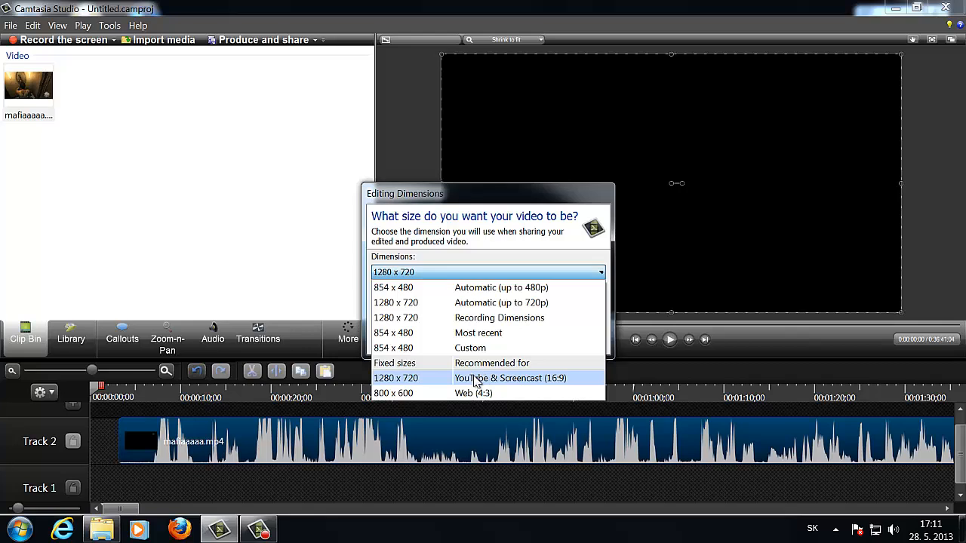
left_click(474, 381)
left_click(543, 343)
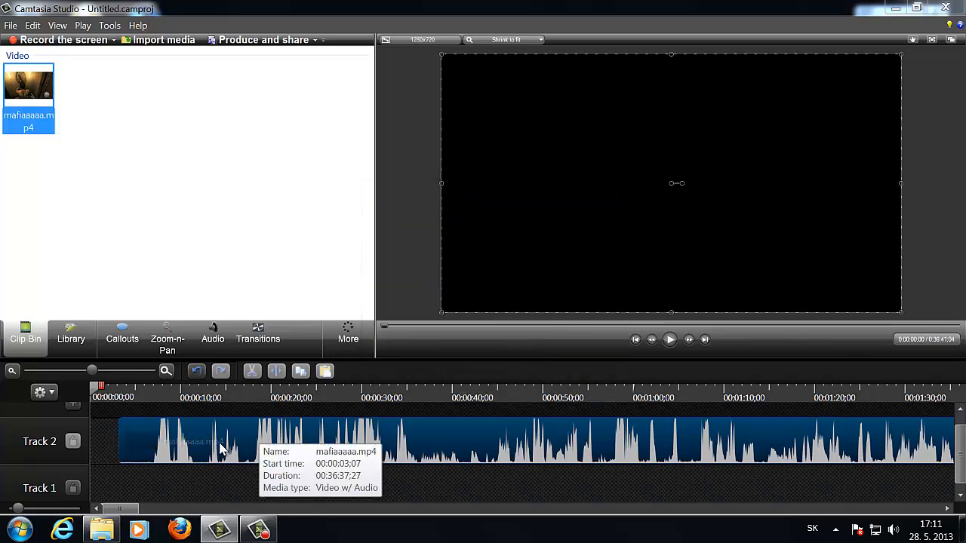
Step: Shift the mafiaaaaa.mp4 clip on Track 2 so that it starts at about 6 seconds 22 frames
left_click_drag(220, 450, 246, 460)
scroll(130, 455, "up", 1)
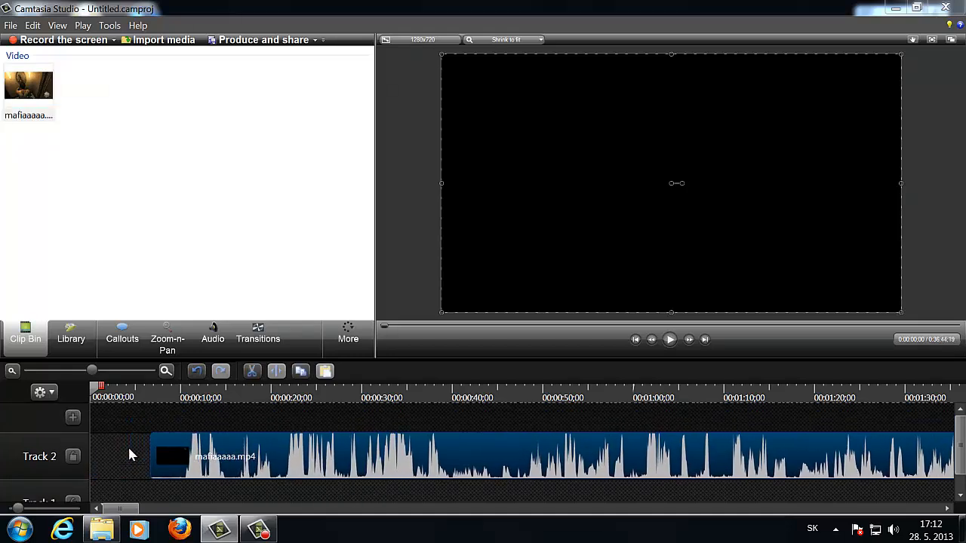
Step: Add a blue rectangular speech bubble callout from the Shapes with Text group at the start of the timeline
left_click(125, 338)
left_click(25, 339)
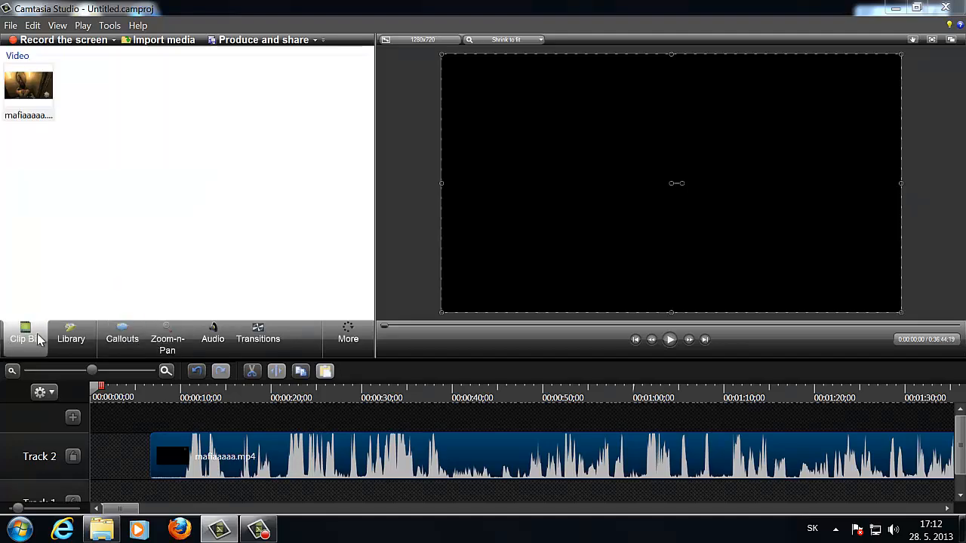
left_click(76, 344)
left_click(108, 342)
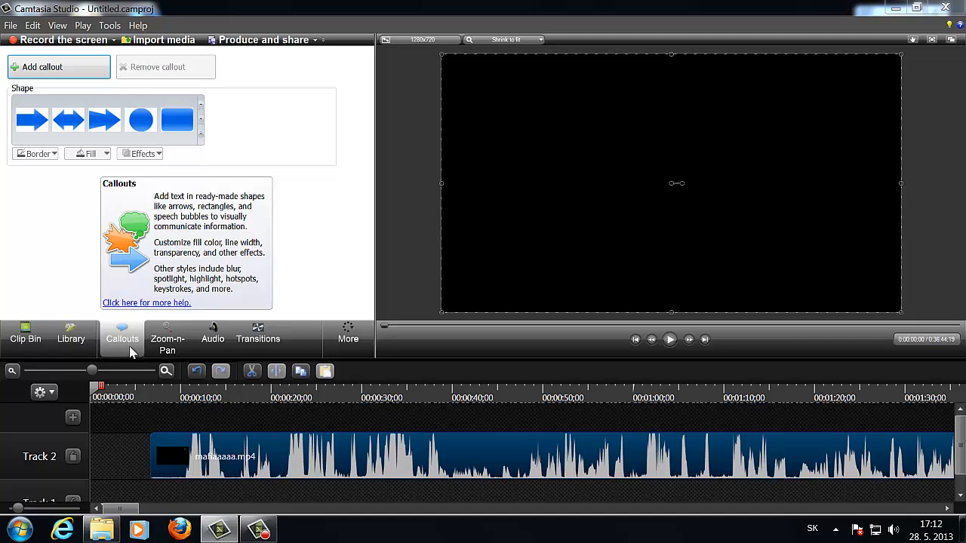
left_click(200, 133)
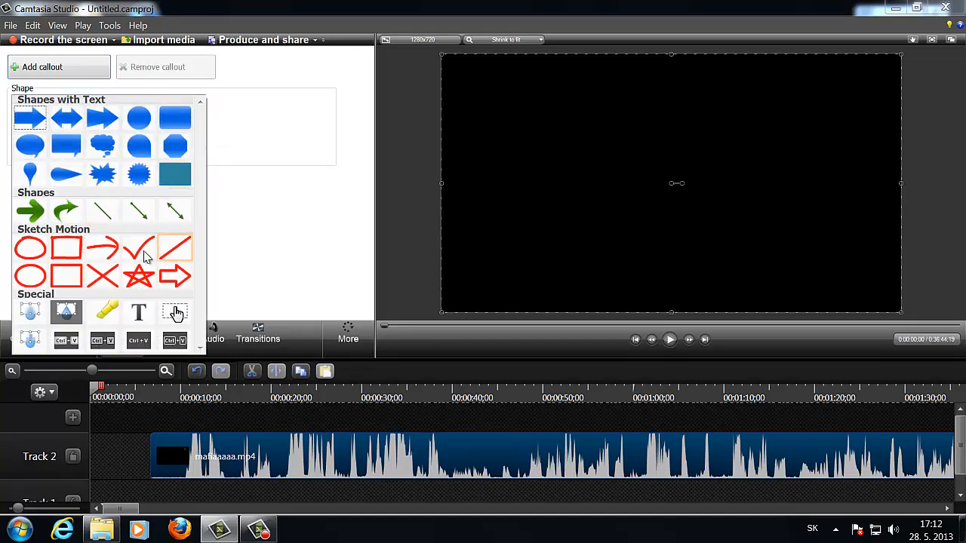
left_click(64, 144)
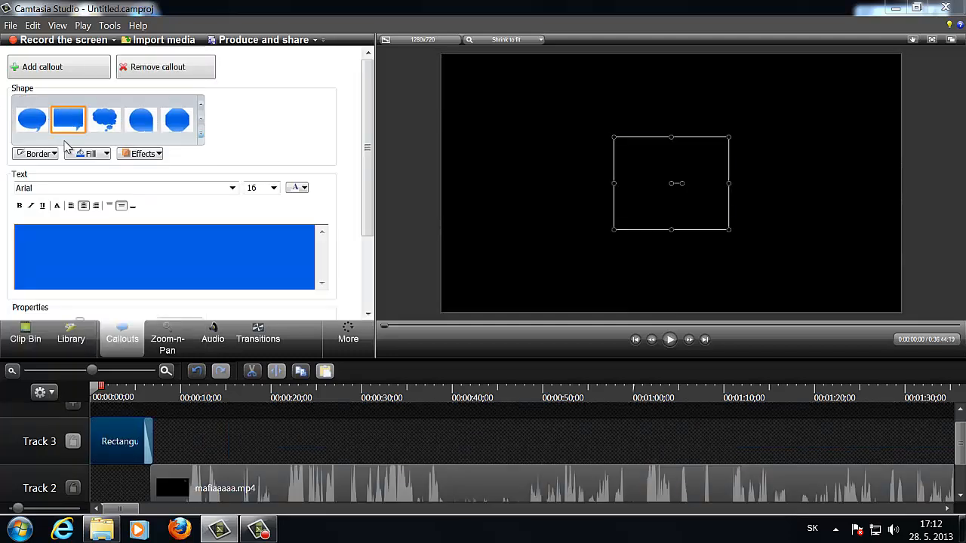
Step: Move the speech bubble callout on Track 3 to start at about 8 seconds 21 frames and widen it on the canvas
left_click_drag(124, 429, 215, 426)
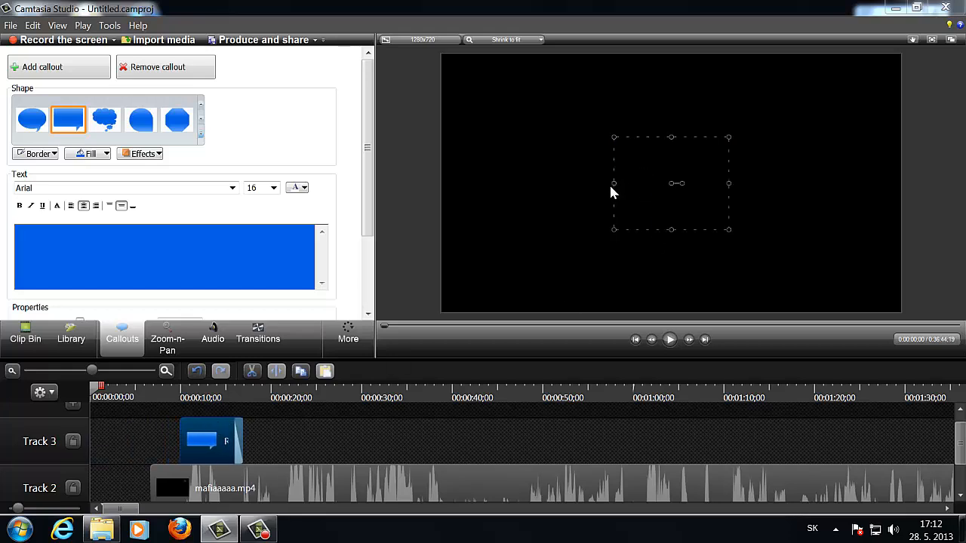
left_click_drag(614, 184, 555, 185)
left_click_drag(222, 445, 210, 452)
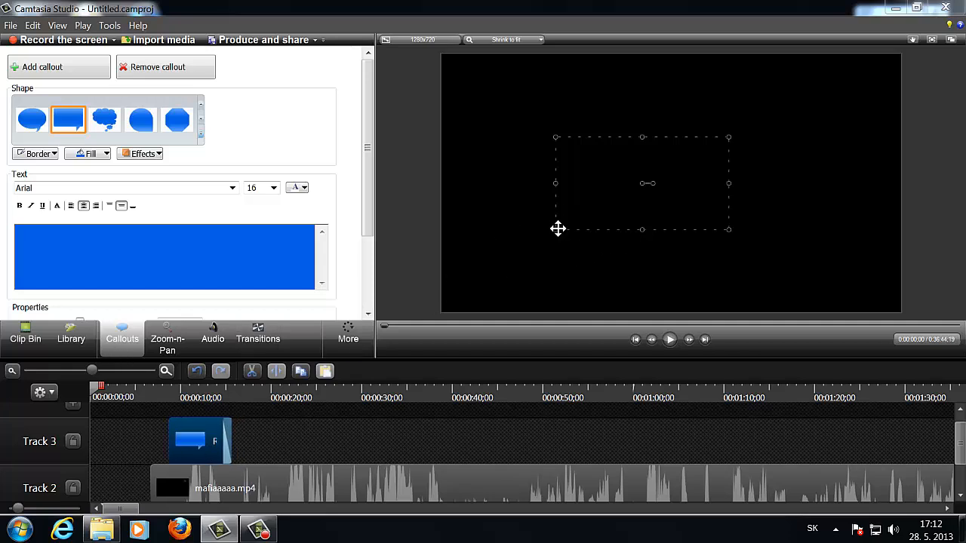
left_click(558, 236)
Step: Show the editing commands available for the mafiaaaaa.mp4 clip on Track 2
left_click_drag(97, 385, 115, 386)
left_click(32, 334)
left_click(189, 438)
right_click(189, 438)
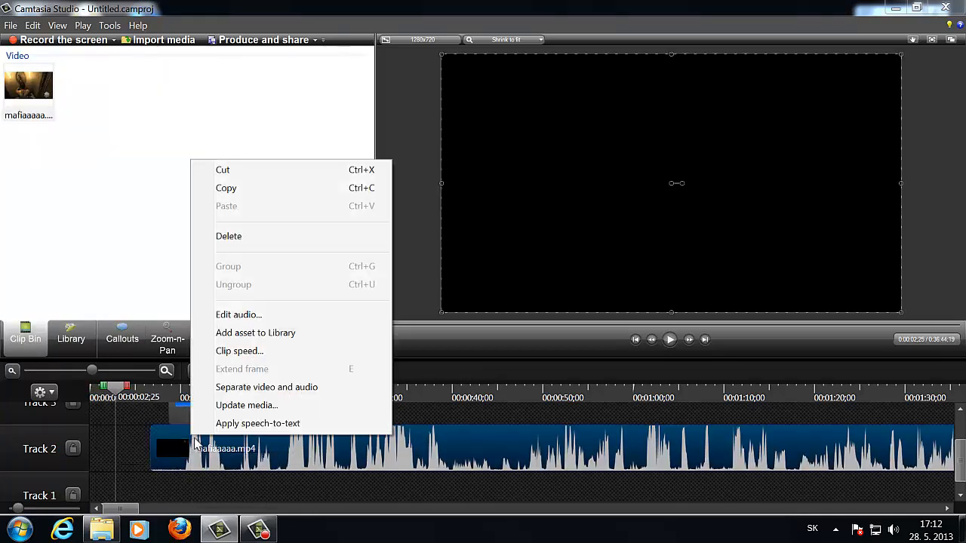
left_click(145, 442)
scroll(143, 439, "up", 1)
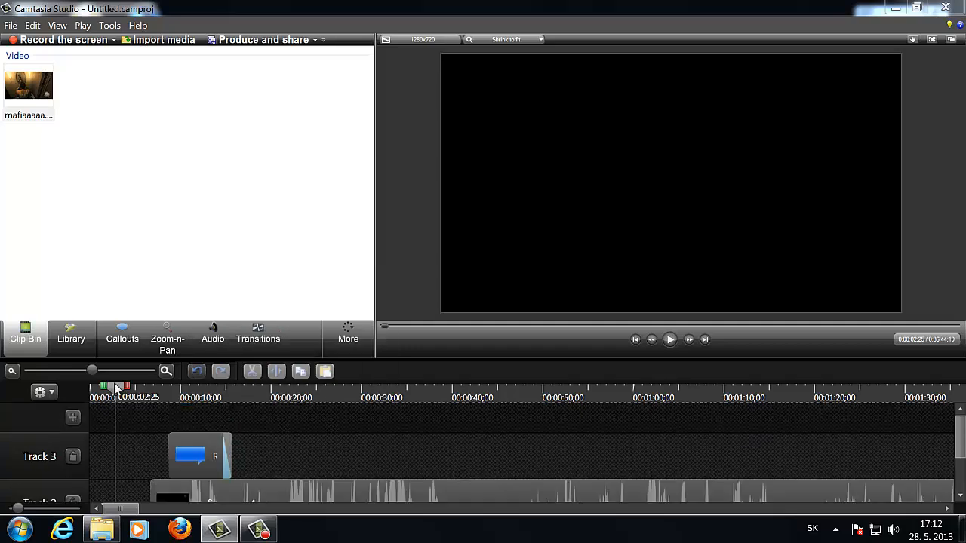
Step: Play the timeline from about 6 seconds 22 frames to preview the speech bubble callout over the video
left_click_drag(117, 386, 150, 386)
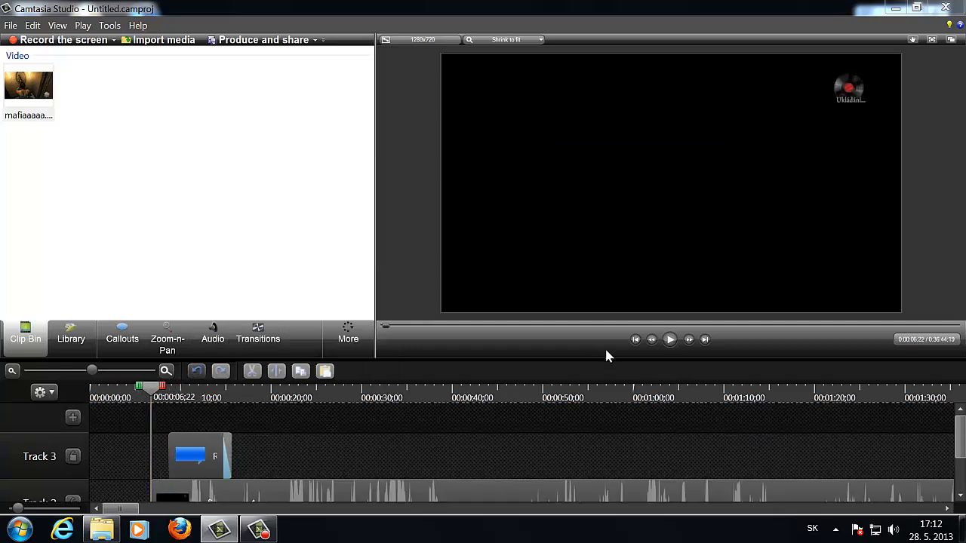
left_click(669, 339)
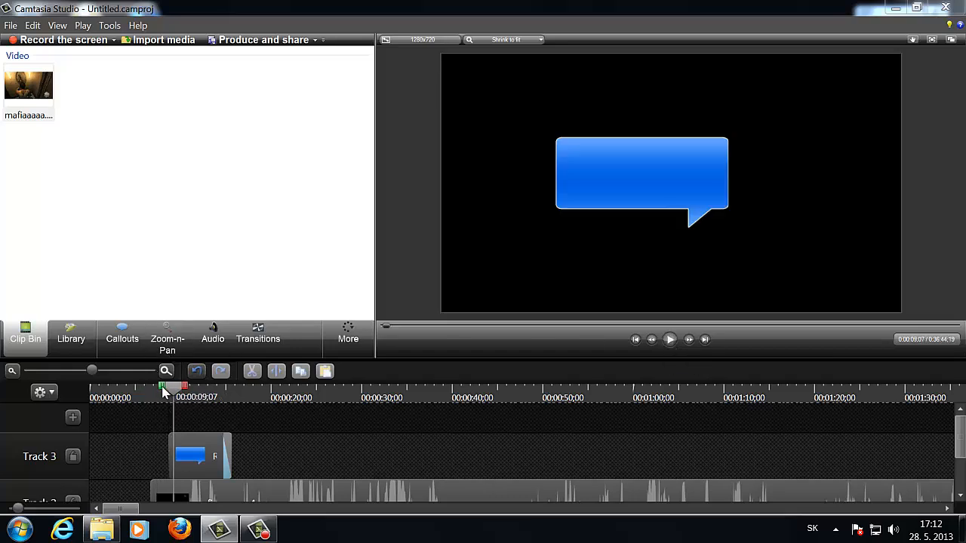
left_click_drag(166, 384, 132, 389)
Step: Make the speech bubble callout on Track 3 slightly smaller on the canvas and enter YouTube as its text
double_click(197, 453)
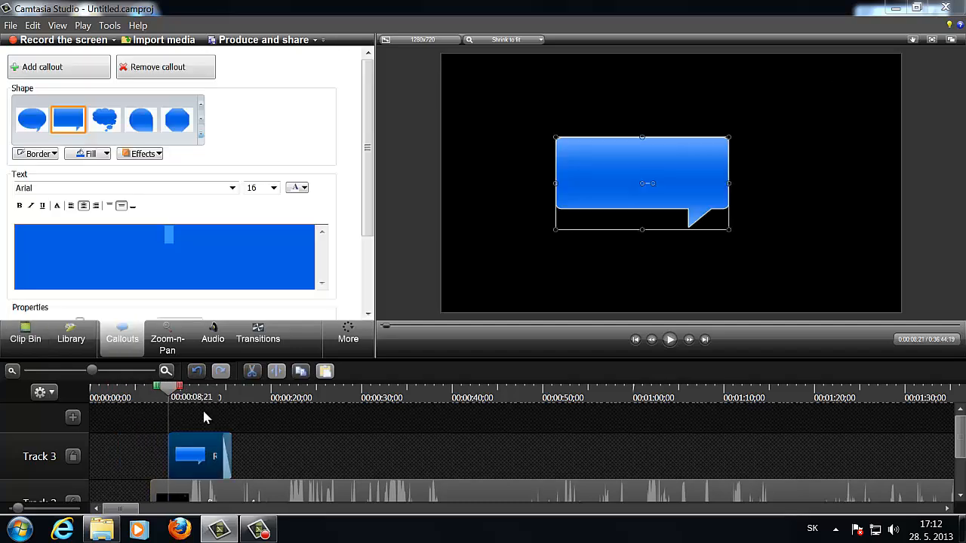
mouse_move(556, 231)
left_mouse_down()
mouse_move(596, 215)
mouse_move(726, 269)
mouse_move(561, 213)
left_mouse_up()
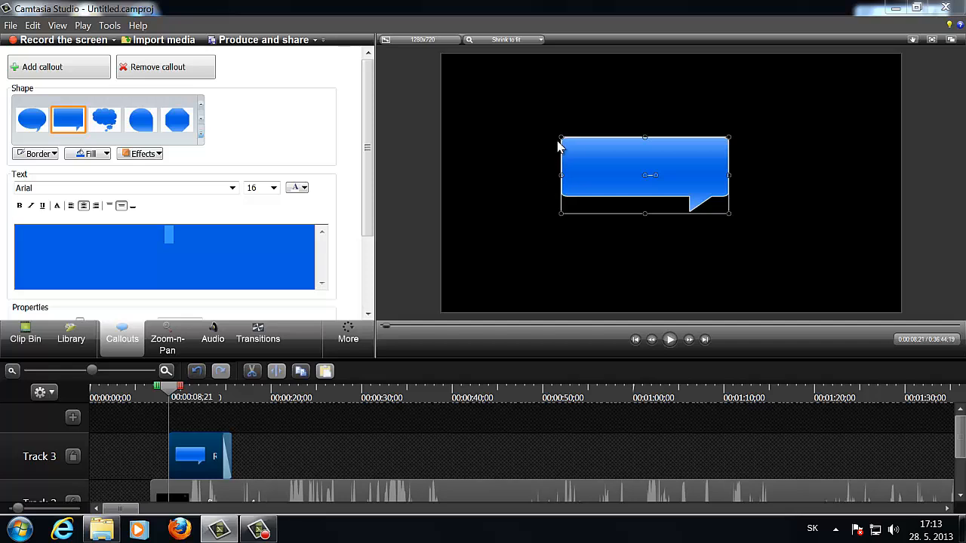
left_click_drag(560, 139, 578, 192)
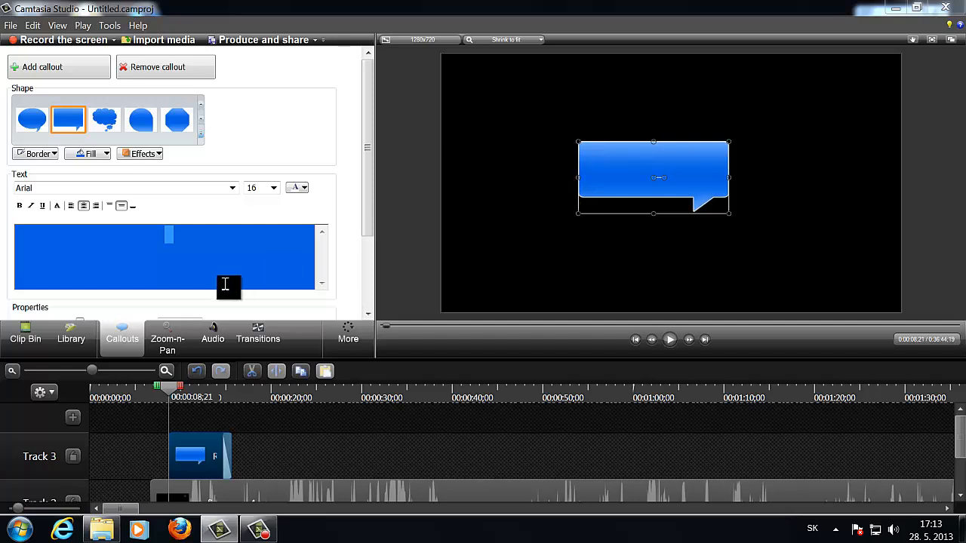
left_click(197, 249)
type("YouTube")
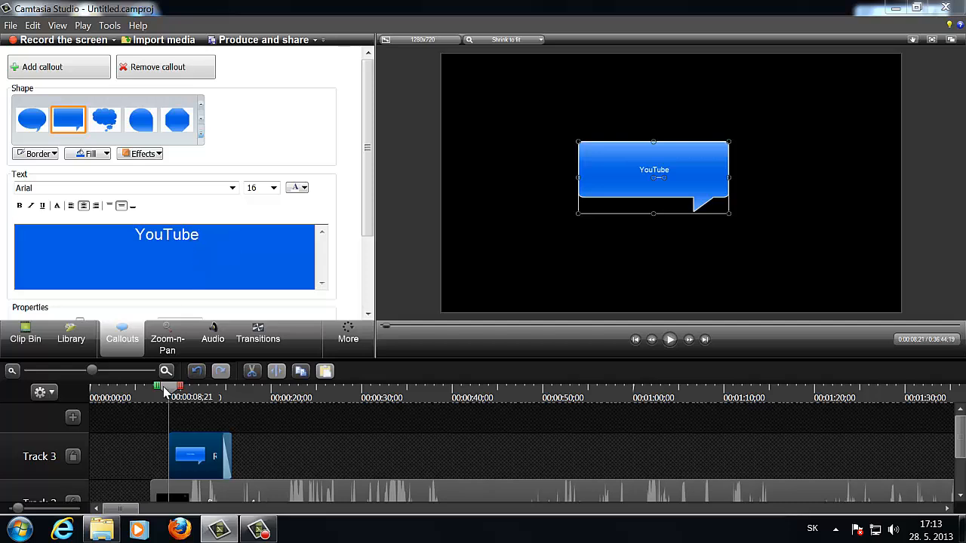
Step: Try the Plain style effect on the YouTube callout and view it at about 9 seconds 22 frames
left_click_drag(169, 396, 151, 396)
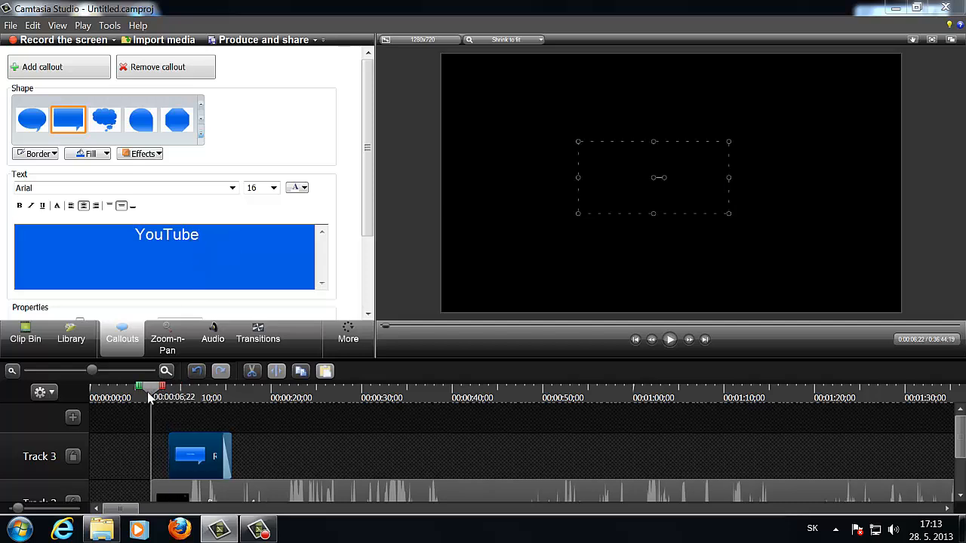
left_click(25, 338)
left_click(122, 339)
left_click(143, 154)
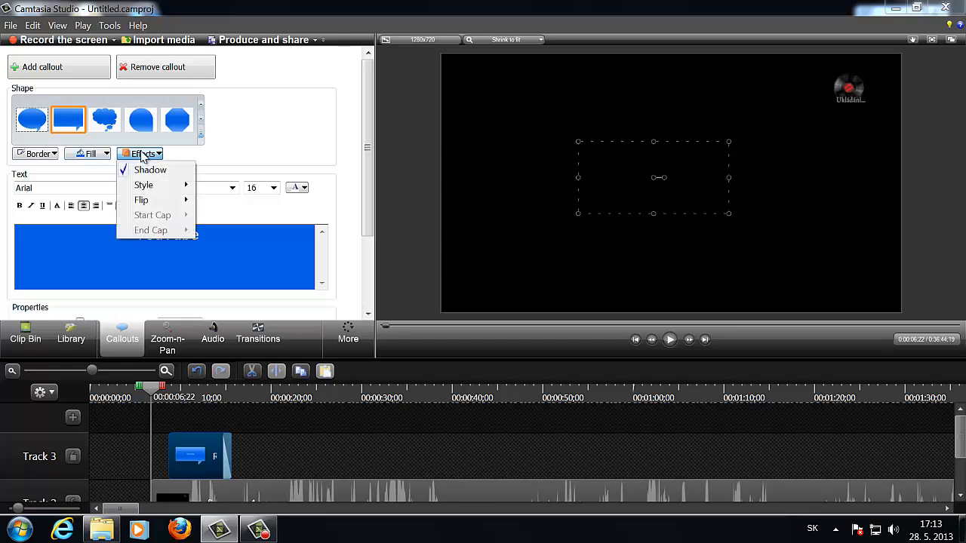
mouse_move(181, 184)
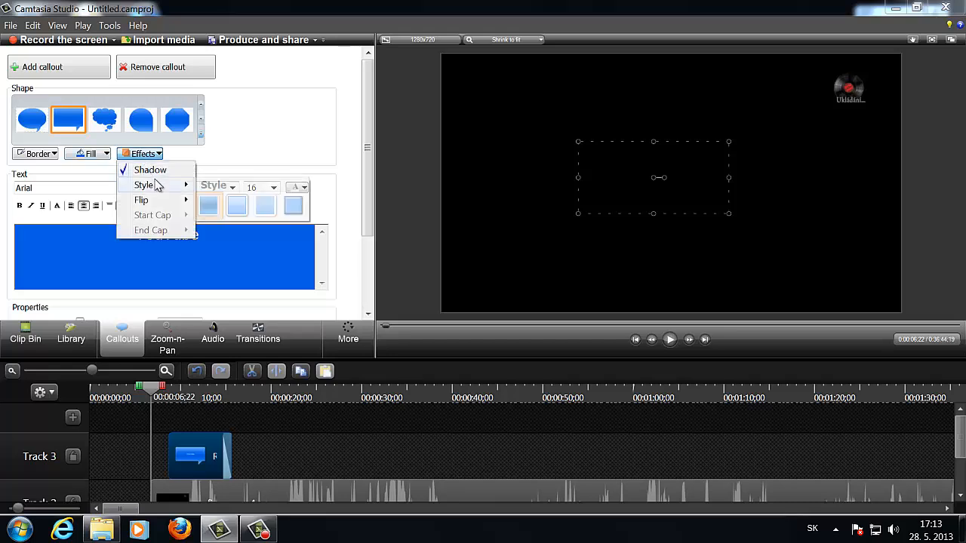
left_click(264, 206)
left_click_drag(150, 392, 178, 388)
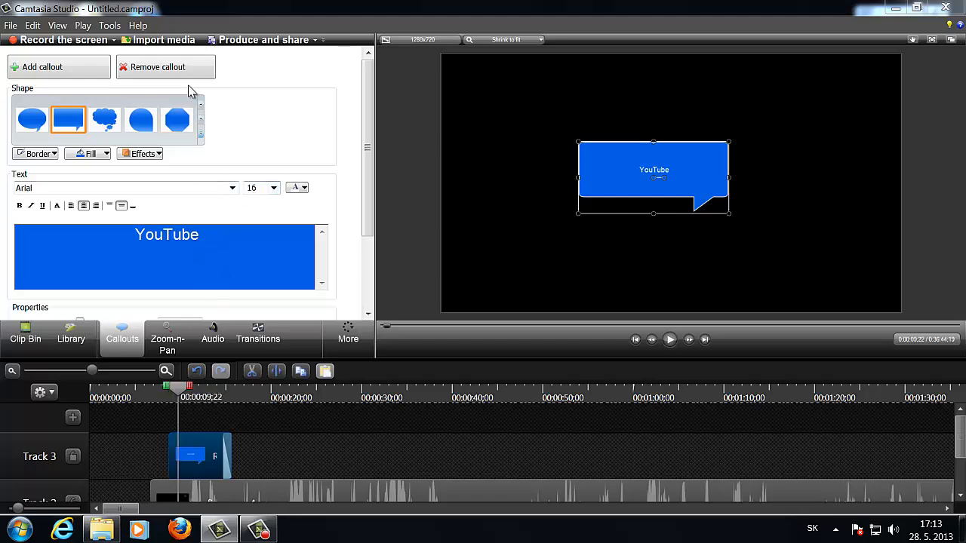
Step: Apply the second style effect to the YouTube callout and flip it horizontally so its tail points the other way
left_click(255, 146)
left_click(136, 155)
mouse_move(156, 188)
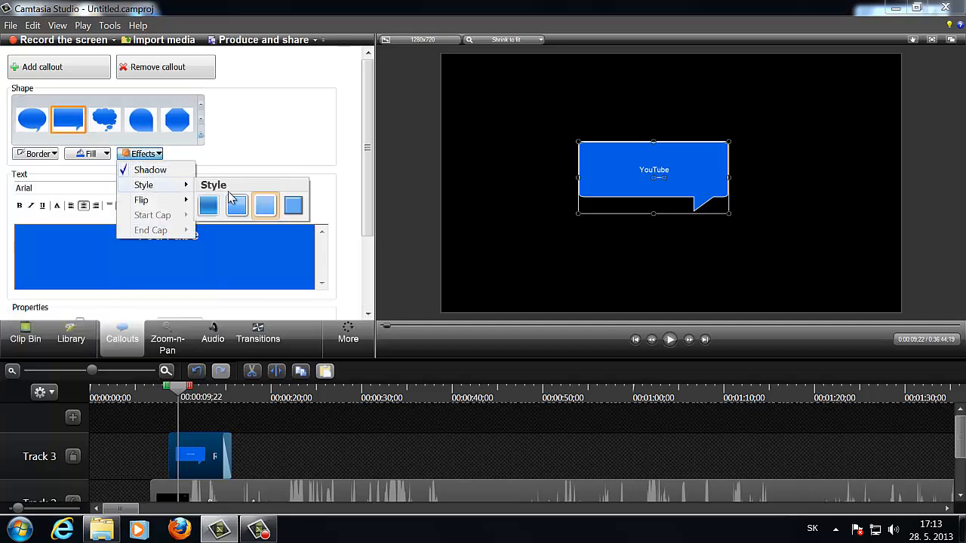
left_click(238, 206)
left_click(155, 154)
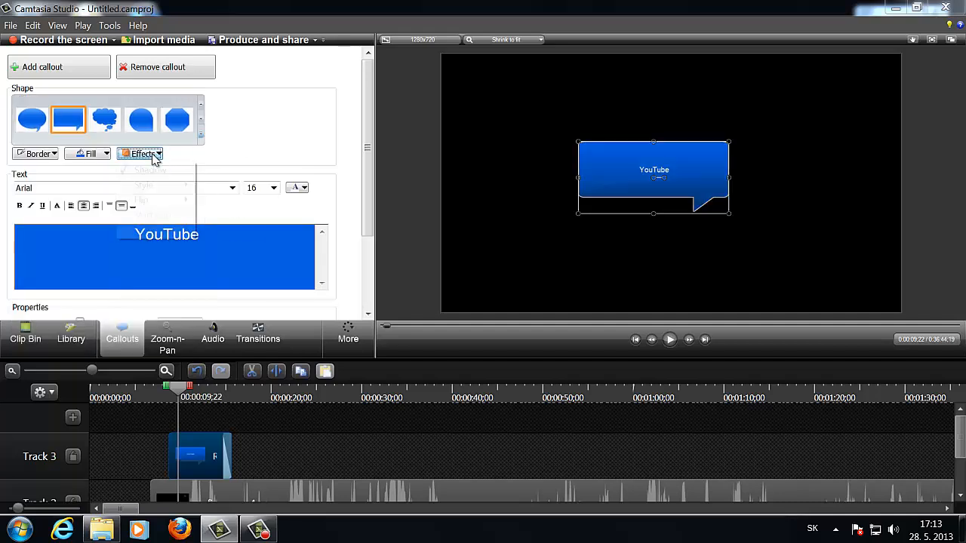
mouse_move(184, 202)
left_click(220, 205)
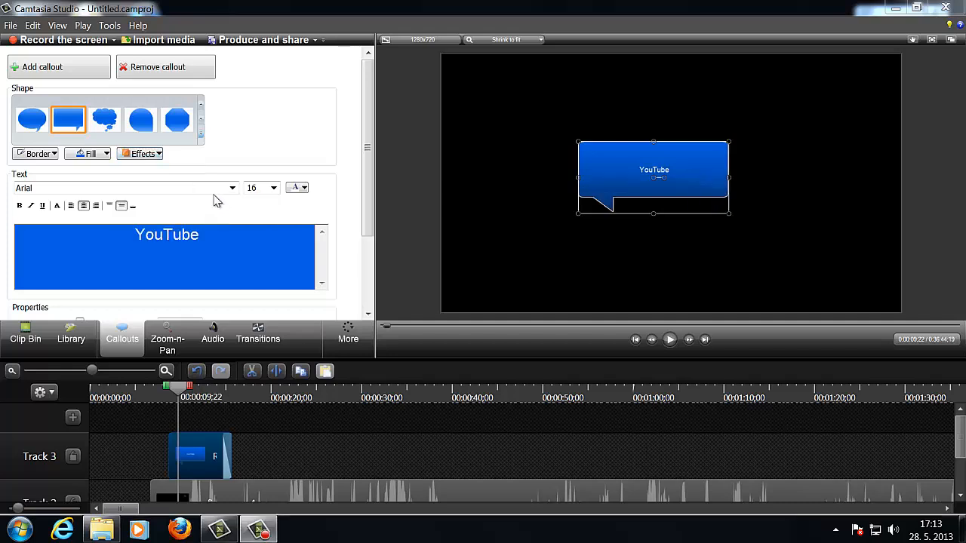
Step: Try a light green fill on the YouTube callout, replace it with light blue, and set a light yellow border
left_click(155, 154)
left_click(106, 156)
left_click(85, 156)
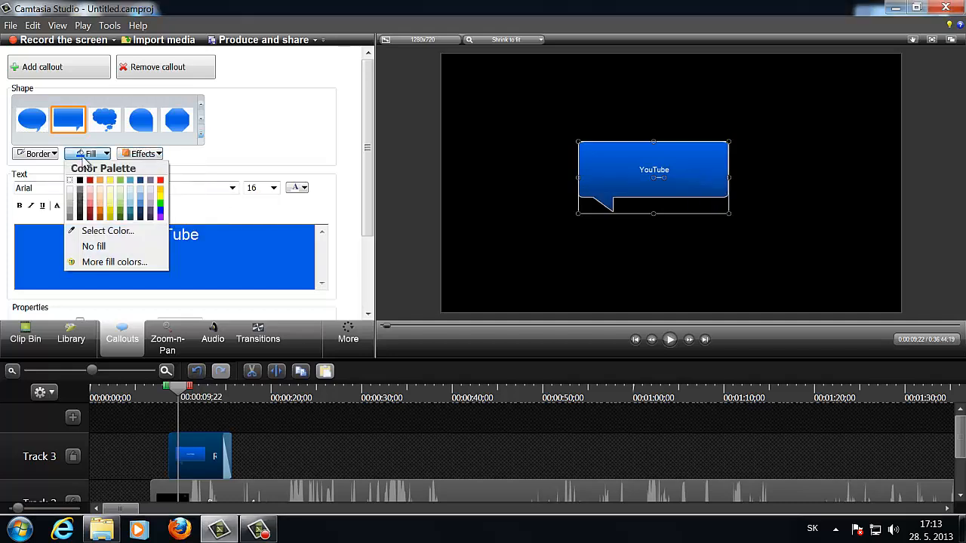
left_click(118, 194)
left_click(100, 158)
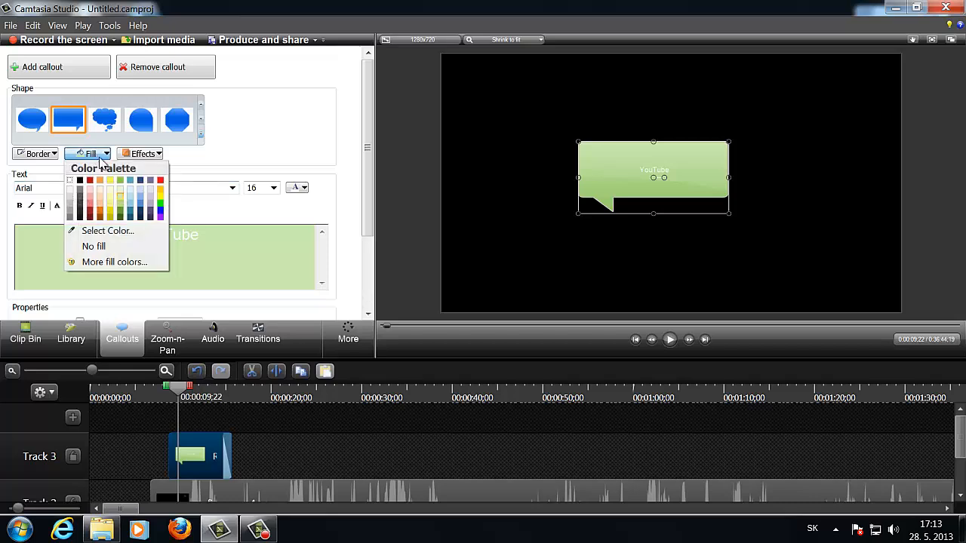
left_click(132, 205)
left_click(54, 155)
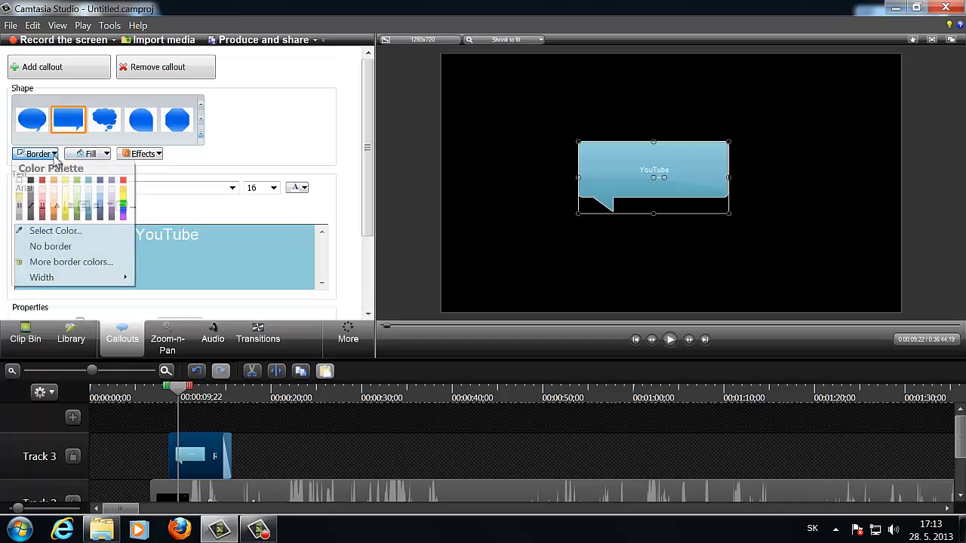
left_click(65, 198)
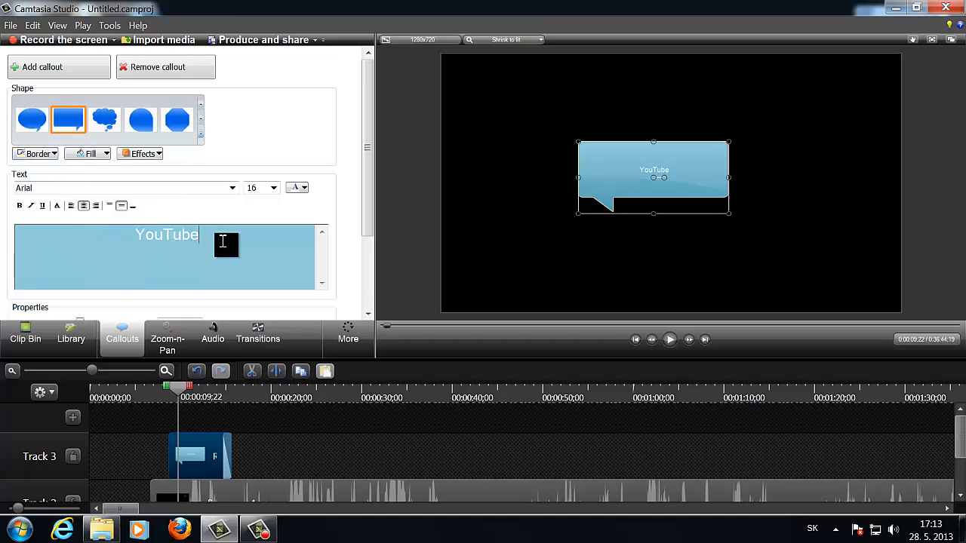
Step: Try to set the font of the whole YouTube callout text to Aharoni
left_click_drag(222, 241, 125, 240)
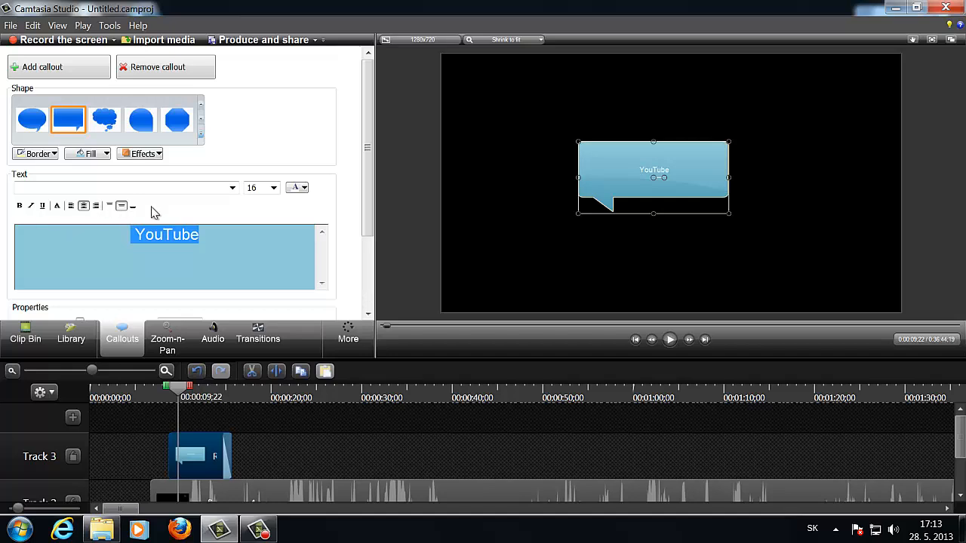
left_click(231, 188)
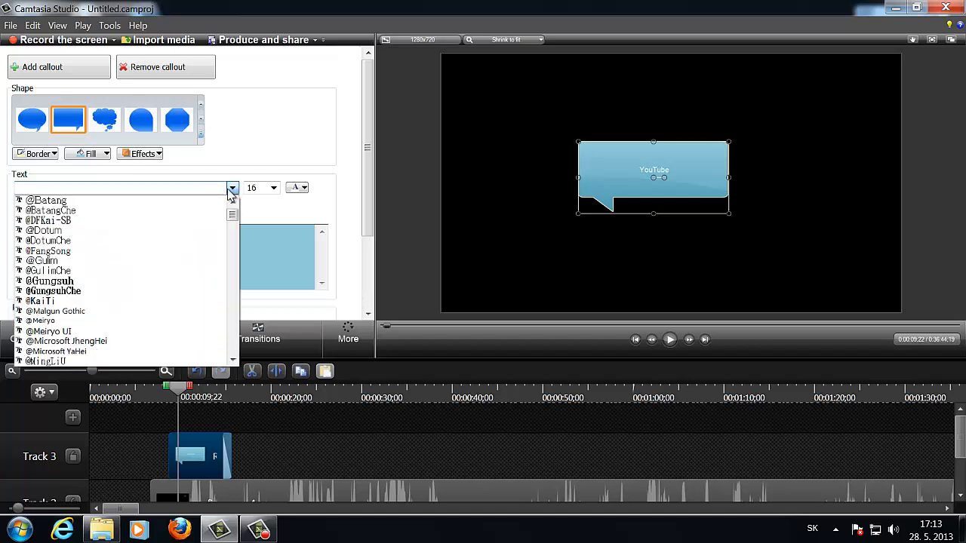
scroll(174, 256, "down", 10)
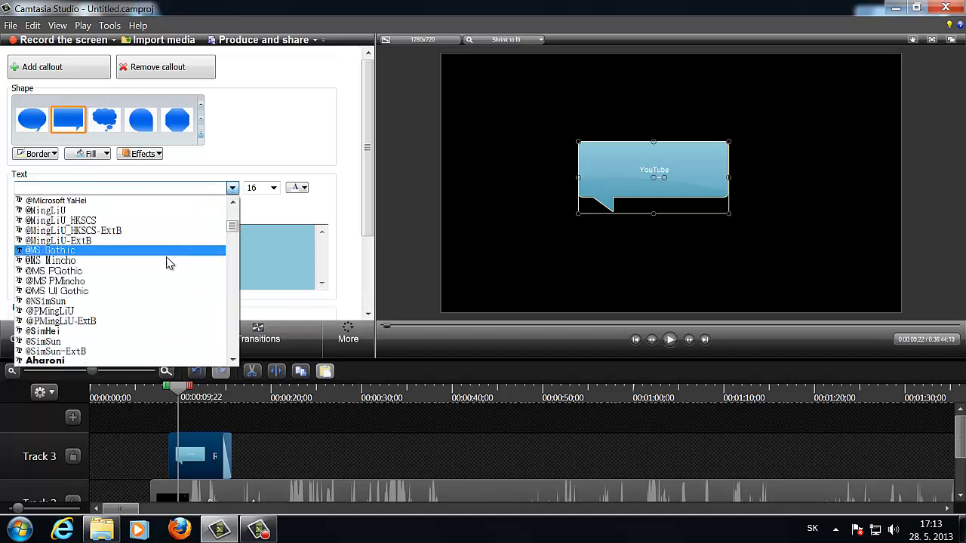
scroll(189, 301, "down", 1)
left_click(190, 301)
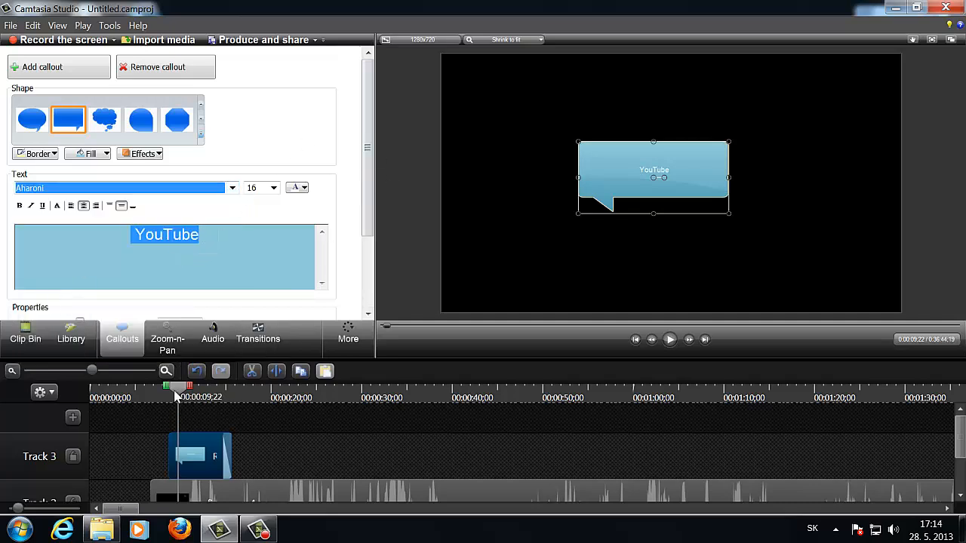
Step: Play the timeline from about 4 seconds 26 frames to preview the restyled YouTube callout
left_click_drag(177, 397, 151, 396)
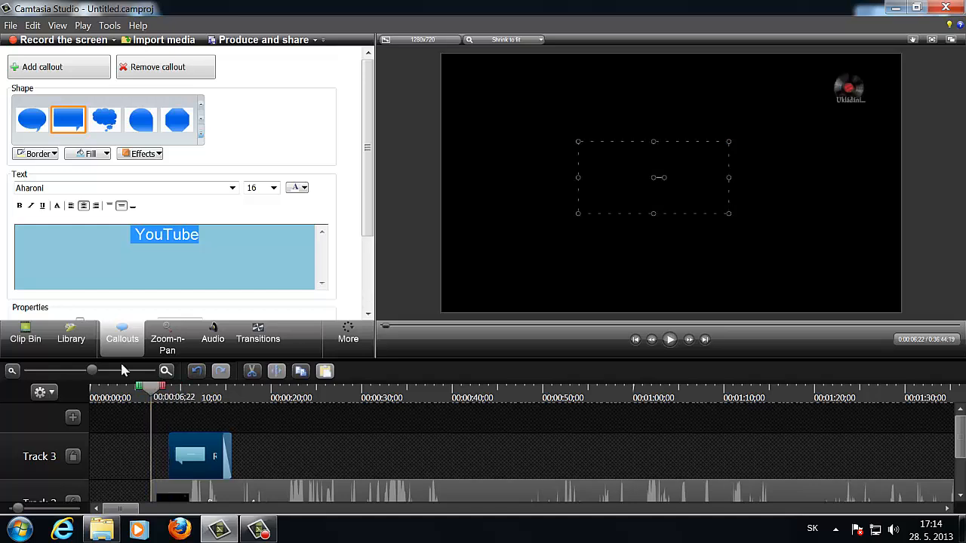
left_click(26, 338)
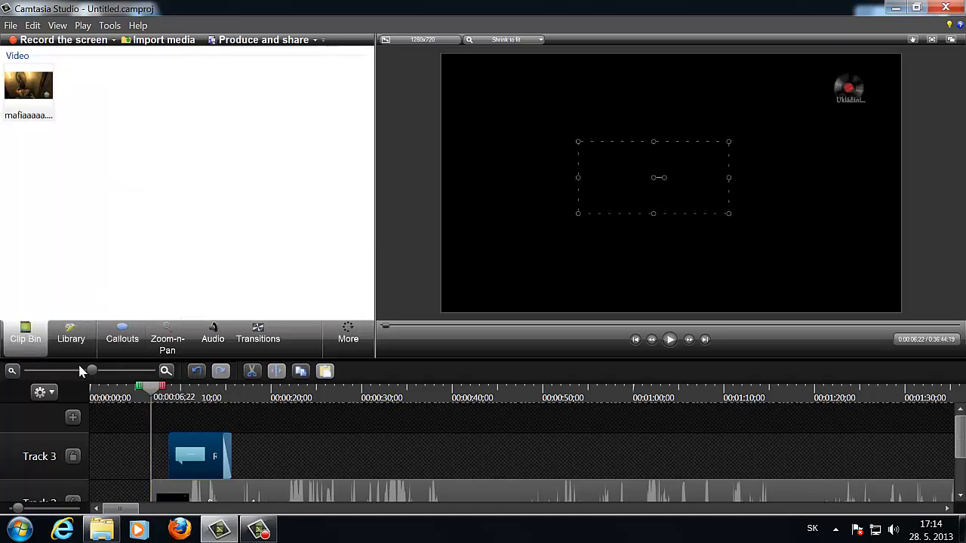
left_click_drag(149, 386, 139, 388)
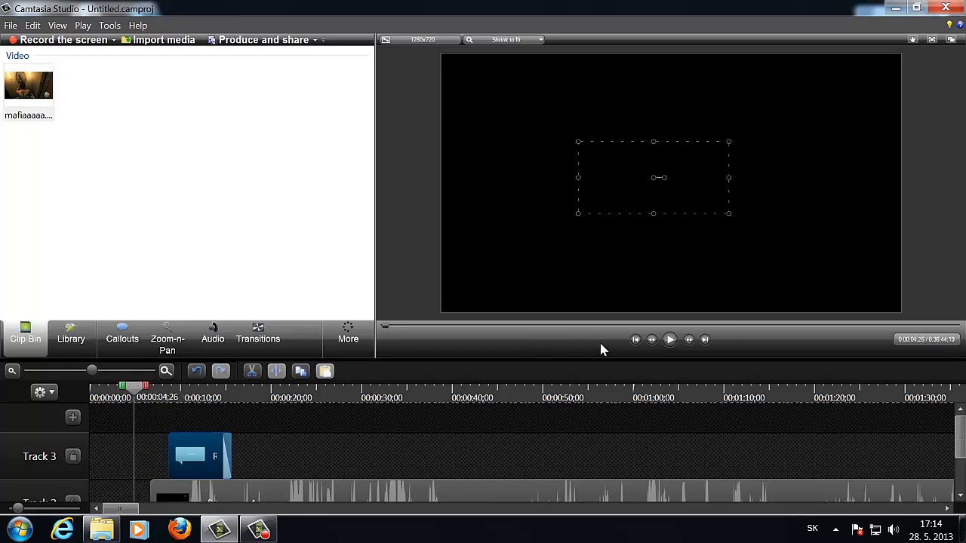
left_click(670, 339)
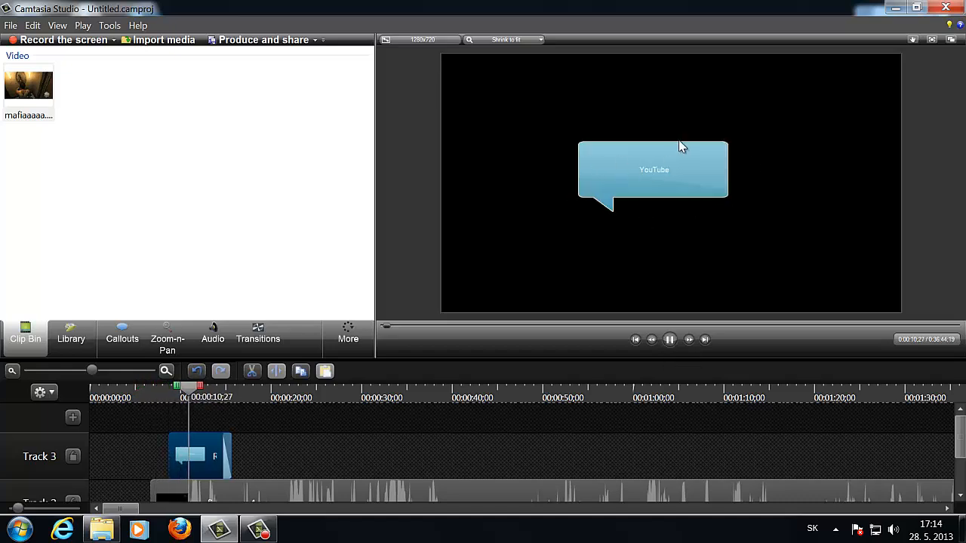
left_click(669, 339)
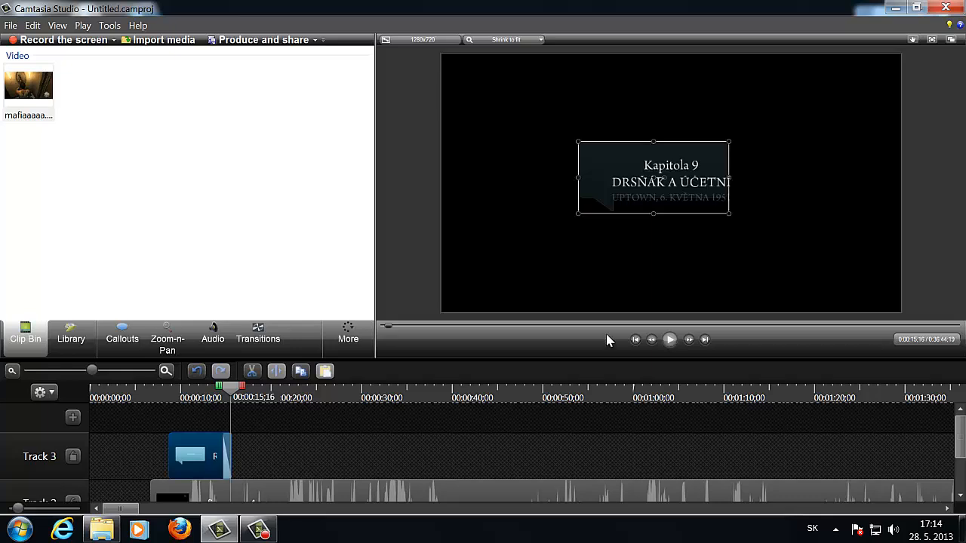
Step: Shift the callout on Track 3 slightly earlier, scrub through it, and return the playhead to about 6 seconds 22 frames
left_click_drag(203, 453, 202, 456)
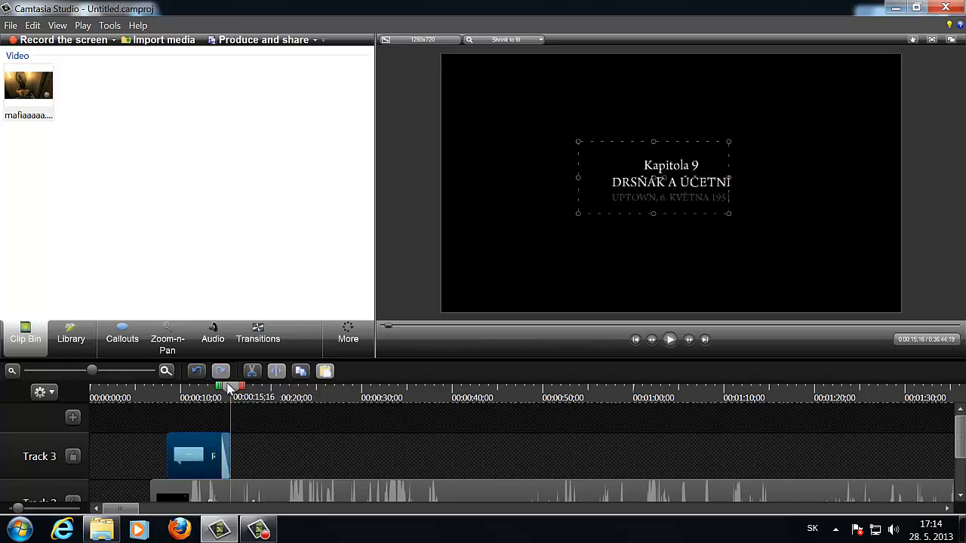
left_click_drag(230, 388, 151, 389)
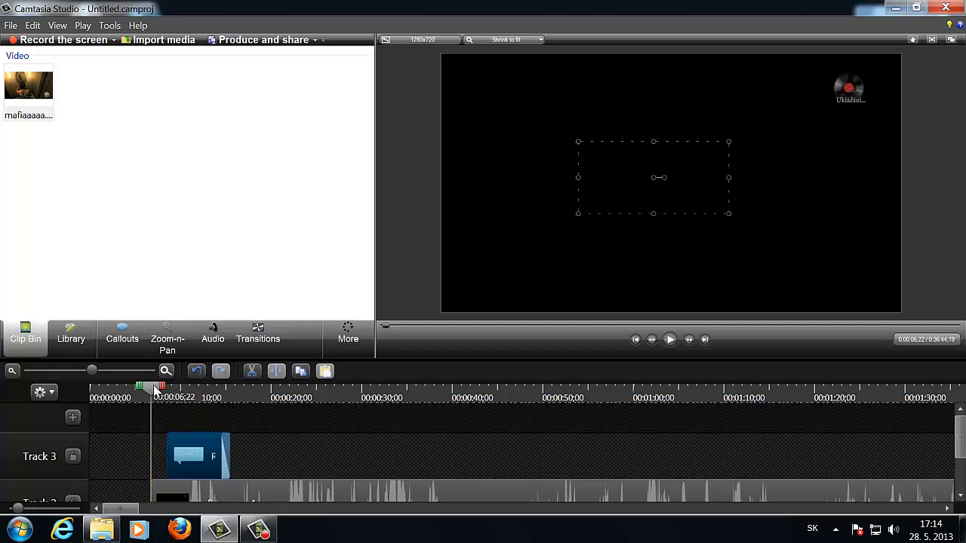
left_click_drag(156, 388, 248, 388)
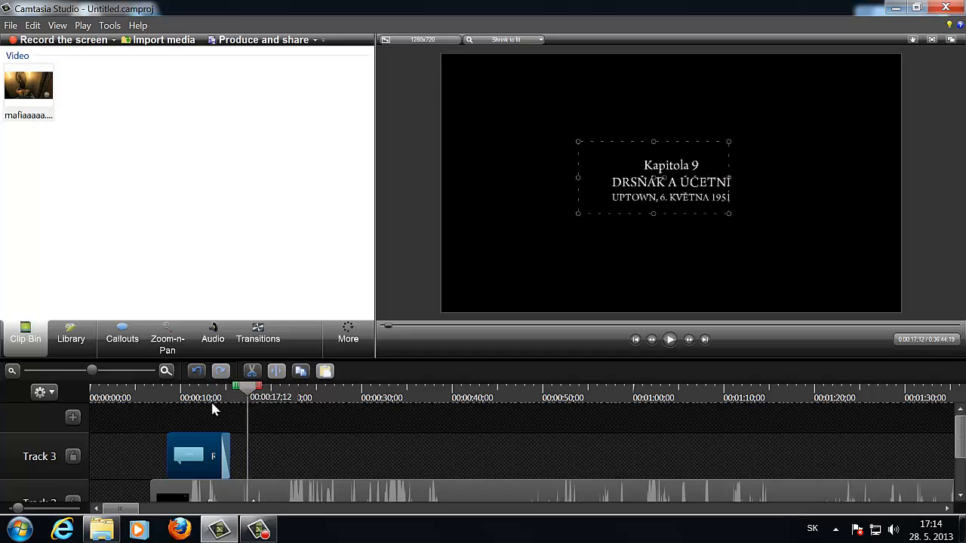
left_click(166, 408)
left_click(152, 404)
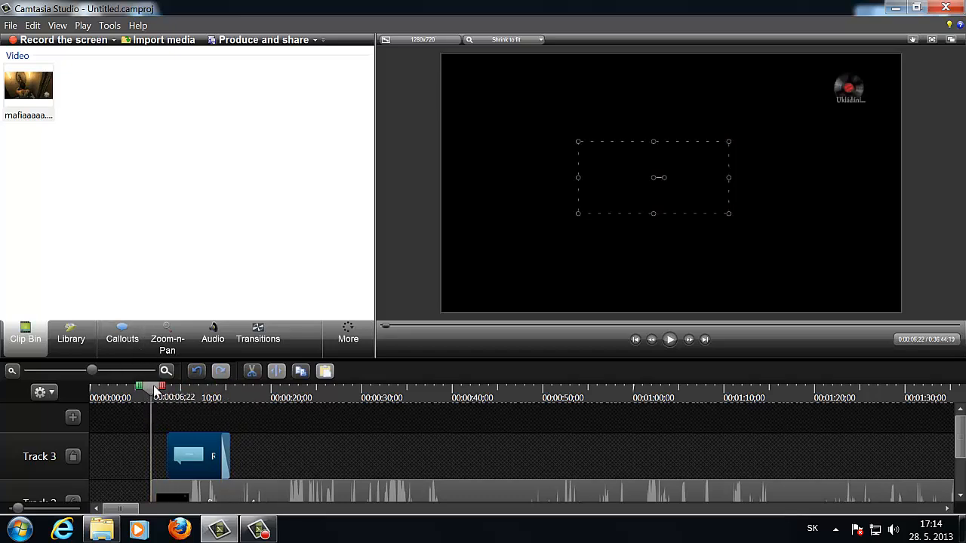
Step: Change the callout to the Special group's Text shape reading AHSAHASD and move it to about 19 seconds on Track 3
left_click(126, 338)
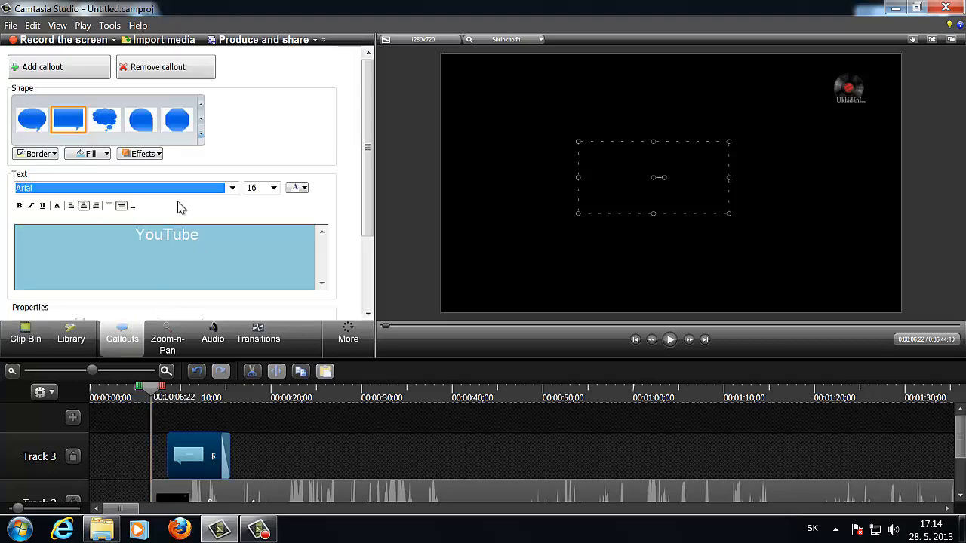
left_click(201, 138)
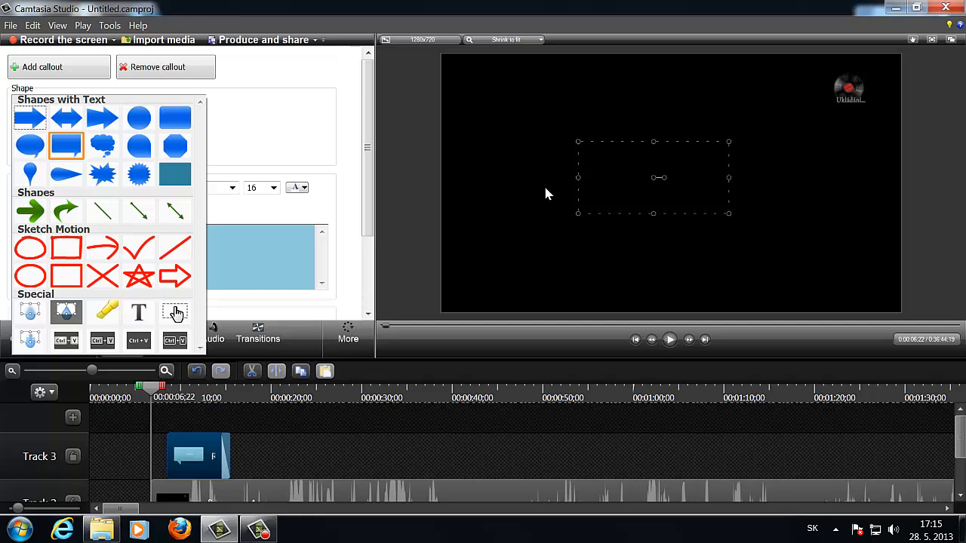
left_click(147, 320)
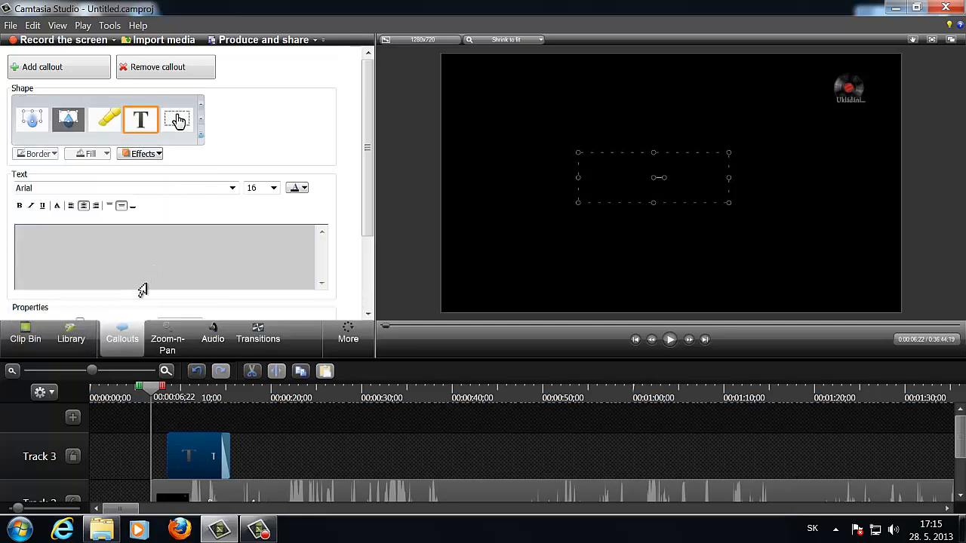
left_click(134, 249)
type("AHSAHASD")
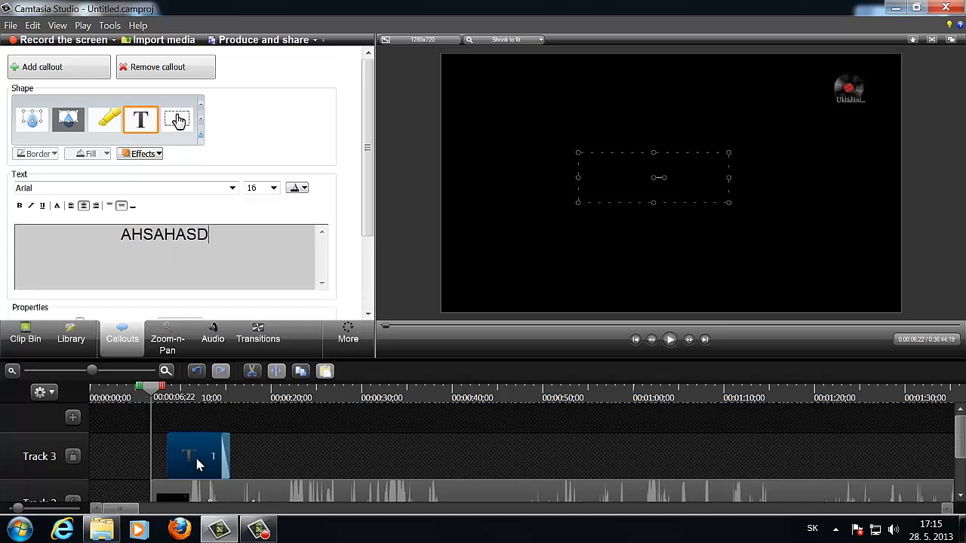
left_click_drag(196, 464, 291, 464)
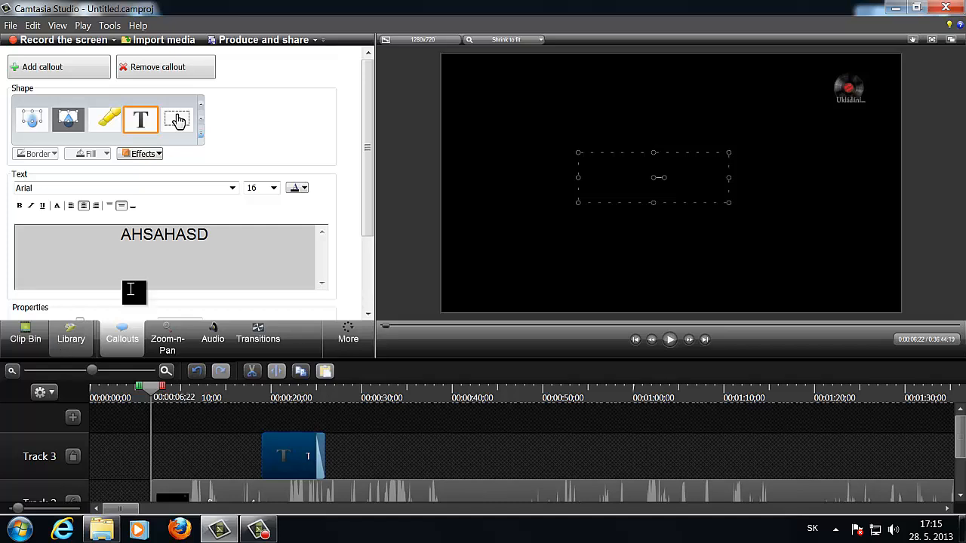
Step: Try the Batang font for the AHSAHASD text callout and apply the Plain style effect to it
left_click(232, 189)
left_click(181, 229)
left_click(150, 157)
mouse_move(144, 185)
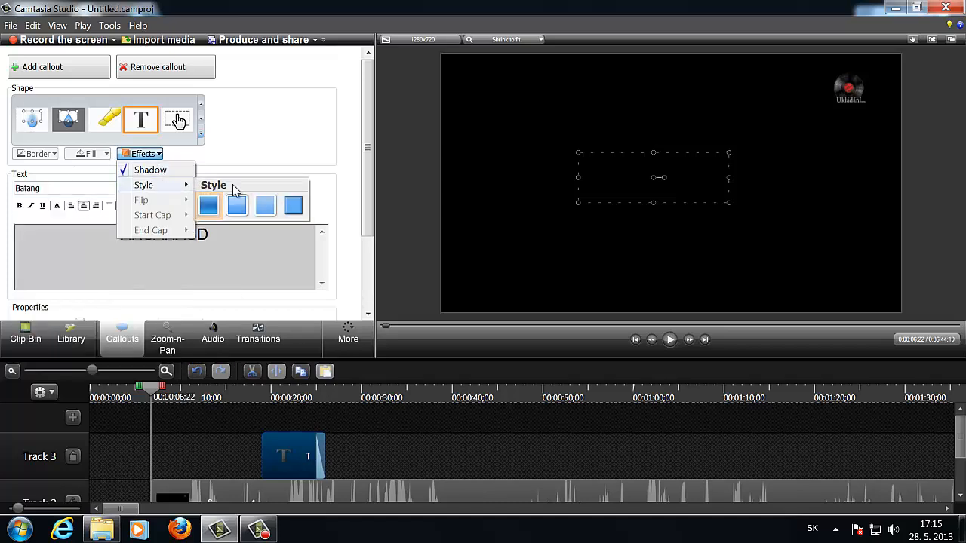
left_click(256, 207)
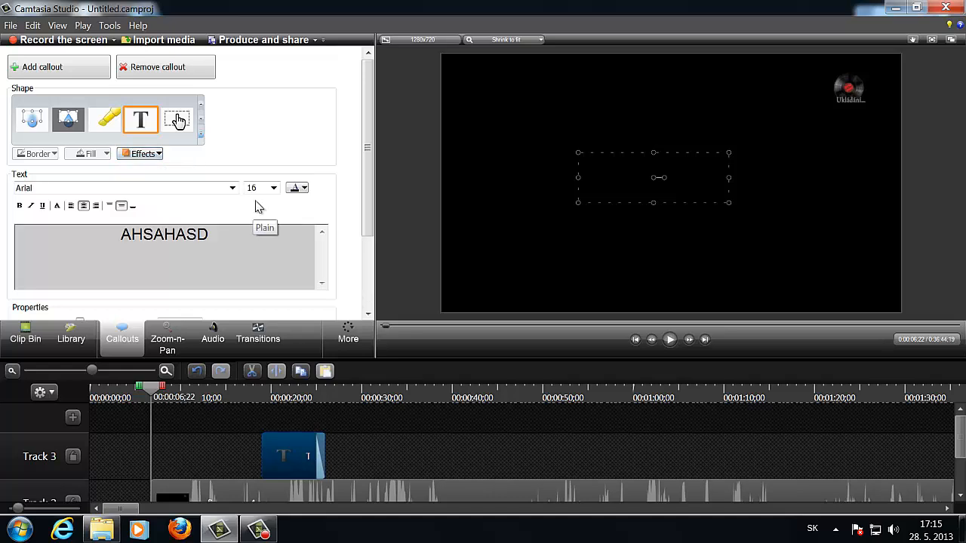
Step: Play the timeline from about 17 seconds 7 frames to preview the AHSAHASD text callout
left_click(26, 339)
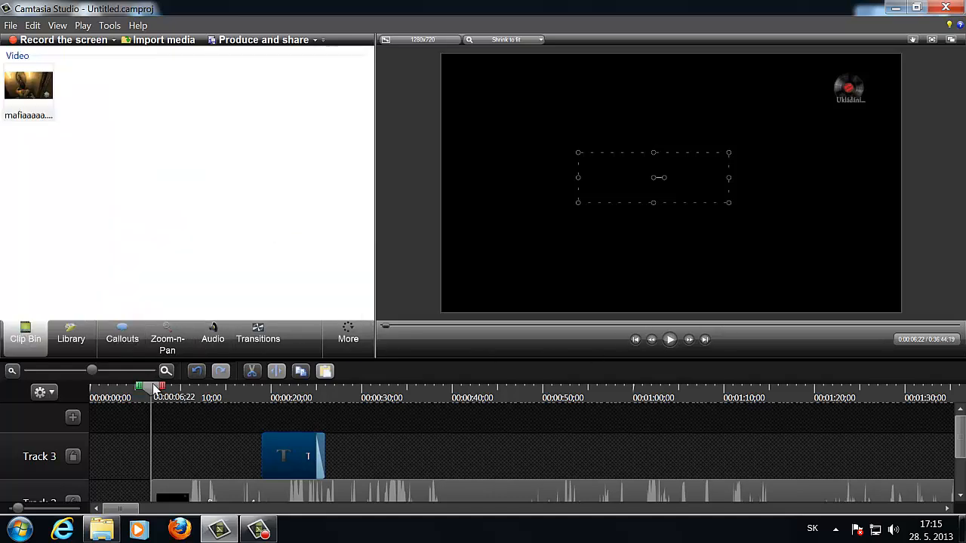
left_click_drag(155, 389, 246, 388)
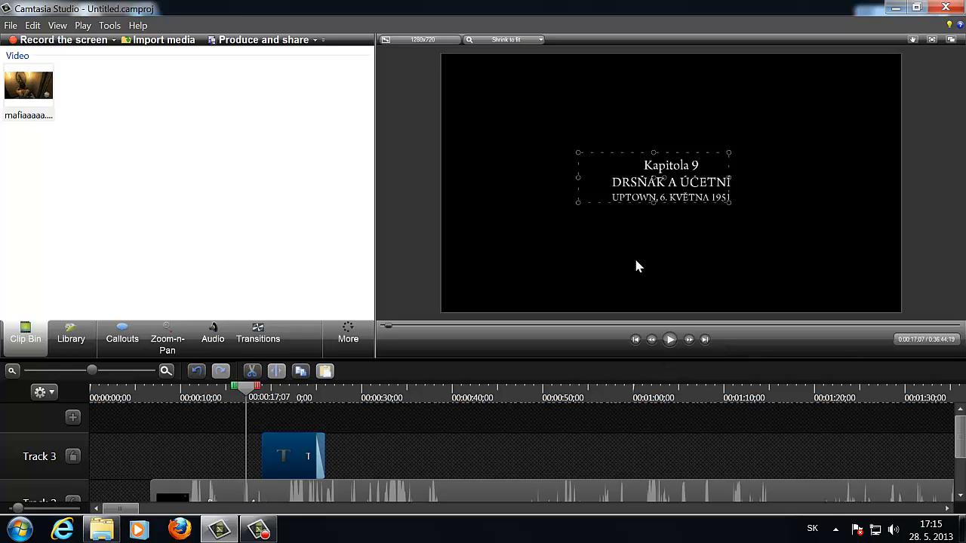
left_click(669, 339)
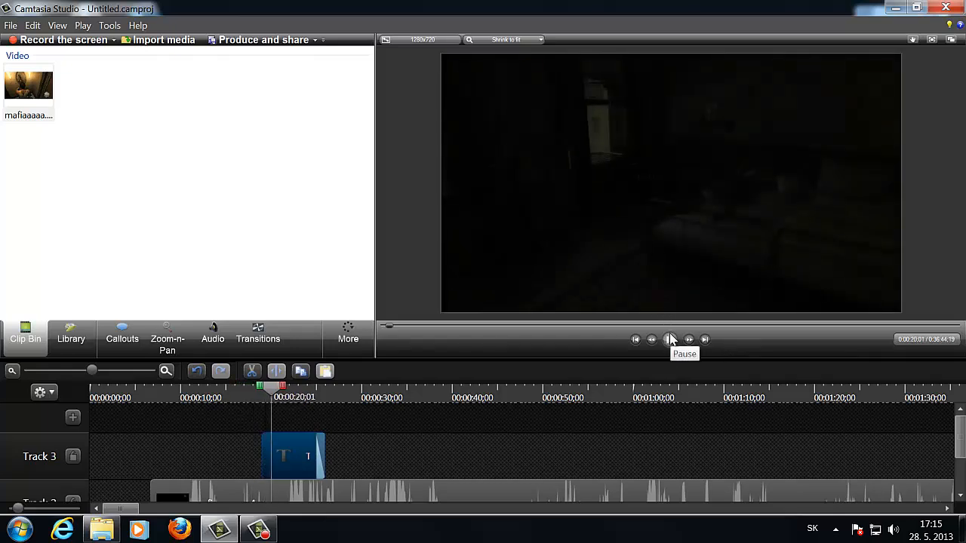
left_click(669, 340)
Step: Change the text colour of the AHSAHASD callout on Track 3 to Red
double_click(279, 455)
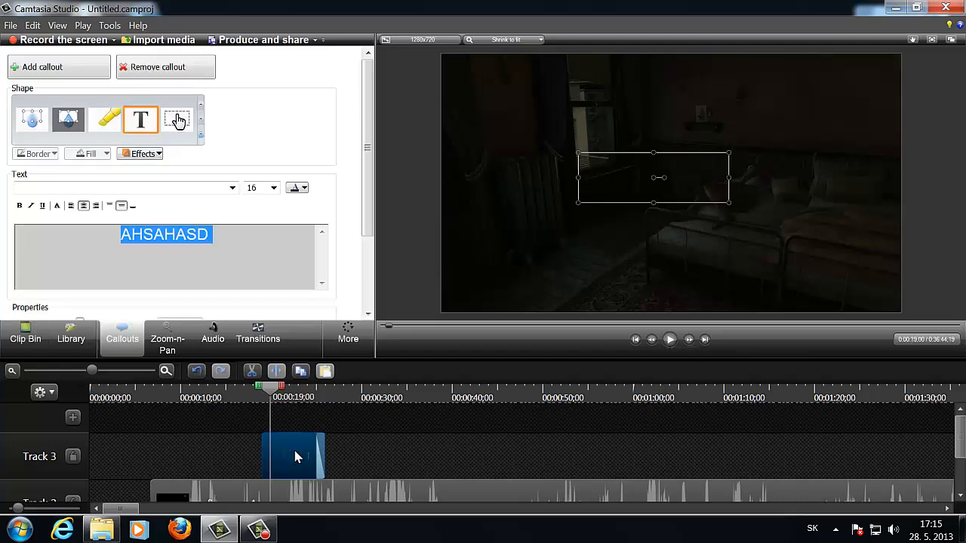
left_click(303, 189)
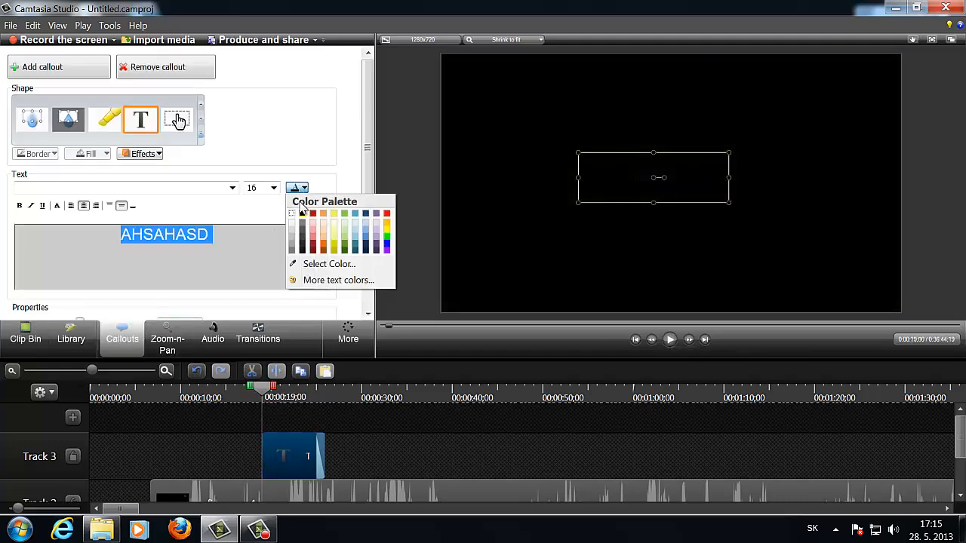
left_click(312, 214)
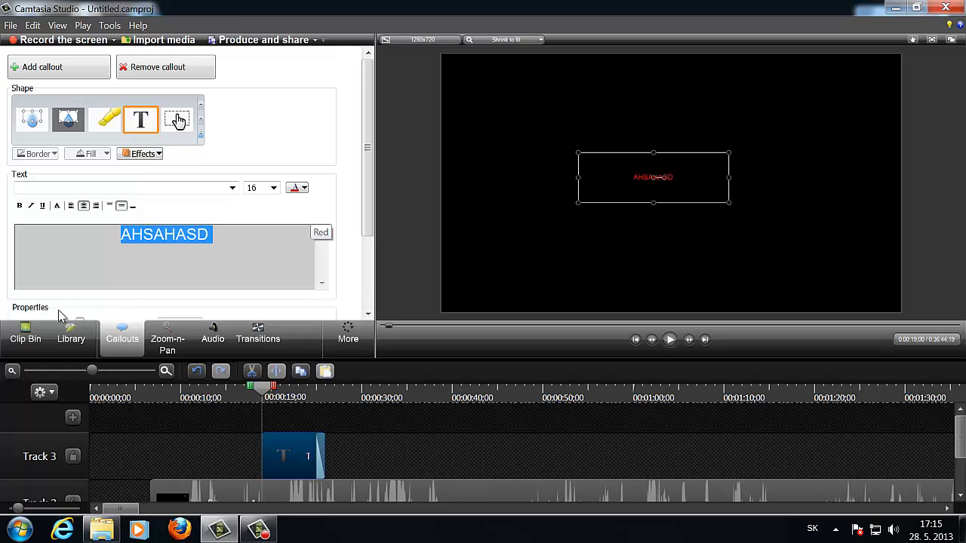
Step: Play the timeline from about 17 seconds 22 frames to preview the red AHSAHASD callout
left_click(24, 339)
left_click_drag(254, 388, 250, 388)
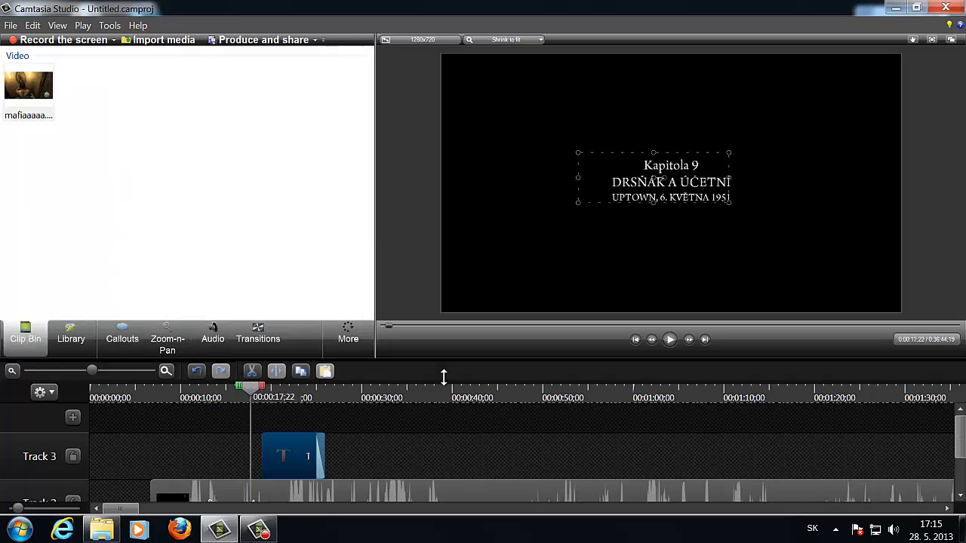
left_click(671, 340)
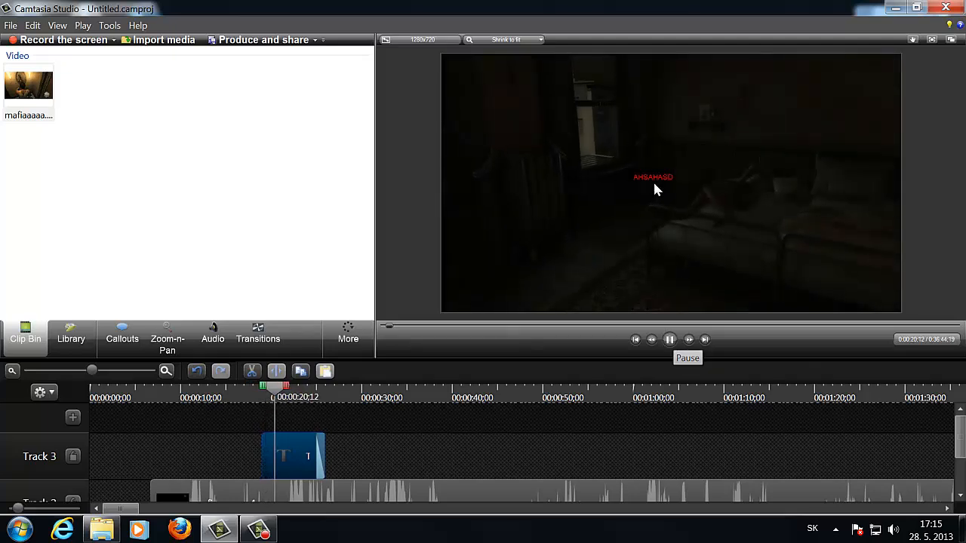
left_click(670, 339)
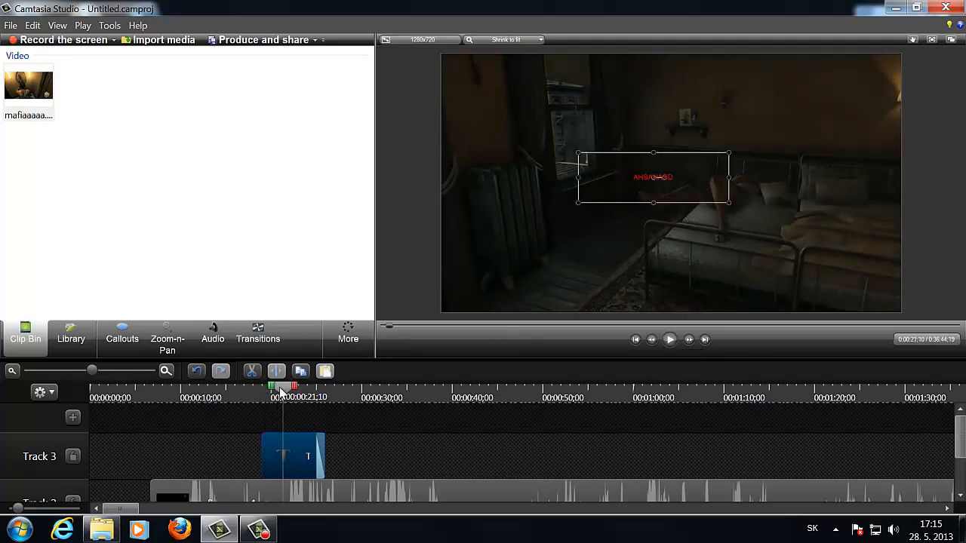
Step: Return the playhead to about 6 seconds 22 frames and delete the text callout from Track 3
left_click_drag(280, 392, 151, 391)
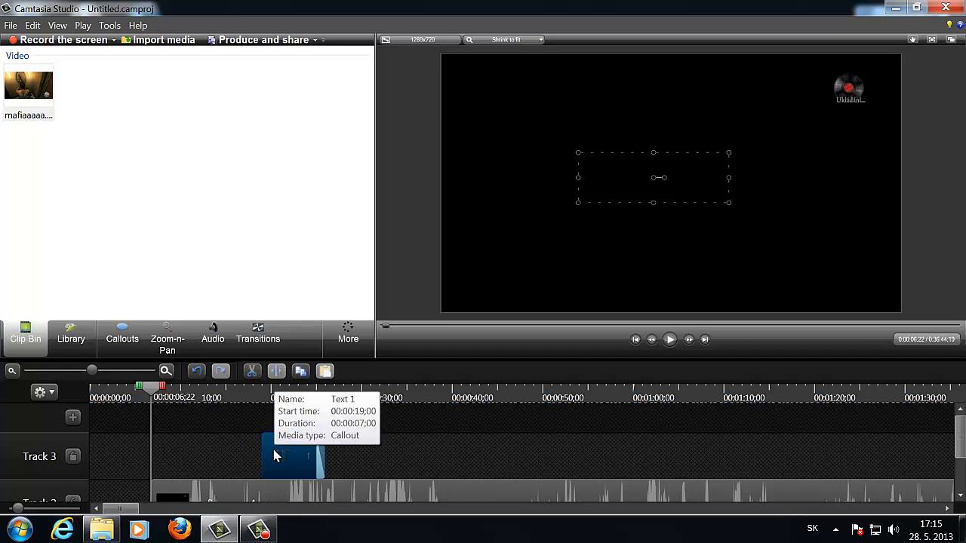
key("Delete")
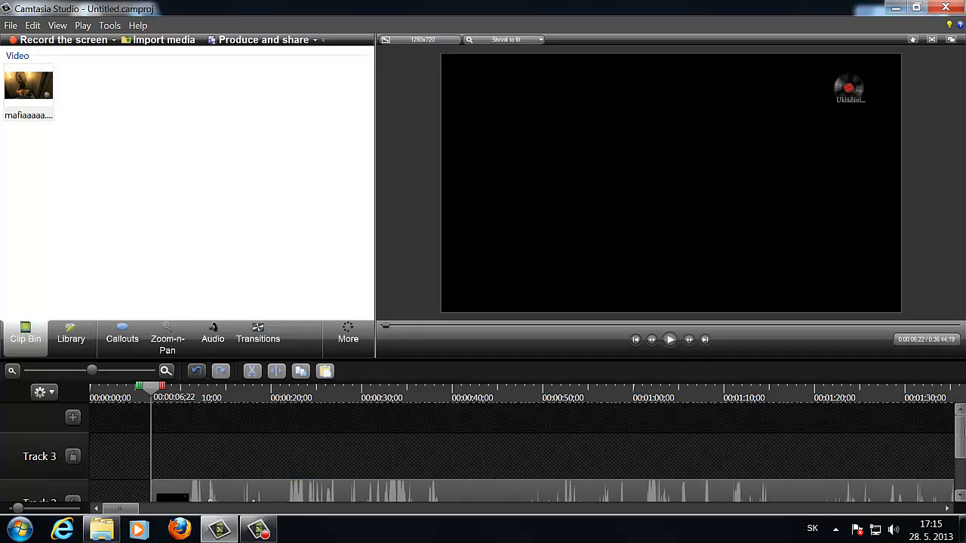
Step: Apply Fade in and Fade out to the audio of mafiaaaaa.mp4 on Track 2 and raise the fade-in's starting volume point
left_click_drag(961, 448, 961, 469)
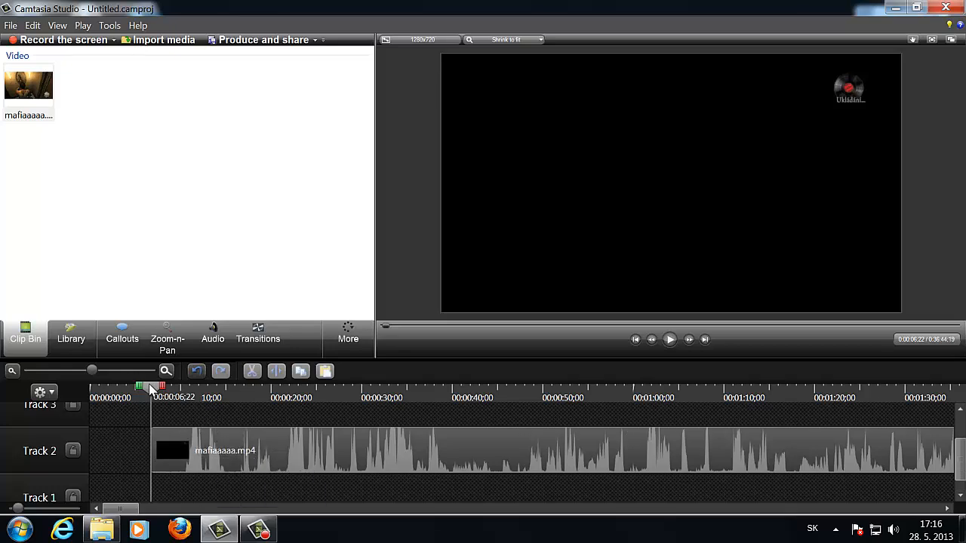
right_click(242, 436)
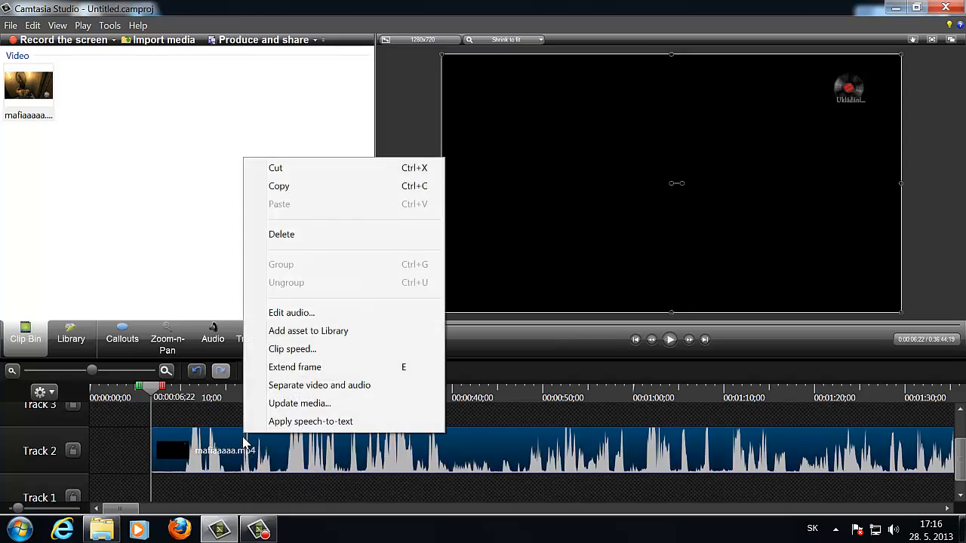
left_click(291, 312)
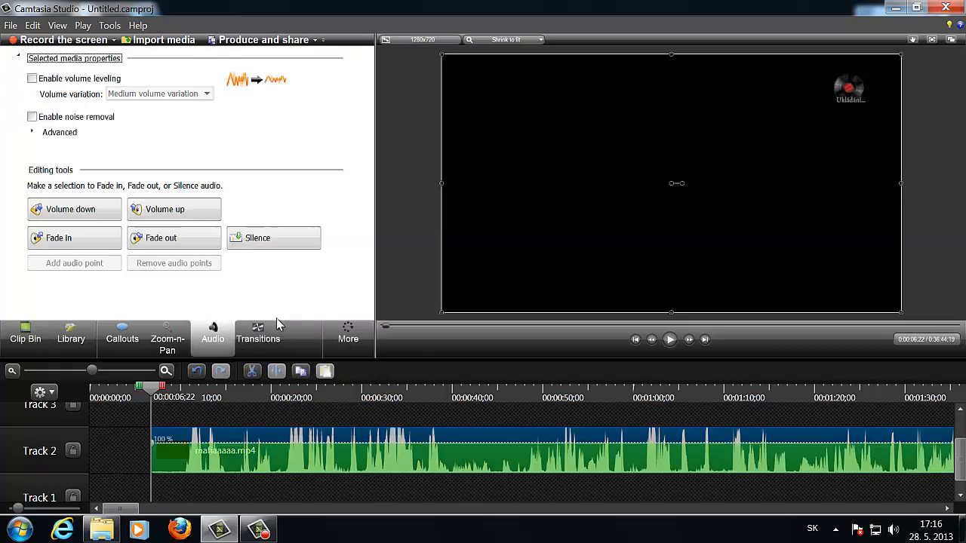
left_click(66, 238)
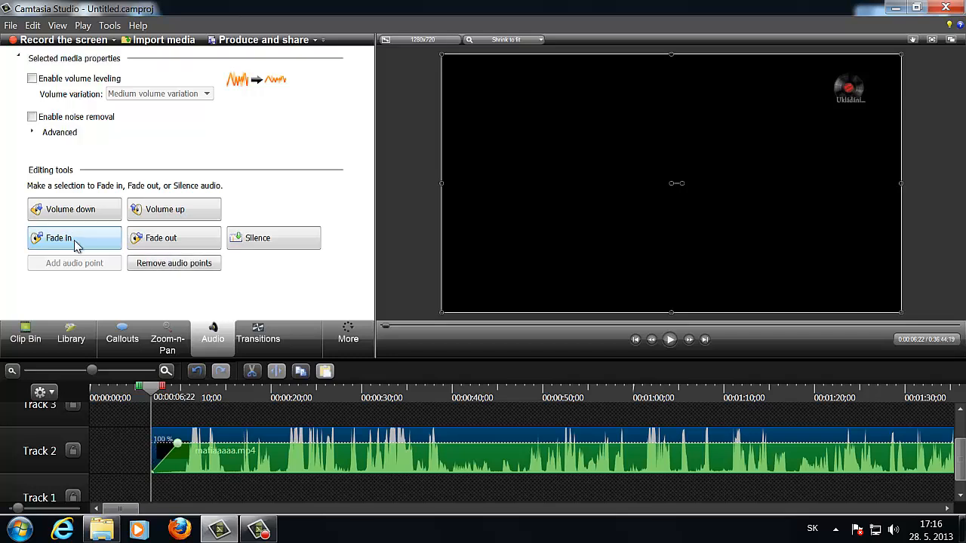
left_click(168, 243)
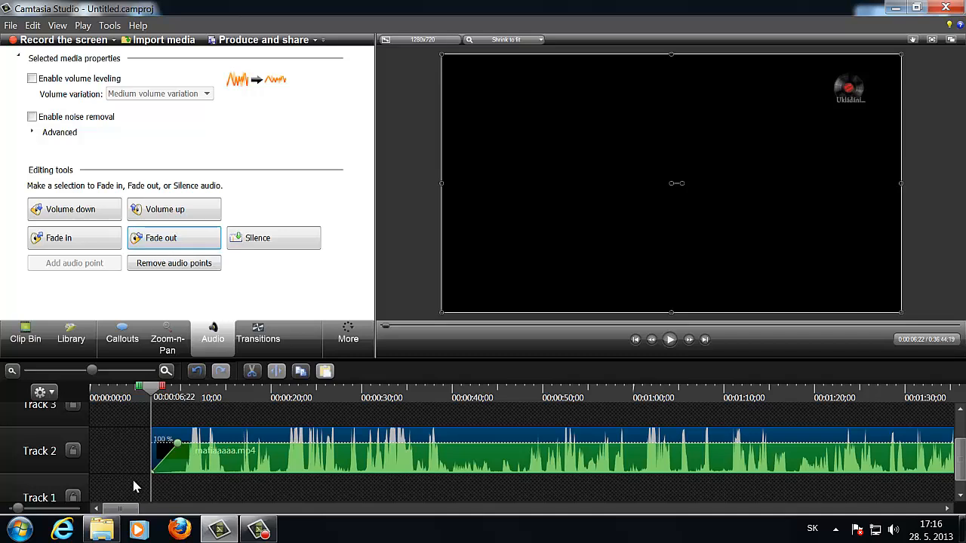
left_click_drag(153, 468, 133, 453)
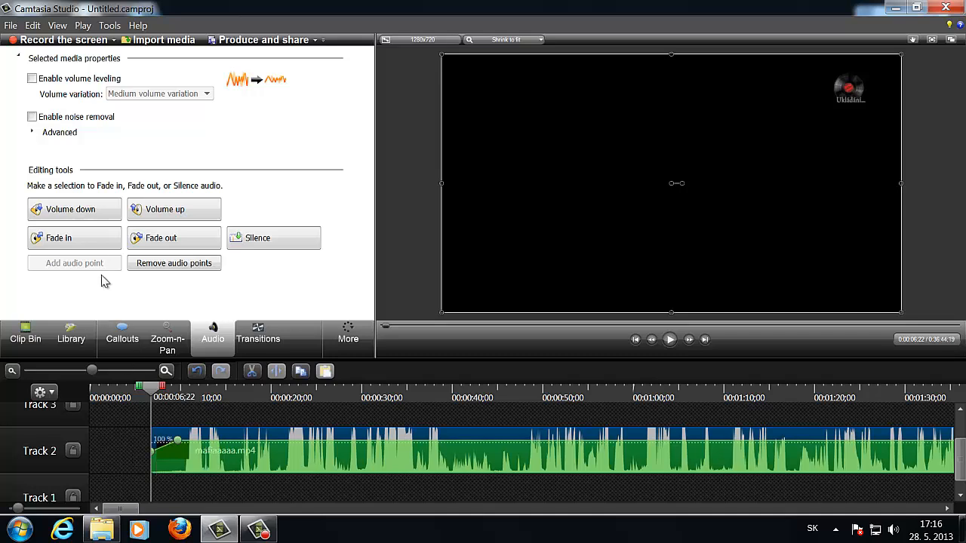
Step: Lower the audio volume of mafiaaaaa.mp4 on Track 2 repeatedly with Volume down
left_click(108, 212)
left_click(108, 211)
left_click(107, 211)
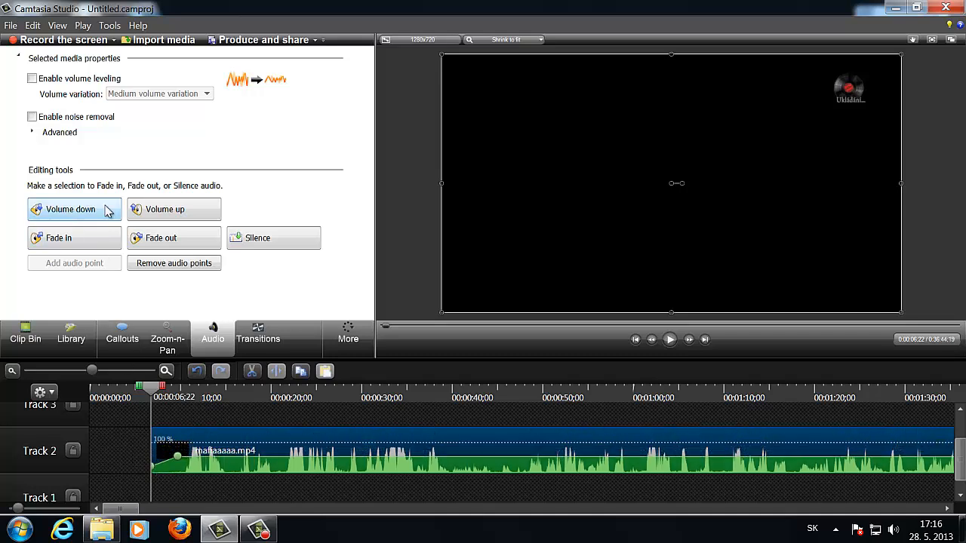
left_click(108, 211)
left_click(108, 211)
left_click(108, 211)
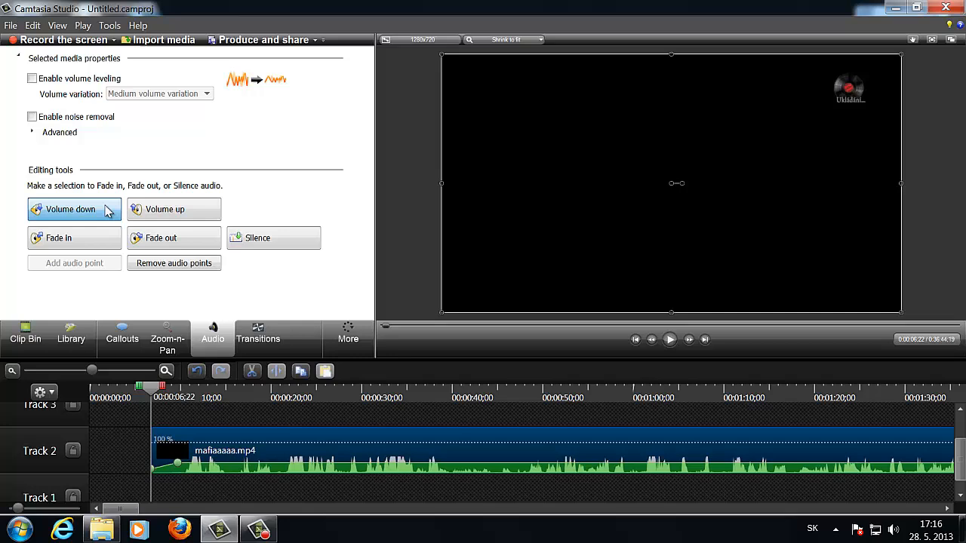
Step: Play the quieter clip from its start and from about 34 seconds 11 frames to check its volume
left_click(25, 332)
left_click(669, 340)
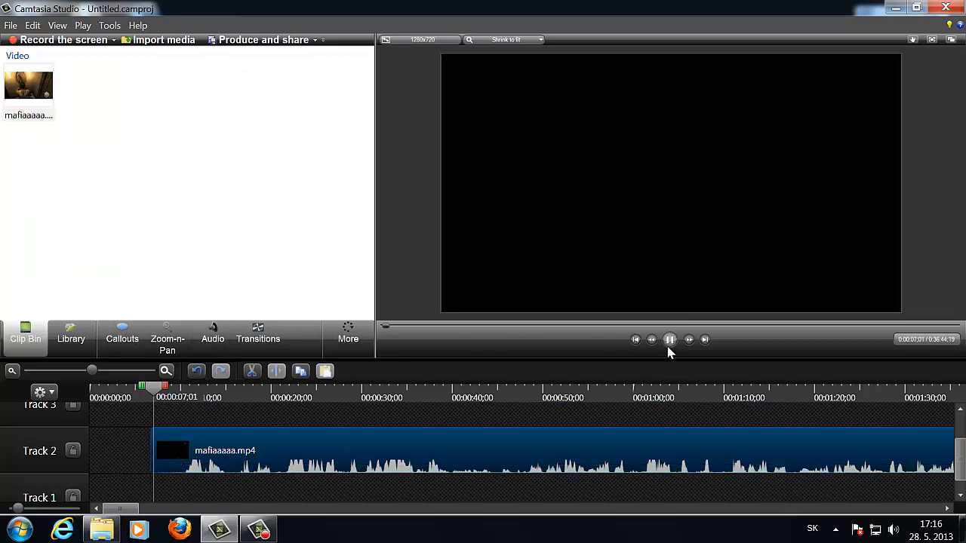
left_click_drag(162, 387, 401, 387)
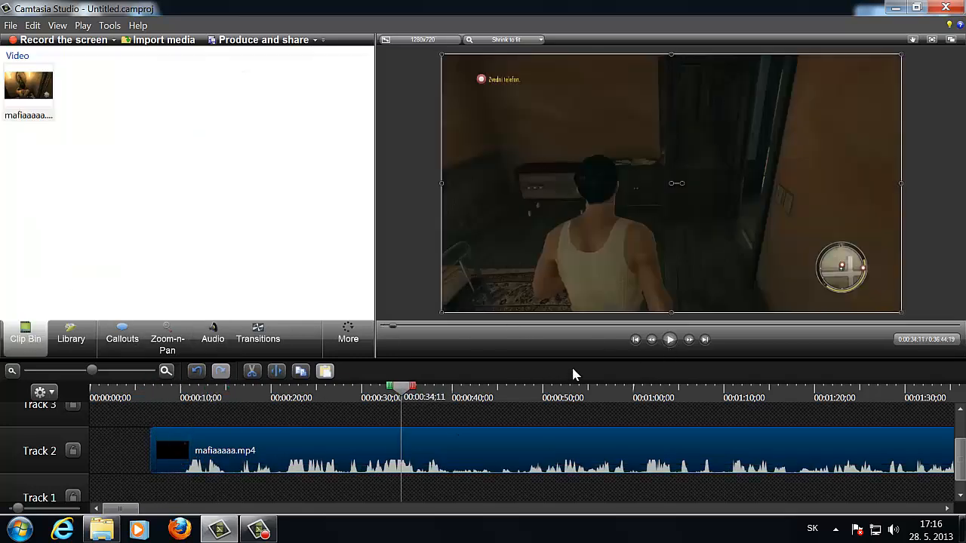
left_click(669, 340)
Step: Reopen the audio settings of mafiaaaaa.mp4 on Track 2 and raise its volume repeatedly with Volume up
right_click(245, 453)
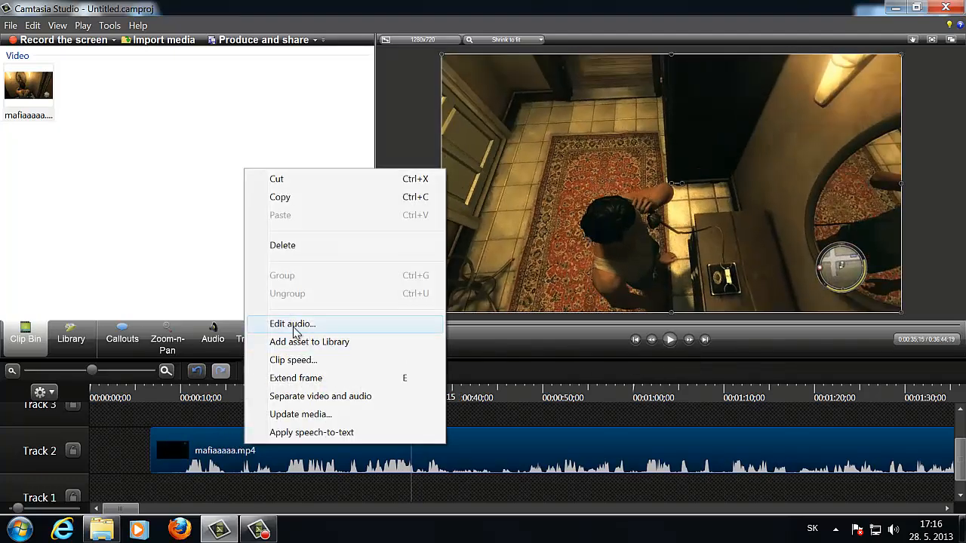
left_click(293, 324)
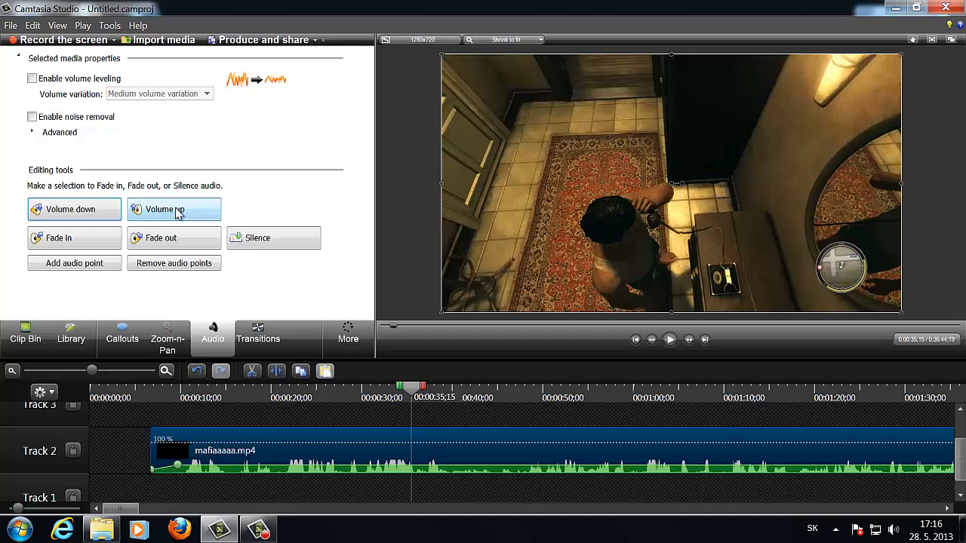
right_click(297, 453)
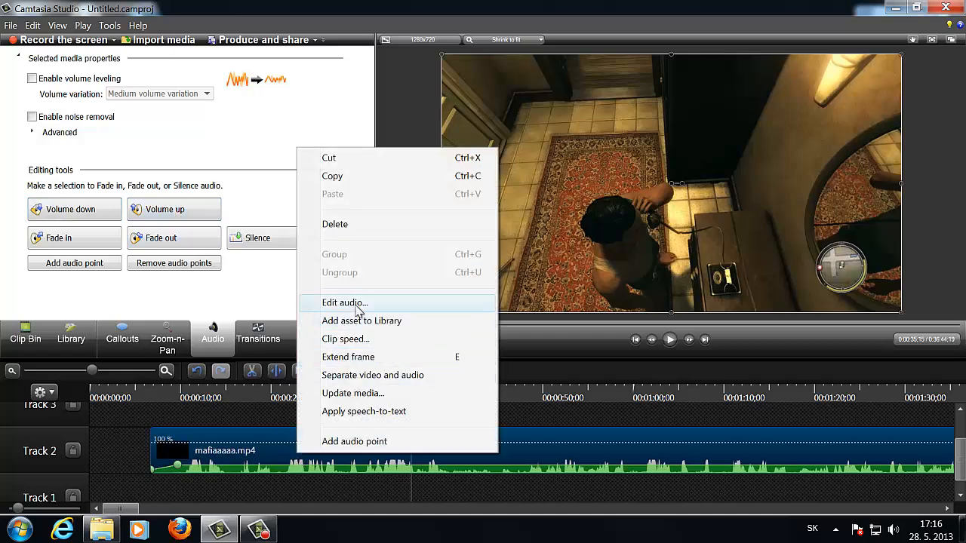
left_click(190, 215)
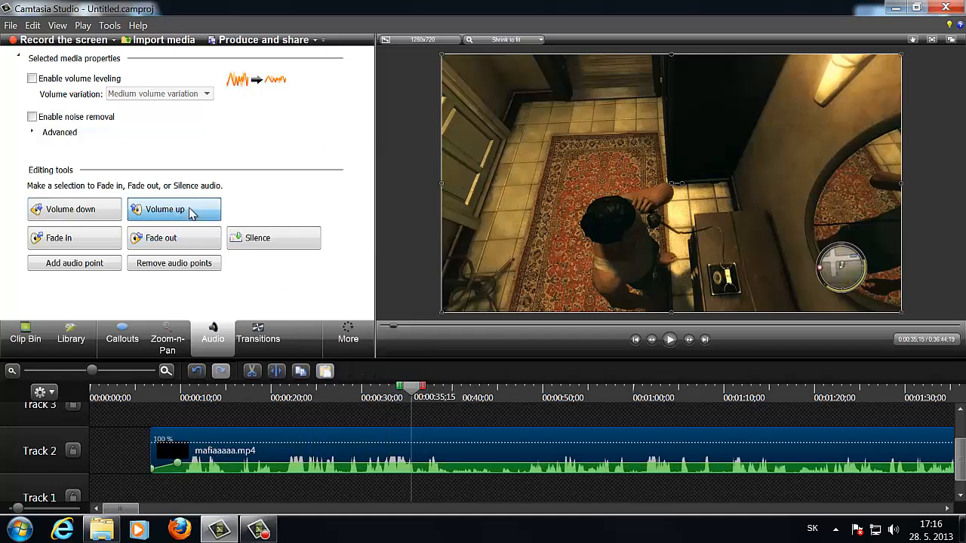
left_click(190, 215)
left_click(190, 215)
left_click(190, 215)
left_click(190, 215)
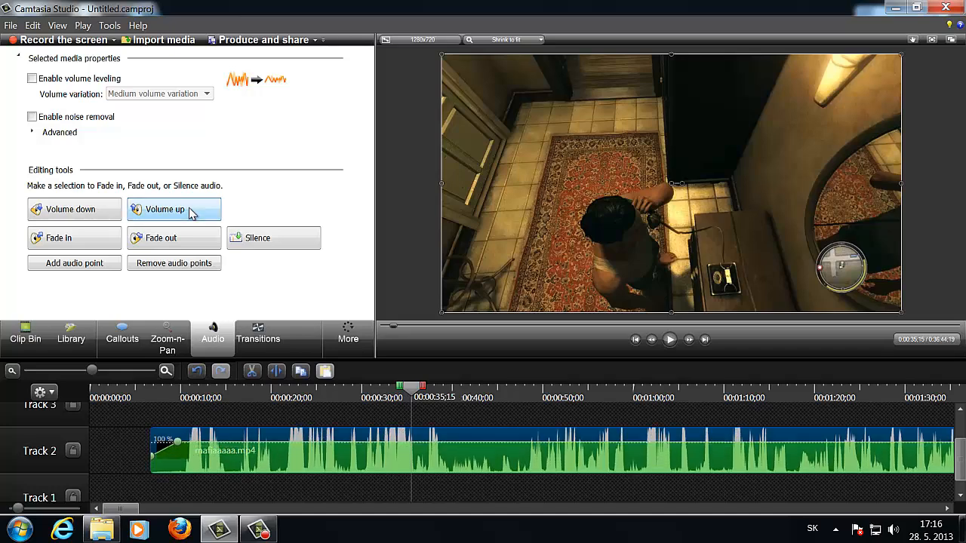
Step: Play the louder clip from about 35 seconds 15 frames and return the playhead to the clip's start at 6 seconds 22 frames
left_click(25, 338)
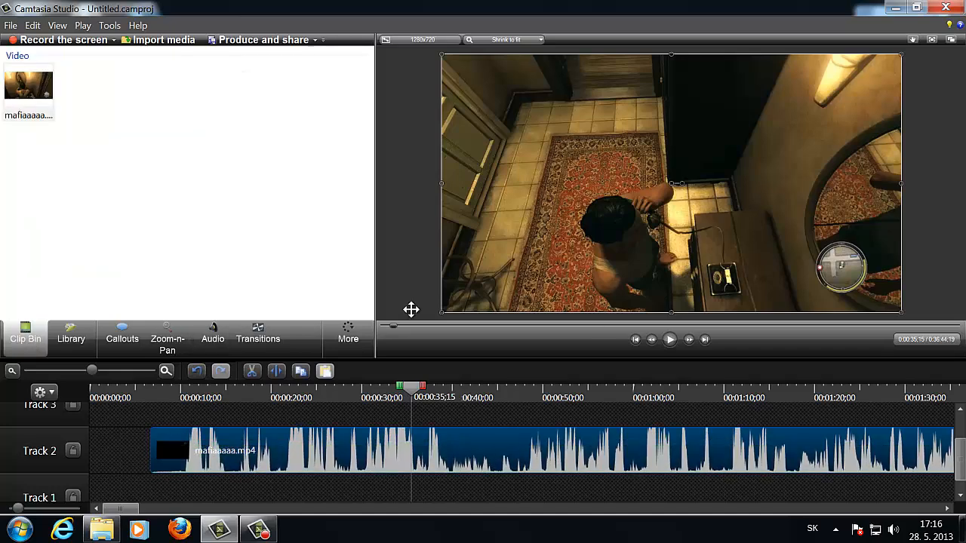
left_click(670, 340)
left_click_drag(422, 390, 181, 374)
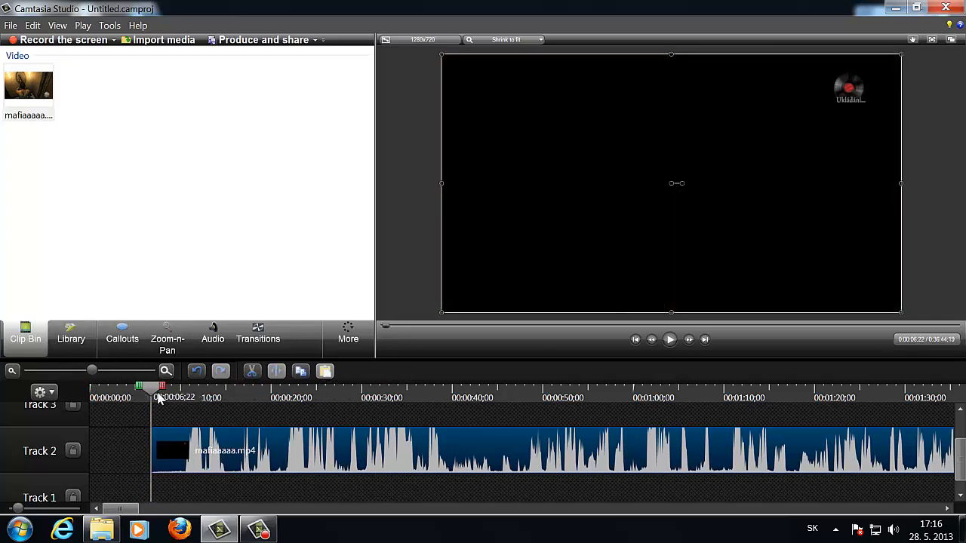
Step: Select the timeline range from the clip's start to 29 seconds 29 frames and split mafiaaaaa.mp4 at the range's end
left_click_drag(151, 397, 291, 390)
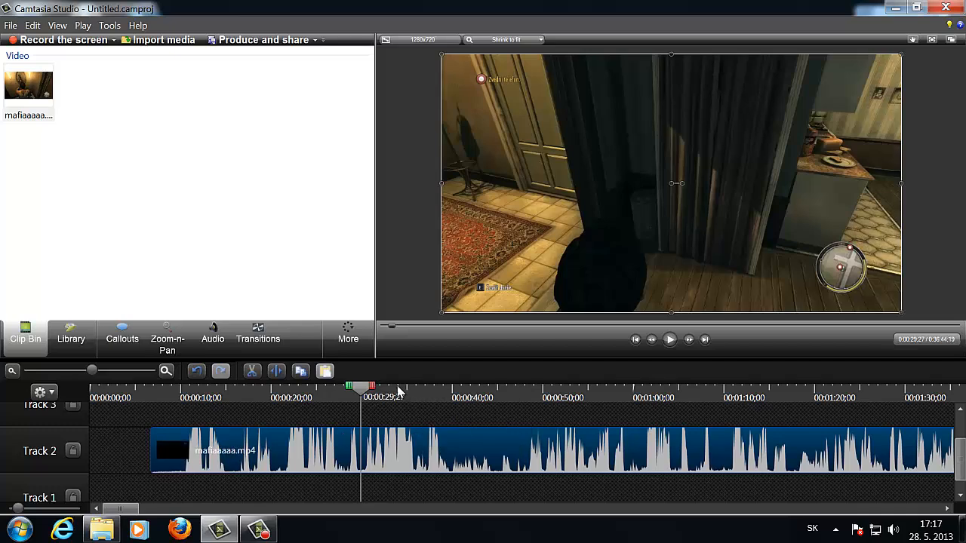
left_click_drag(350, 388, 115, 389)
left_click_drag(188, 396, 305, 404)
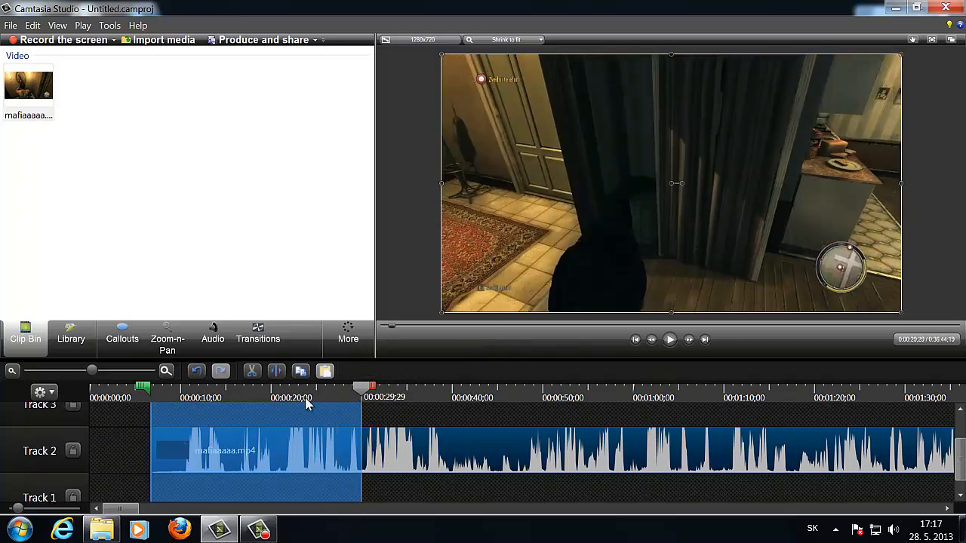
left_click(274, 371)
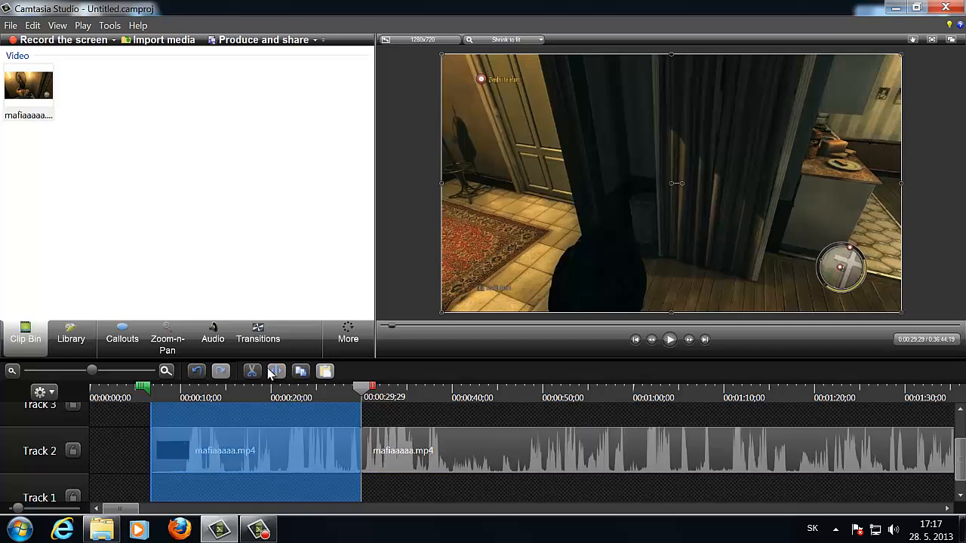
Step: Return the playhead to 6 seconds 22 frames, clearing the range selection, and move the second mafiaaaaa.mp4 piece about 3 seconds later on Track 2
left_click_drag(355, 396, 150, 396)
left_click_drag(368, 387, 151, 387)
left_click_drag(428, 426, 457, 445)
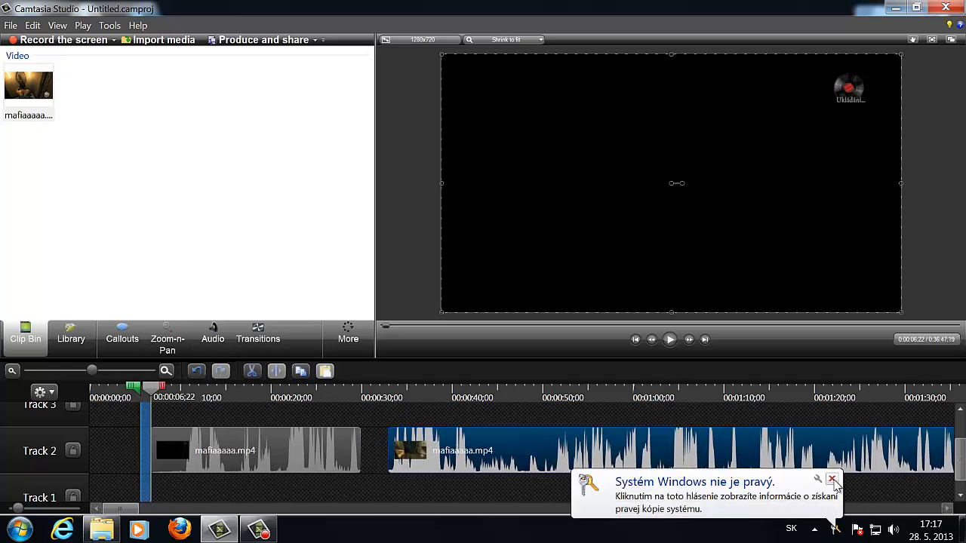
left_click(831, 478)
left_click_drag(134, 386, 151, 387)
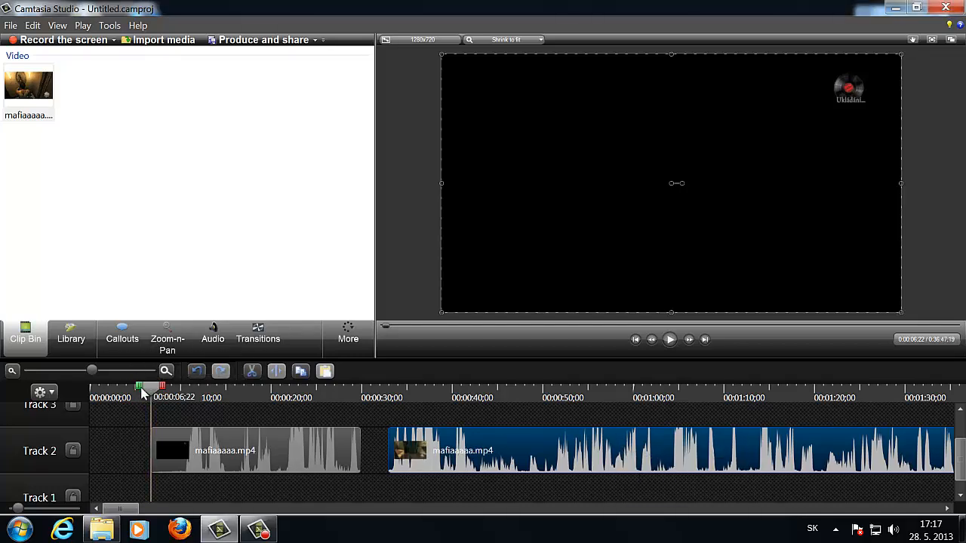
Step: Split the second mafiaaaaa.mp4 piece at 53 seconds 2 frames with a range selected from 49 seconds 9 frames, and return the playhead to 6 seconds 22 frames
left_click_drag(151, 388, 415, 412)
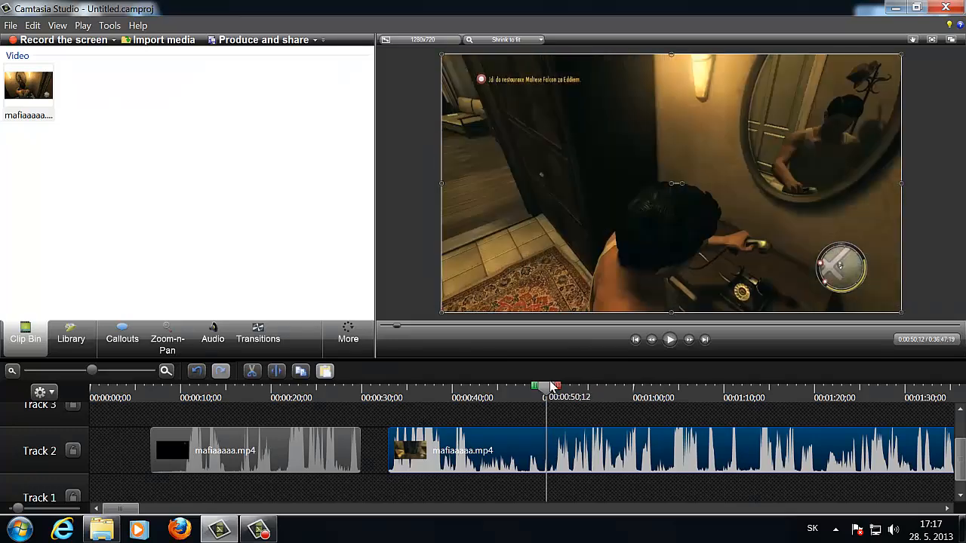
left_click_drag(559, 388, 573, 389)
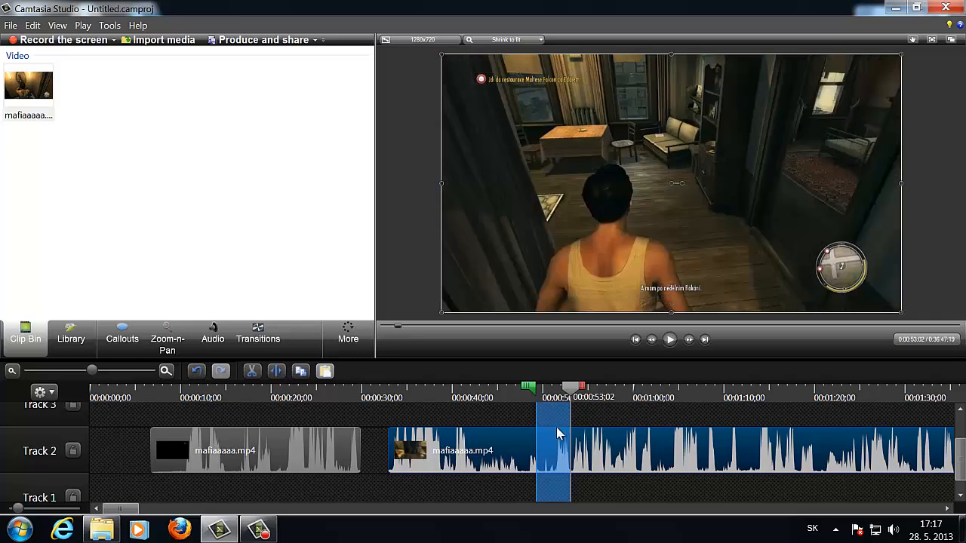
left_click(276, 370)
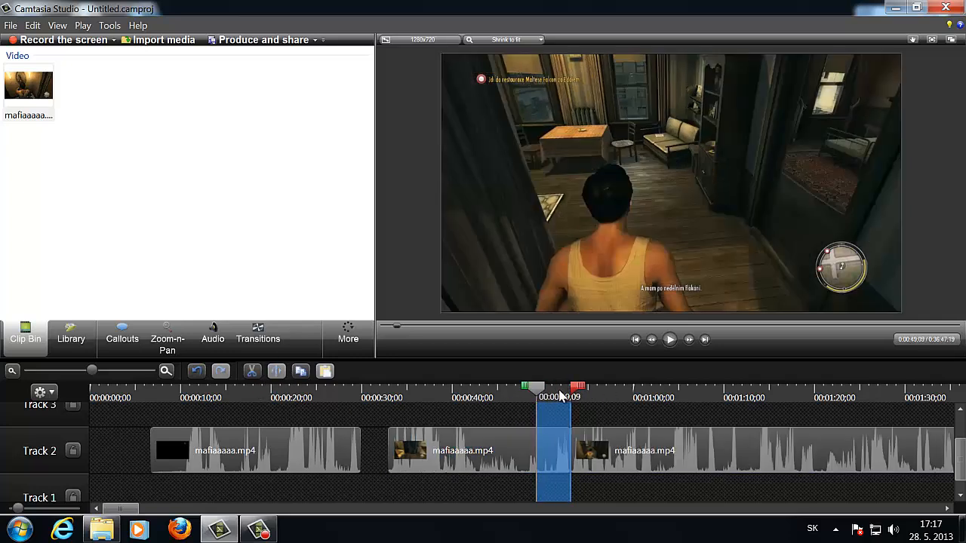
left_click_drag(582, 388, 276, 401)
left_click(608, 437)
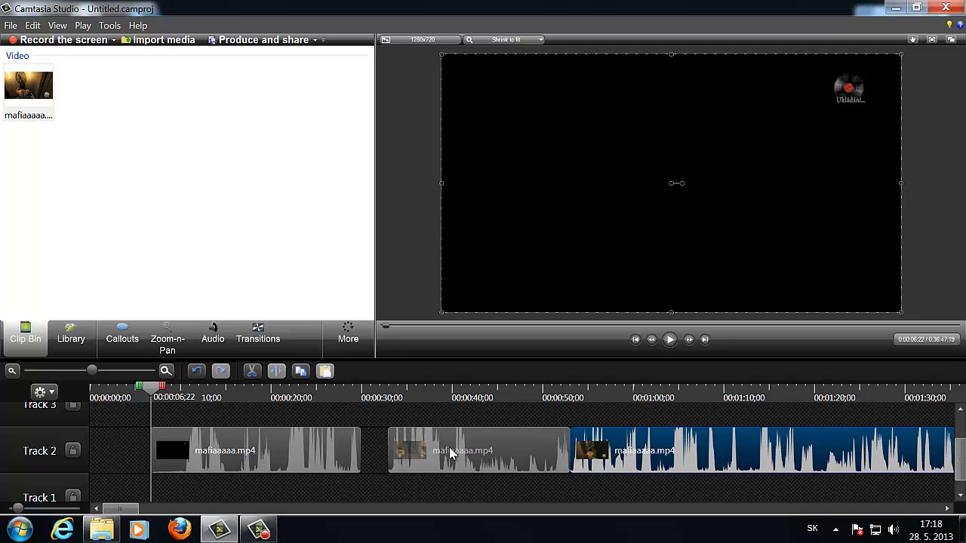
right_click(273, 457)
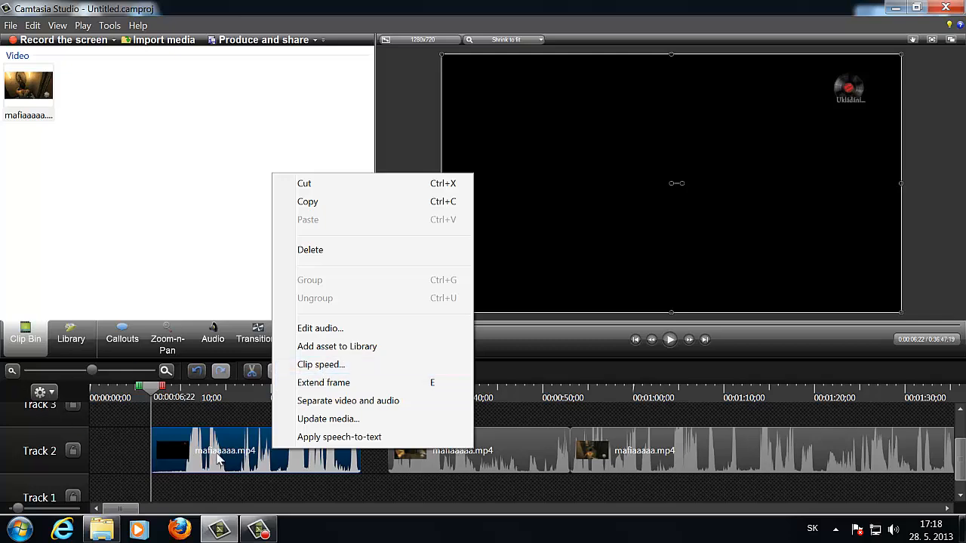
left_click(233, 517)
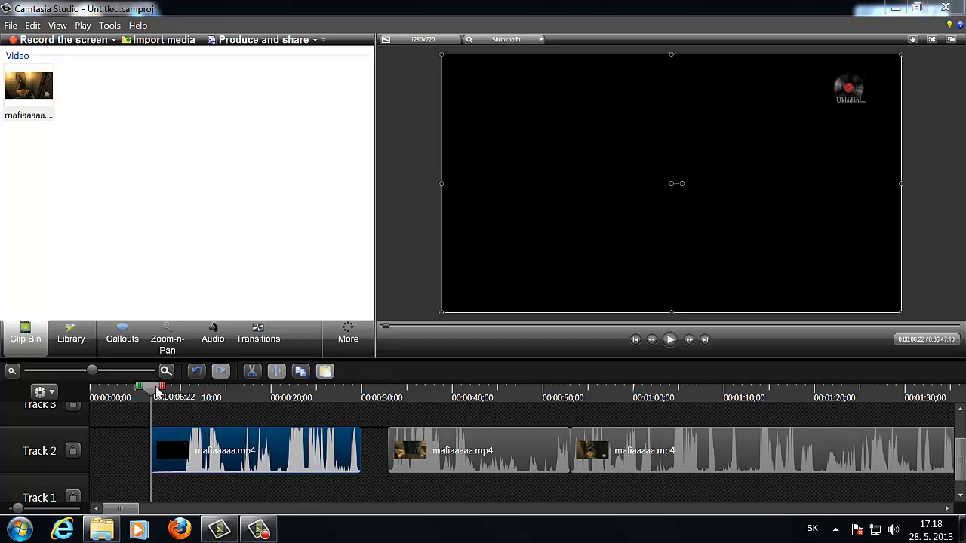
mouse_move(151, 392)
left_mouse_down()
mouse_move(186, 399)
mouse_move(146, 402)
mouse_move(324, 395)
mouse_move(306, 400)
left_mouse_up()
right_click(276, 445)
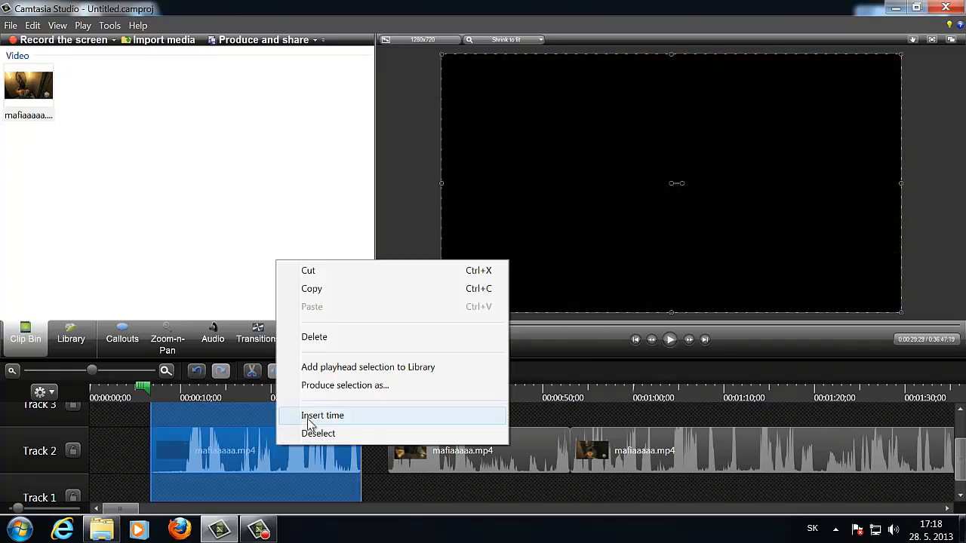
left_click(152, 389)
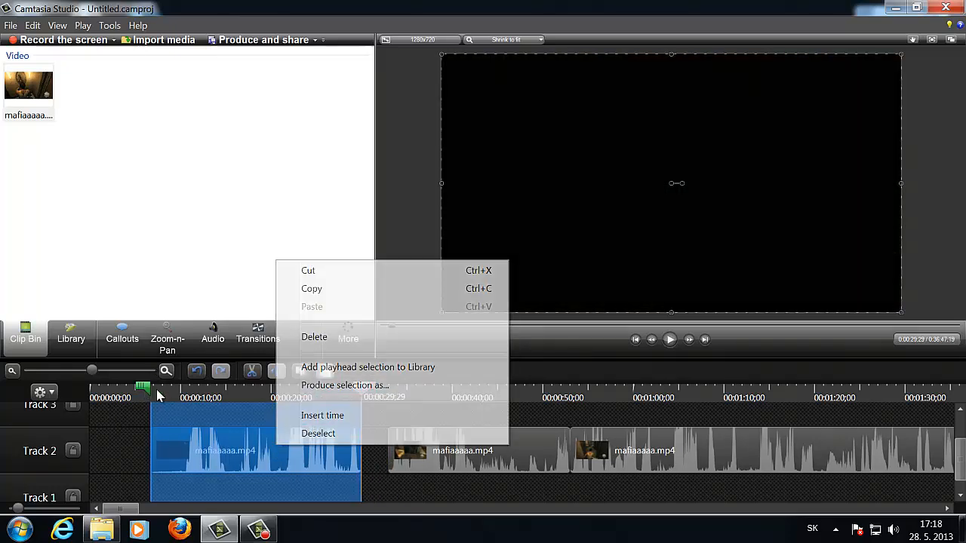
left_click_drag(359, 388, 200, 384)
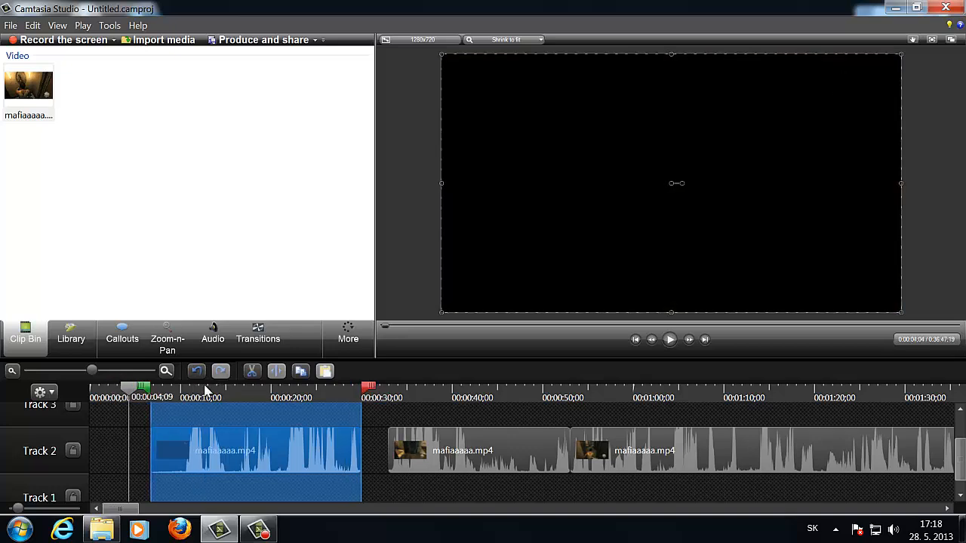
mouse_move(359, 394)
left_mouse_down()
mouse_move(141, 392)
mouse_move(227, 411)
mouse_move(160, 405)
left_mouse_up()
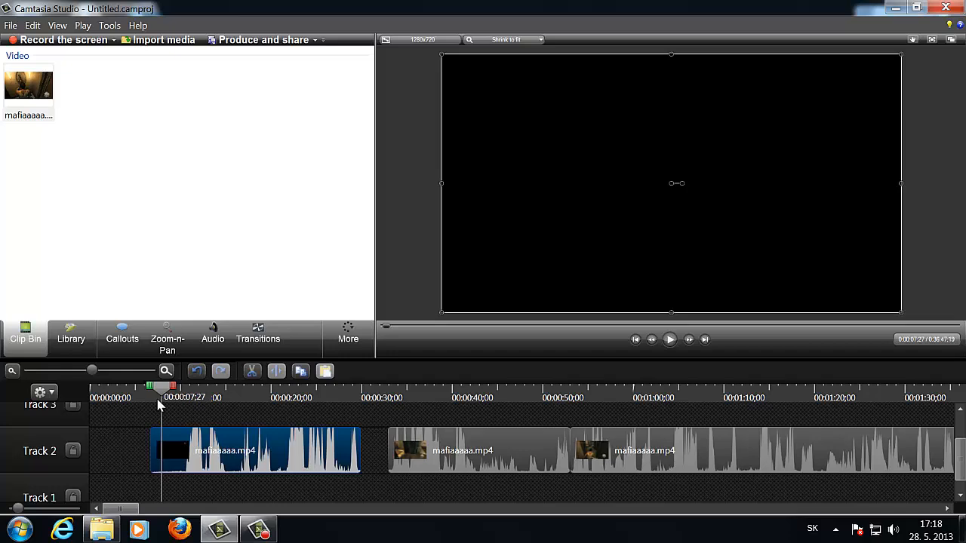
Step: Try to slow the first mafiaaaaa.mp4 piece on Track 2 to 50% of its original clip speed
right_click(171, 444)
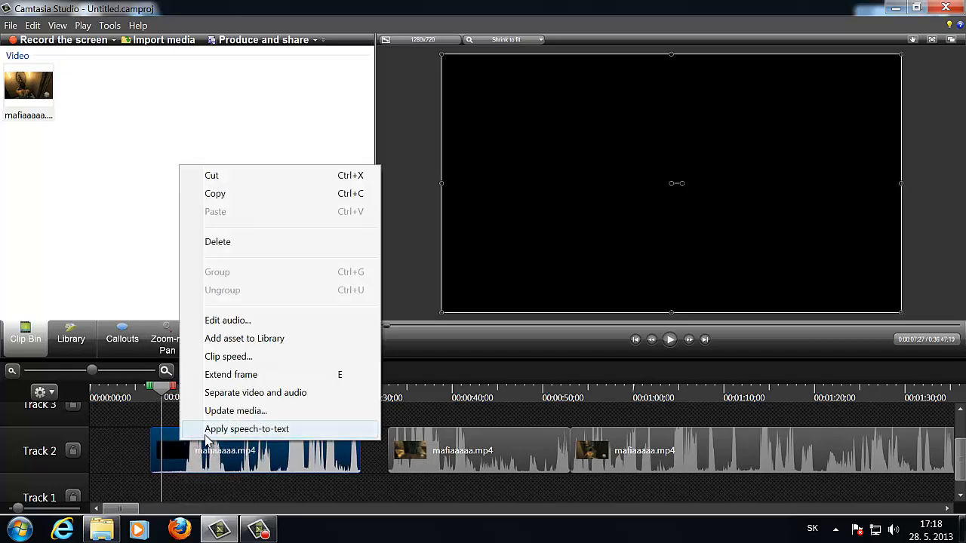
left_click(208, 359)
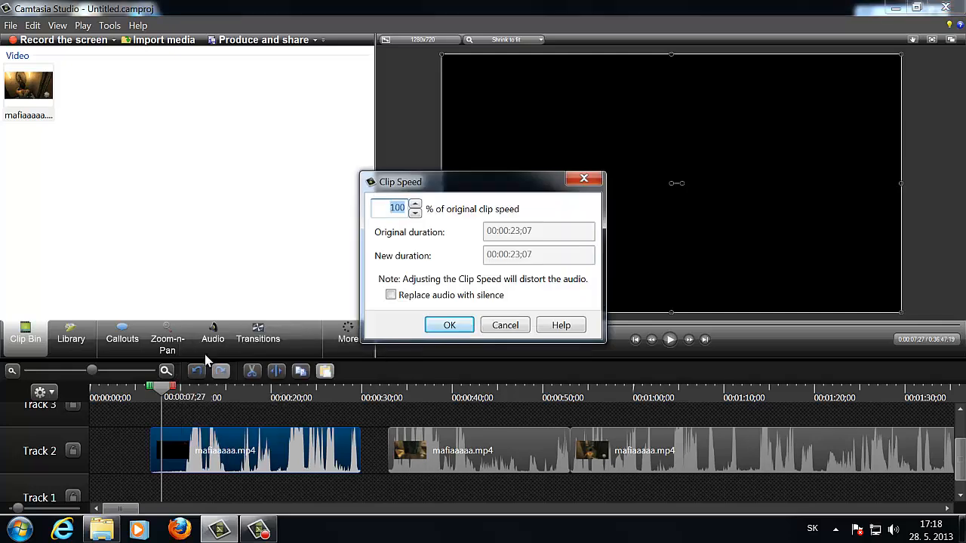
left_click(391, 296)
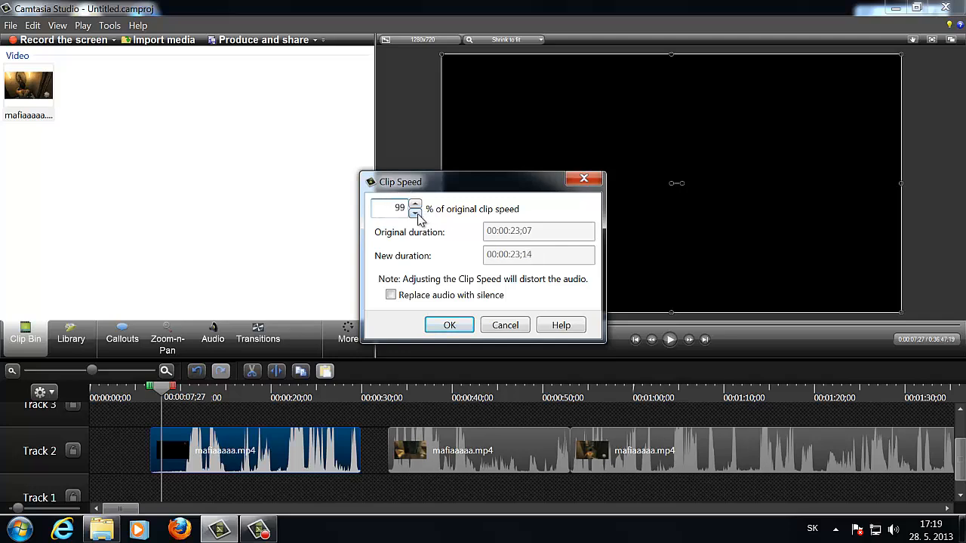
double_click(403, 209)
key("BackSpace")
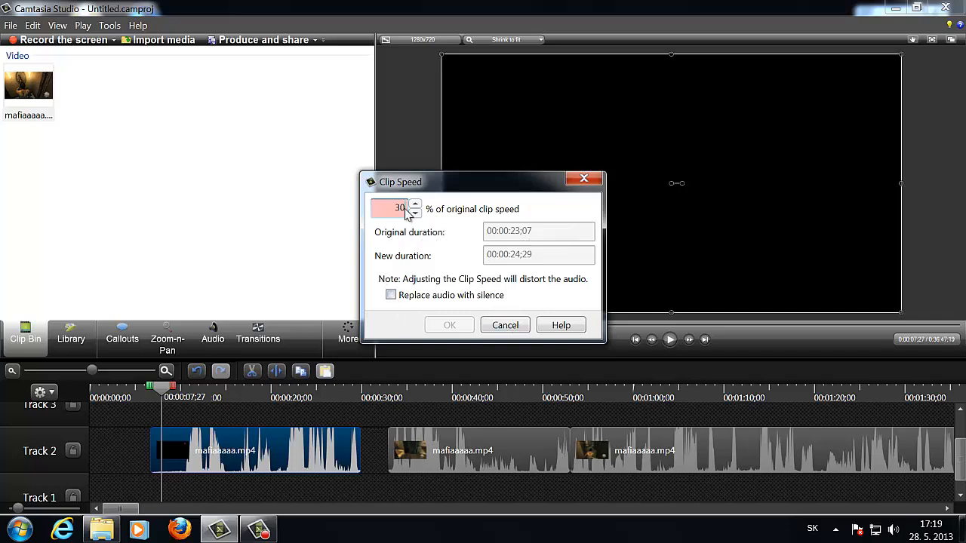
type("30")
key("BackSpace")
key("BackSpace")
type("50")
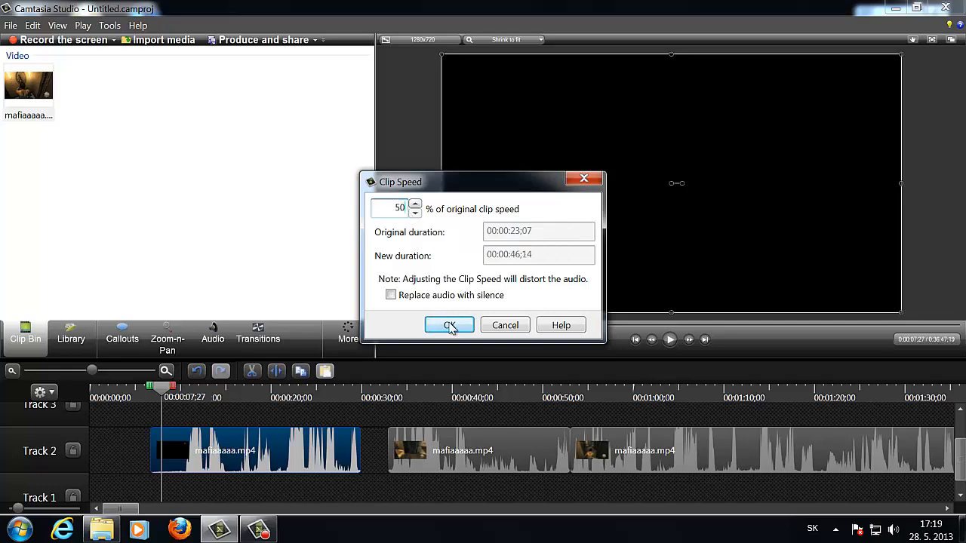
left_click(449, 327)
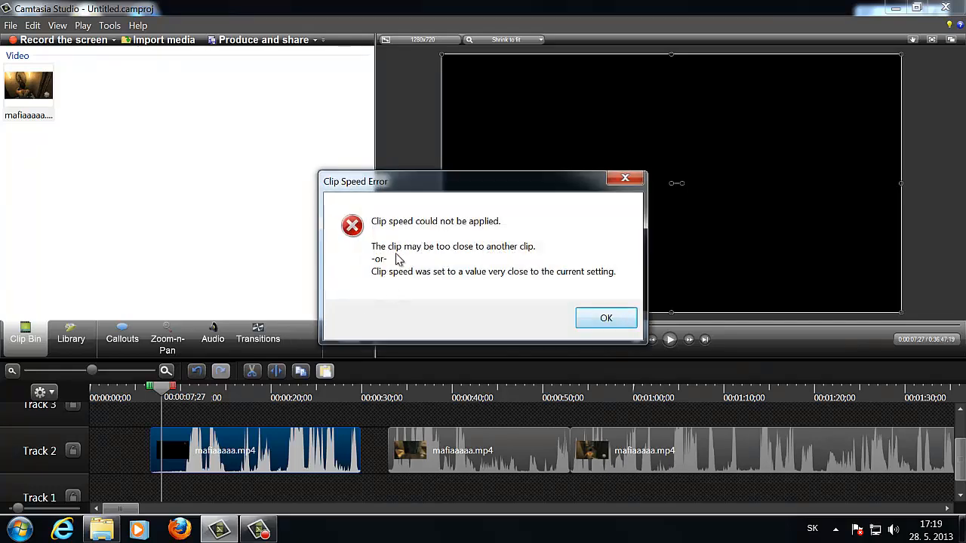
left_click(604, 320)
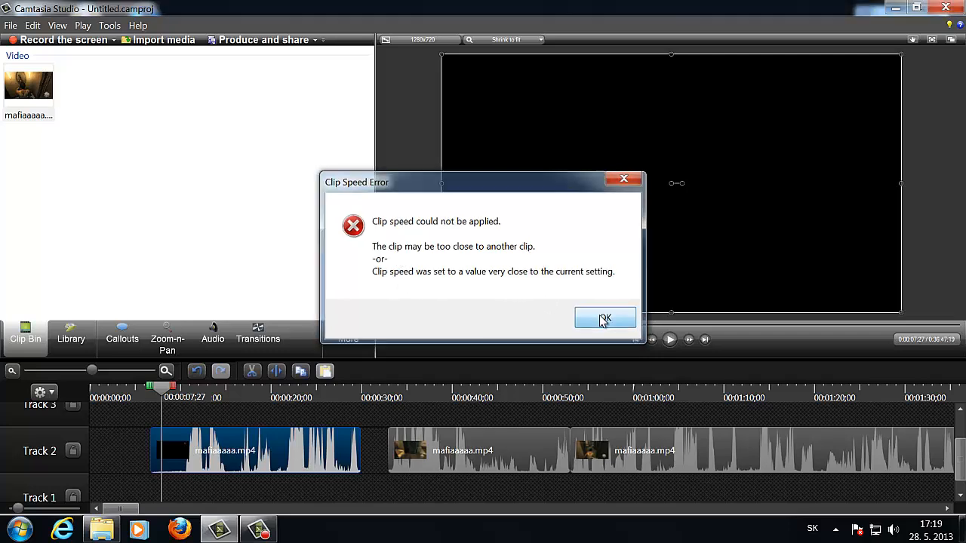
Step: Play the first mafiaaaaa.mp4 piece from its start at 6 seconds 22 frames and again from 14 seconds 26 frames
left_click_drag(161, 388, 151, 388)
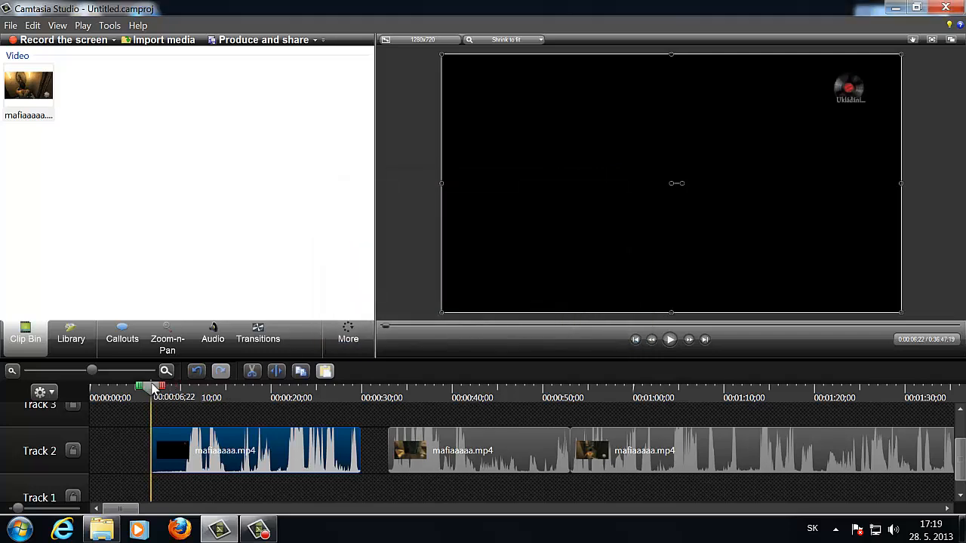
left_click(669, 340)
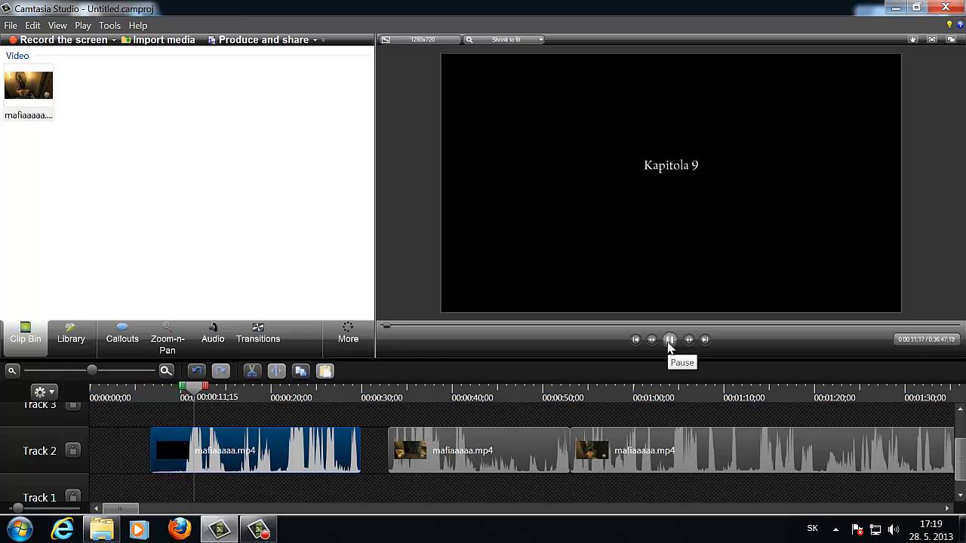
left_click(669, 340)
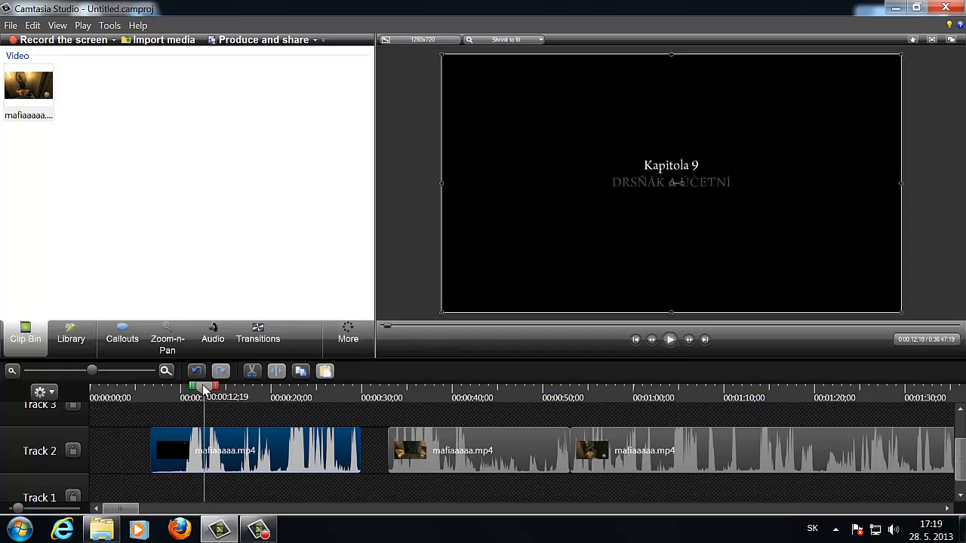
left_click_drag(203, 387, 224, 387)
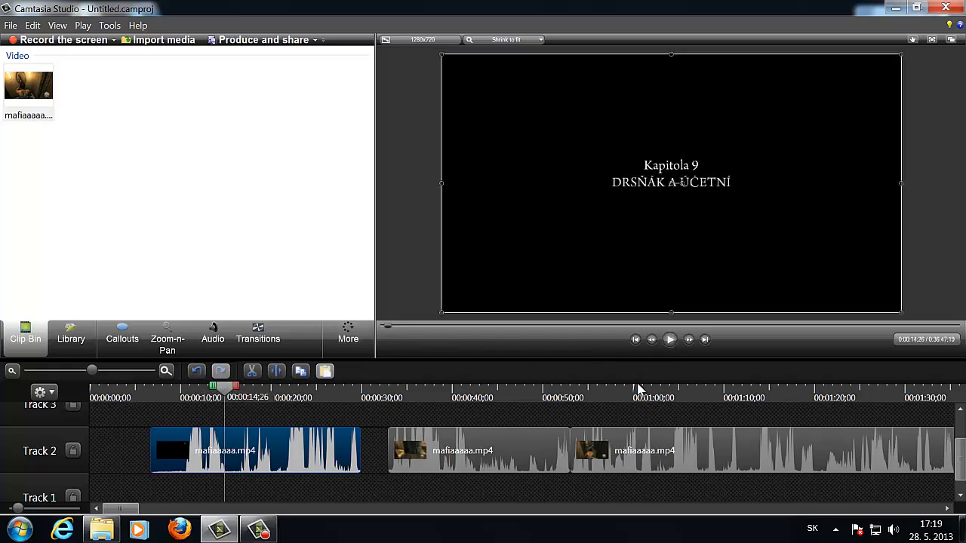
left_click(669, 339)
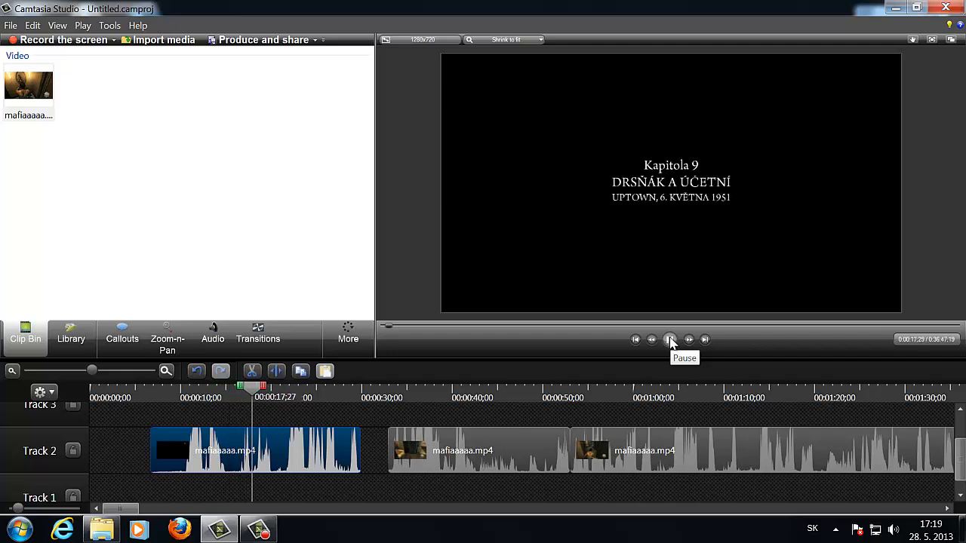
left_click(671, 341)
right_click(303, 429)
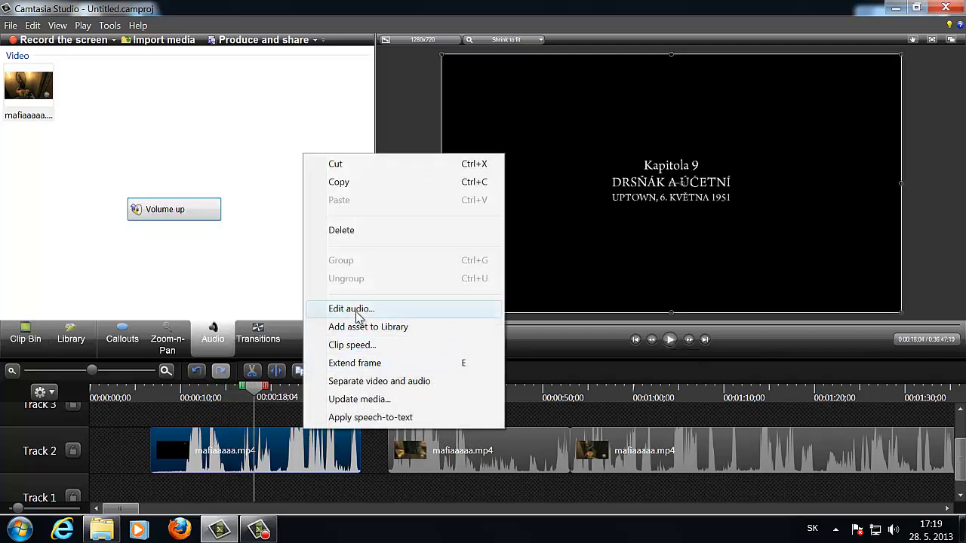
left_click(359, 309)
left_click(23, 337)
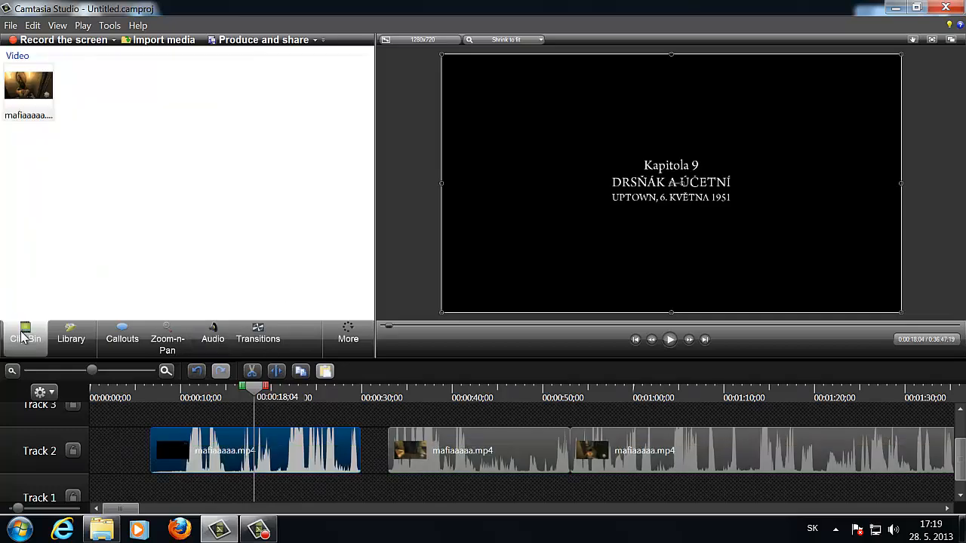
Step: Set the first mafiaaaaa.mp4 piece on Track 2 to 200% of its original clip speed
right_click(297, 442)
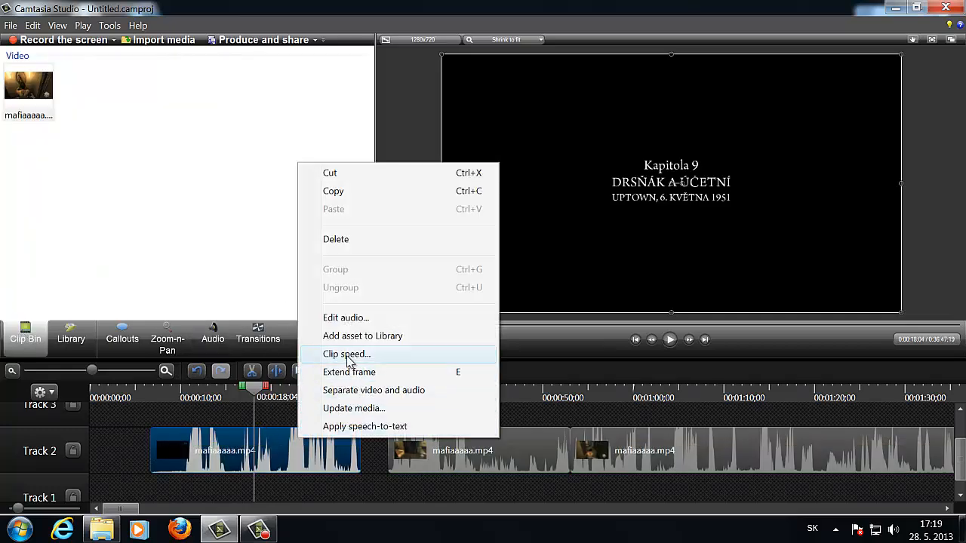
left_click(341, 352)
double_click(415, 205)
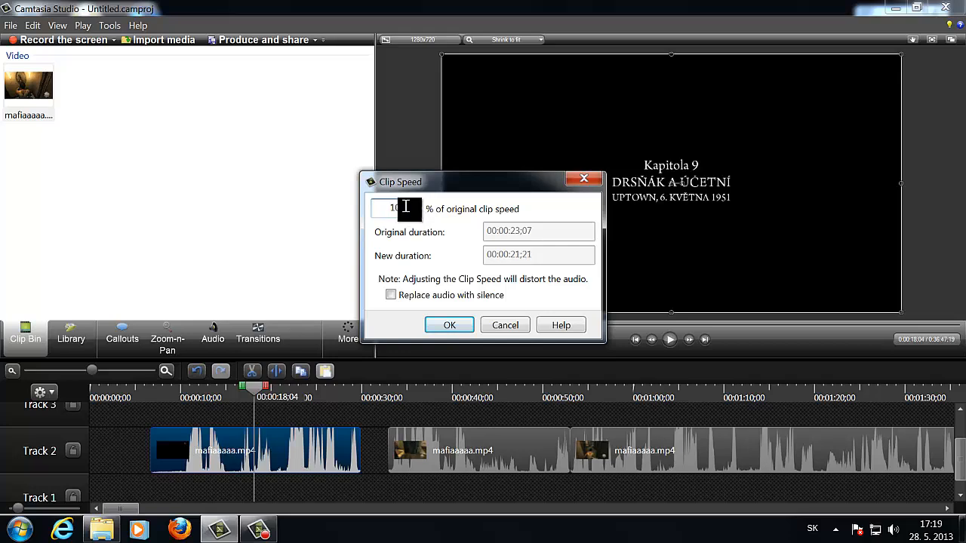
type("2")
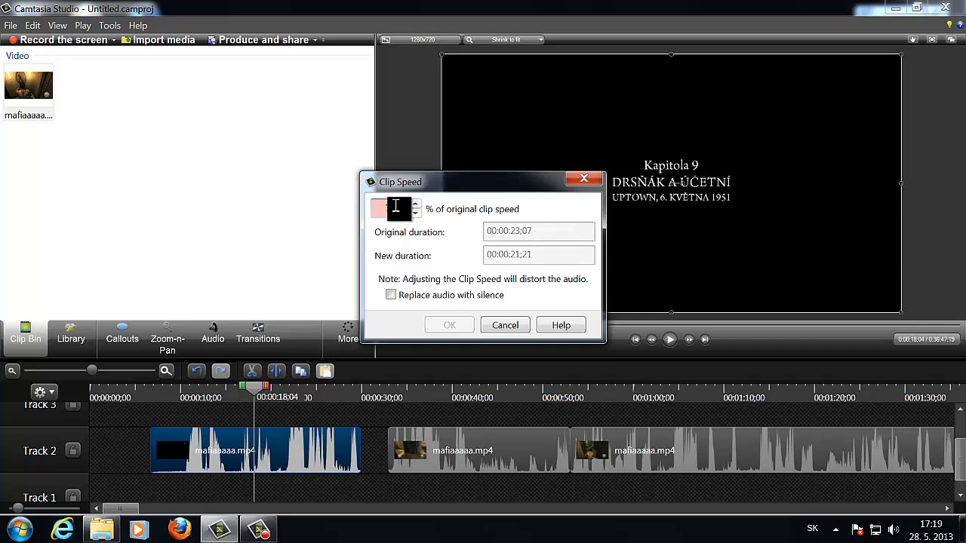
left_click_drag(386, 208, 408, 209)
type("200")
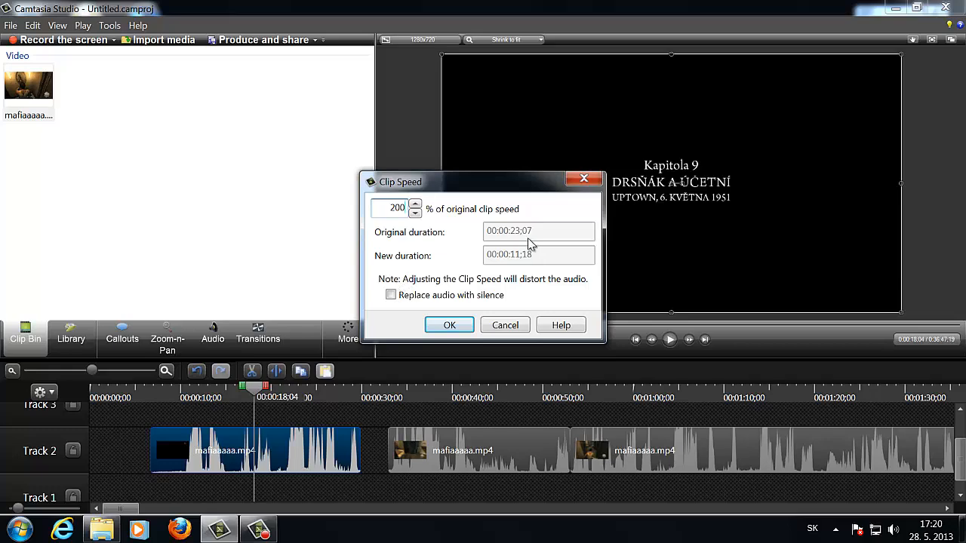
left_click(450, 325)
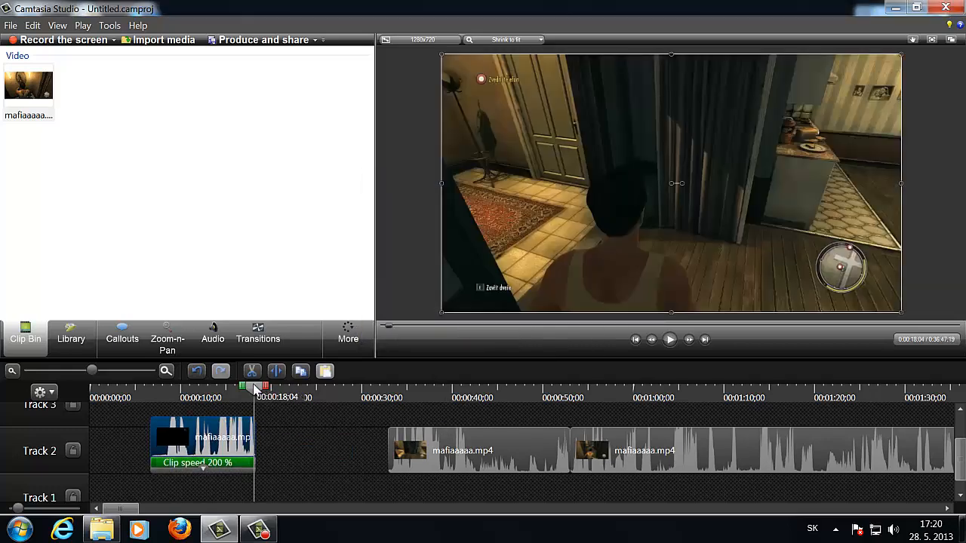
Step: Play the sped-up first clip from its start and return the playhead to 6 seconds 22 frames
left_click_drag(256, 388, 180, 400)
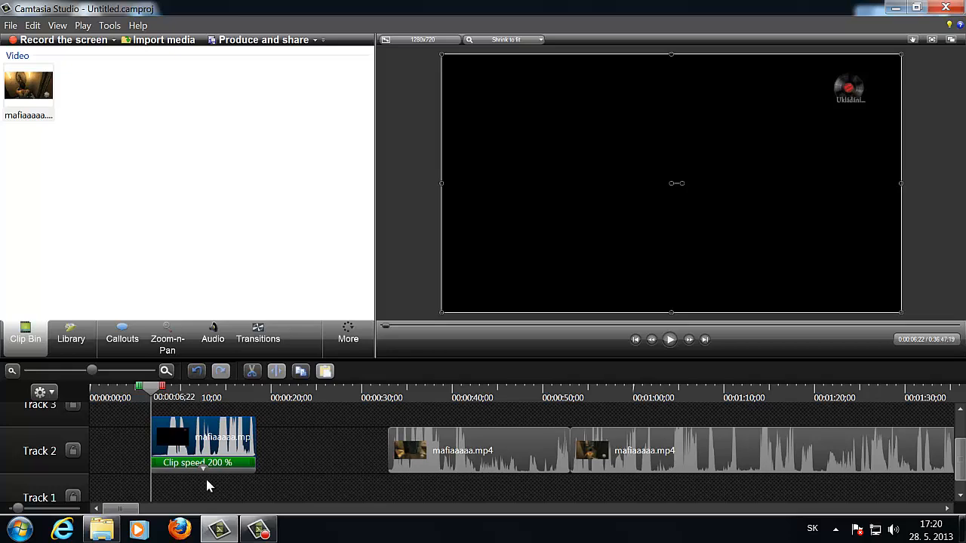
left_click(669, 343)
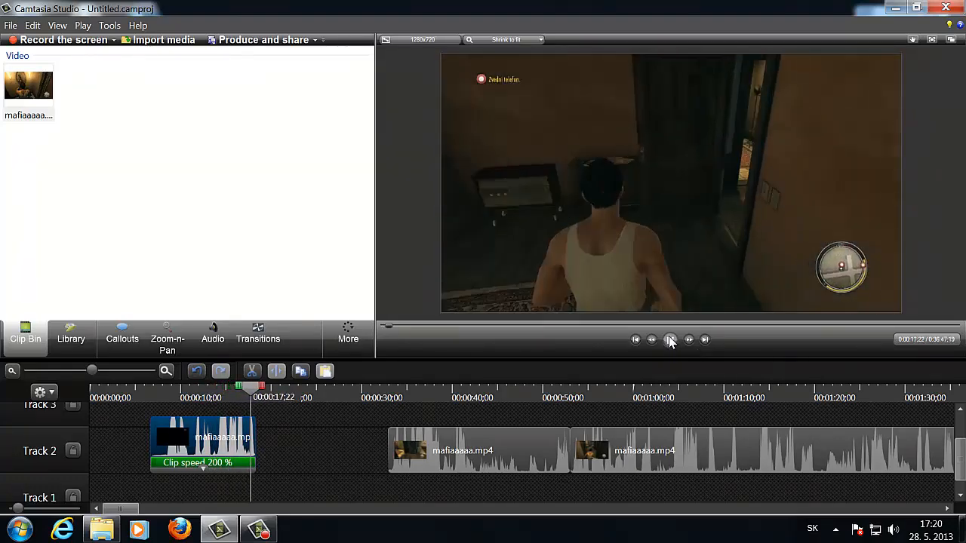
key("space")
left_click_drag(256, 388, 184, 398)
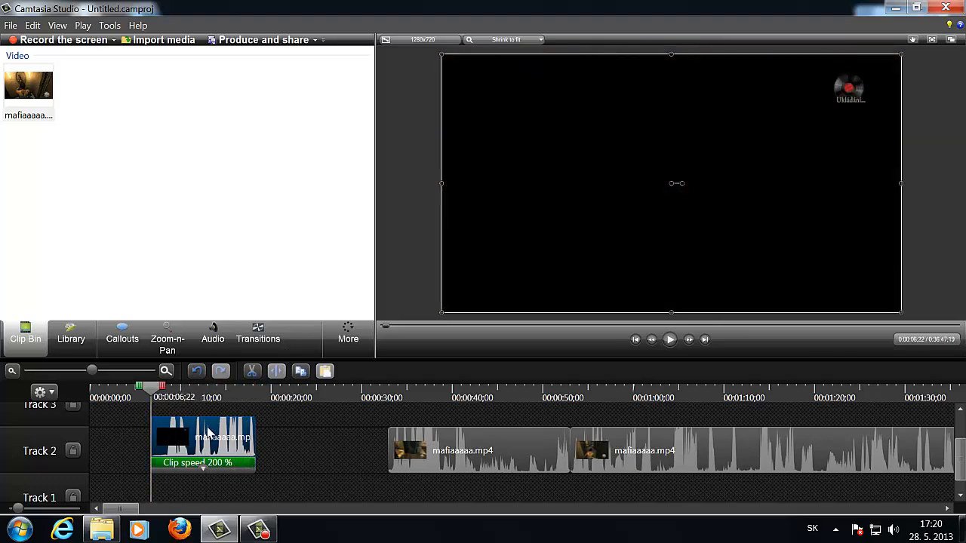
Step: Try to slow the 200% mafiaaaaa.mp4 piece at the start of Track 2 to 50% of its original clip speed
right_click(210, 432)
left_click(249, 341)
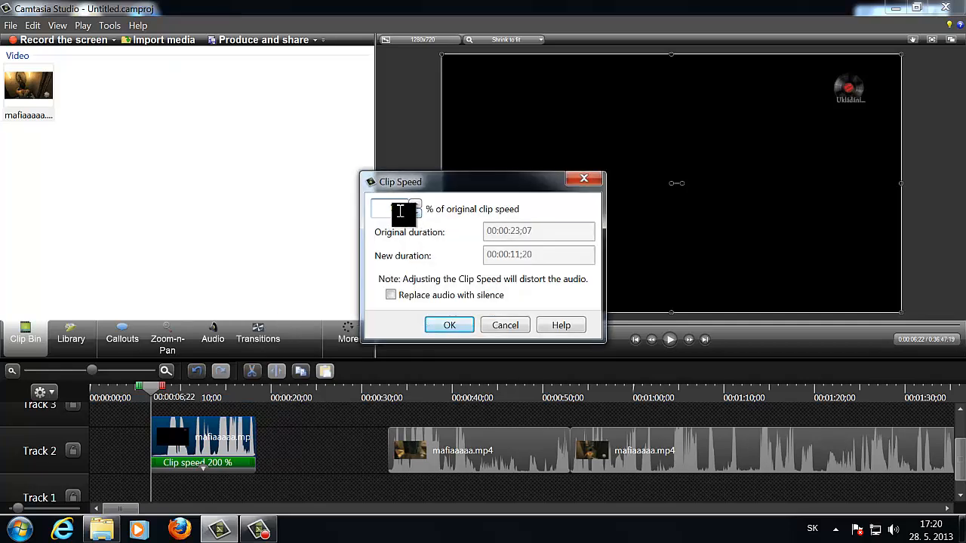
type("1")
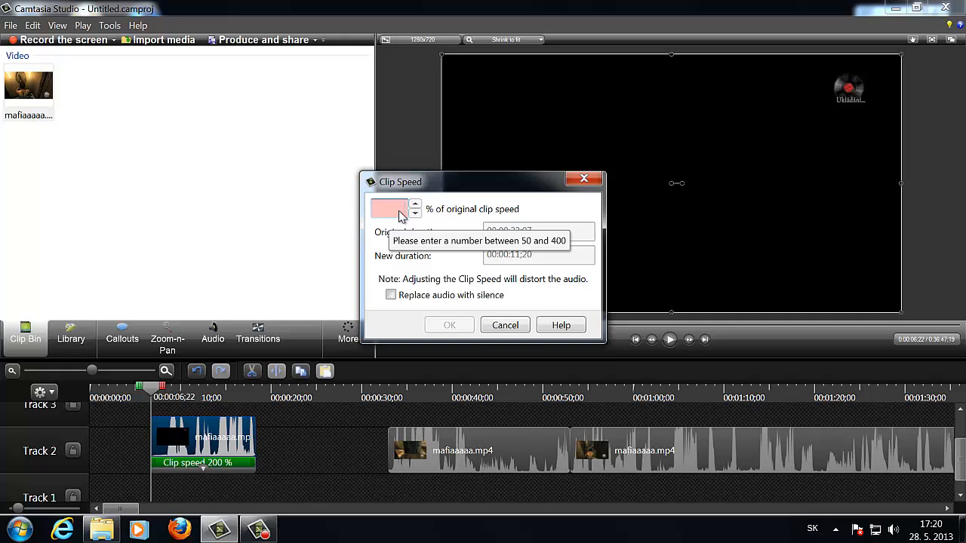
type("50")
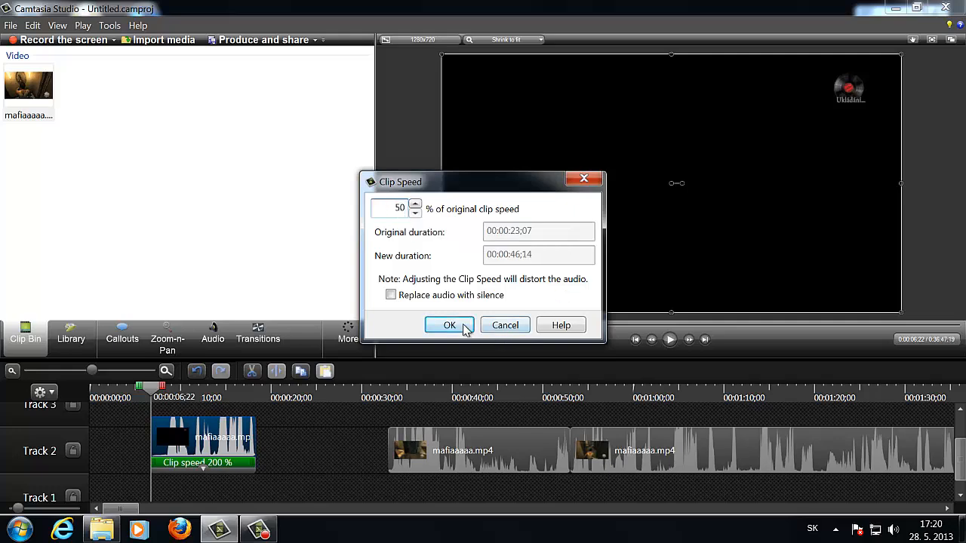
left_click(449, 326)
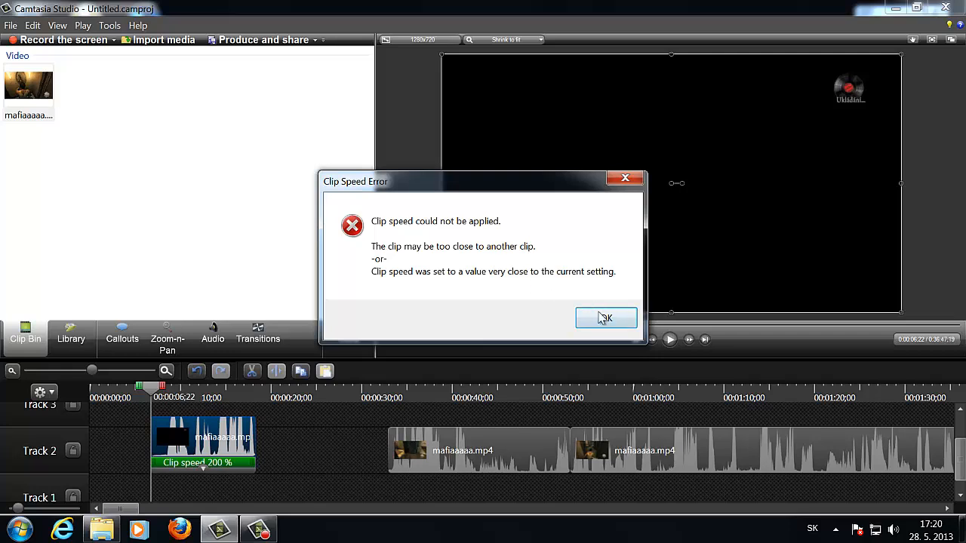
left_click(604, 317)
Step: Move the third and second mafiaaaaa.mp4 pieces on Track 2 along the timeline so they start at about 1:21 and 1:01
left_click(456, 441)
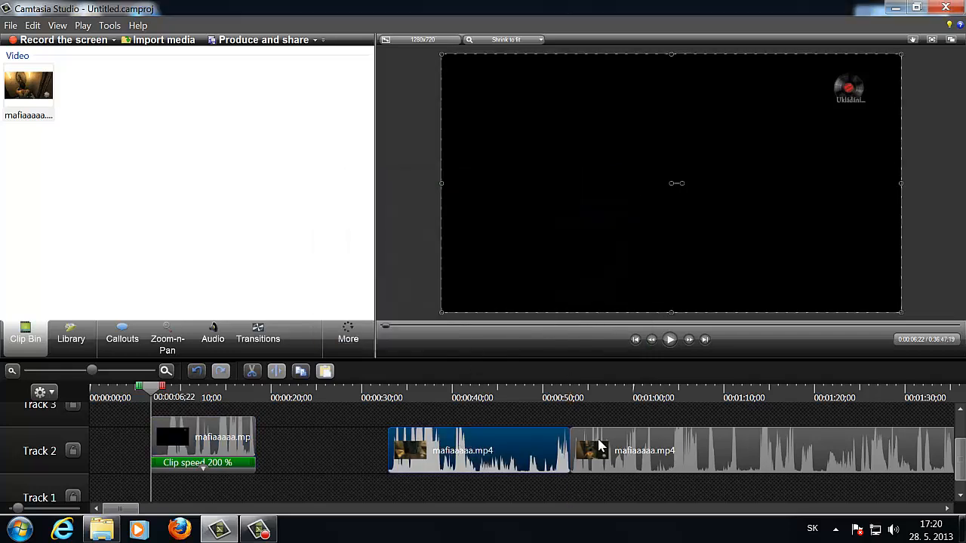
left_click_drag(599, 447, 853, 448)
left_click_drag(493, 451, 787, 462)
right_click(200, 434)
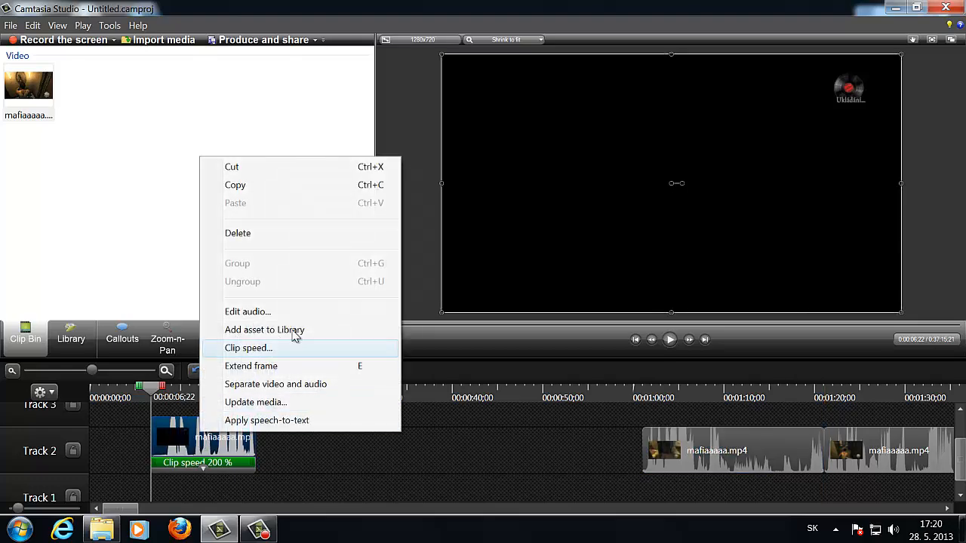
left_click(277, 312)
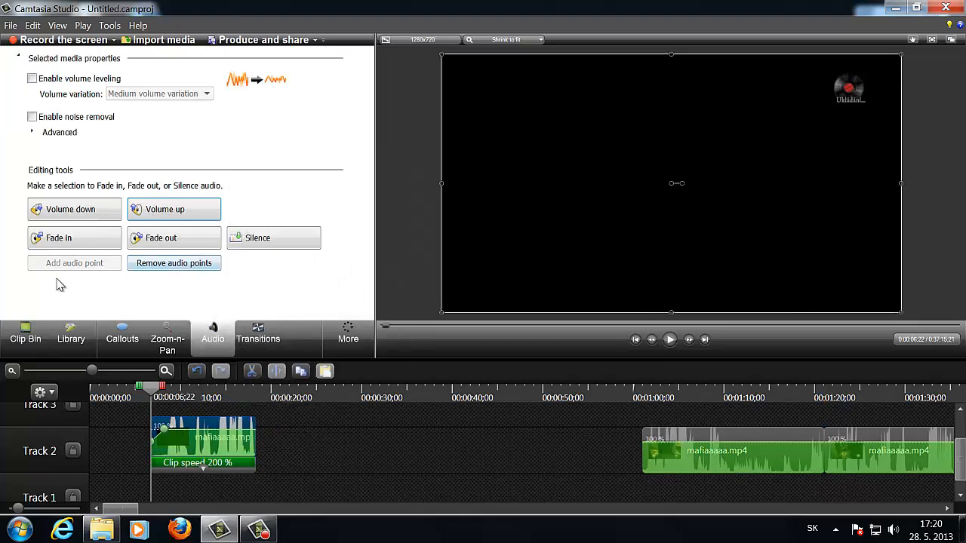
left_click(15, 340)
Step: Set the first mafiaaaaa.mp4 piece on Track 2 to 80% clip speed with its audio replaced with silence
right_click(188, 437)
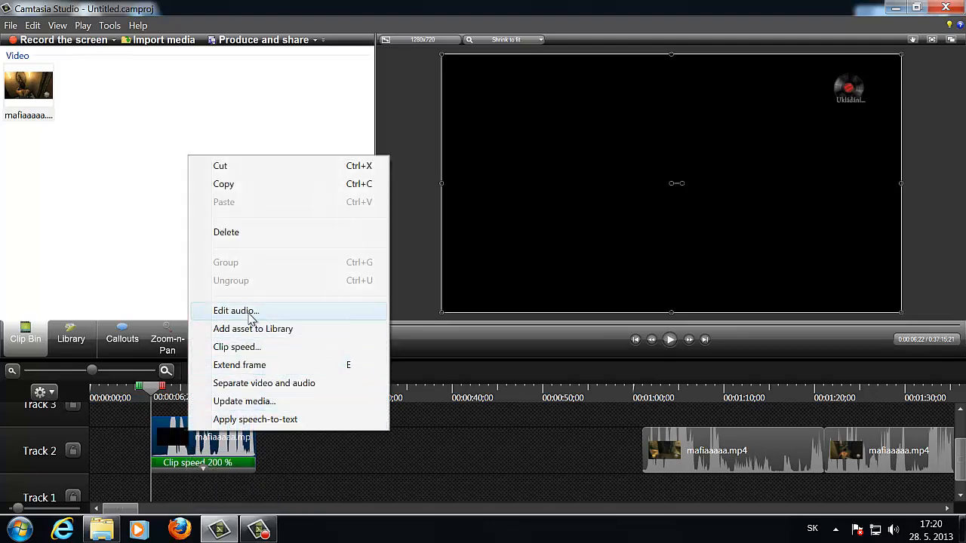
left_click(234, 347)
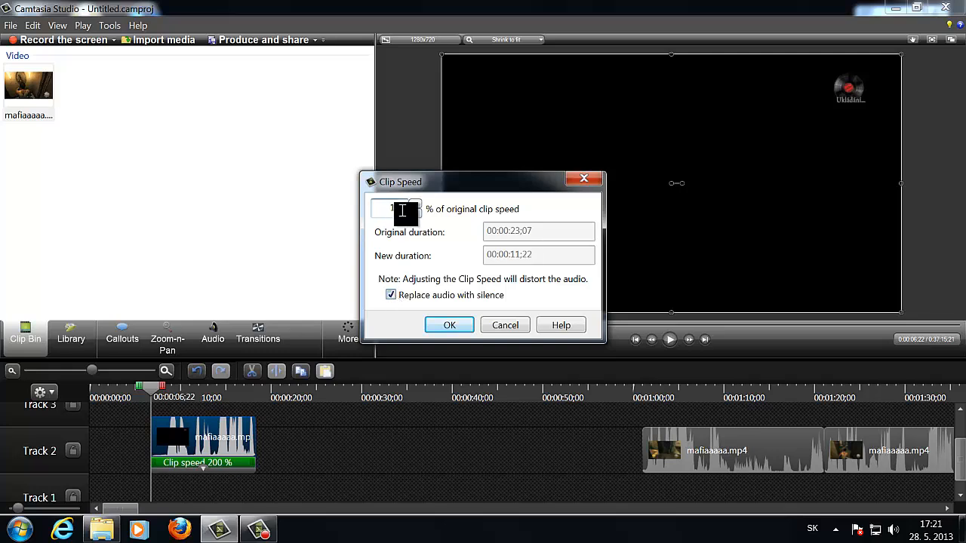
key("BackSpace")
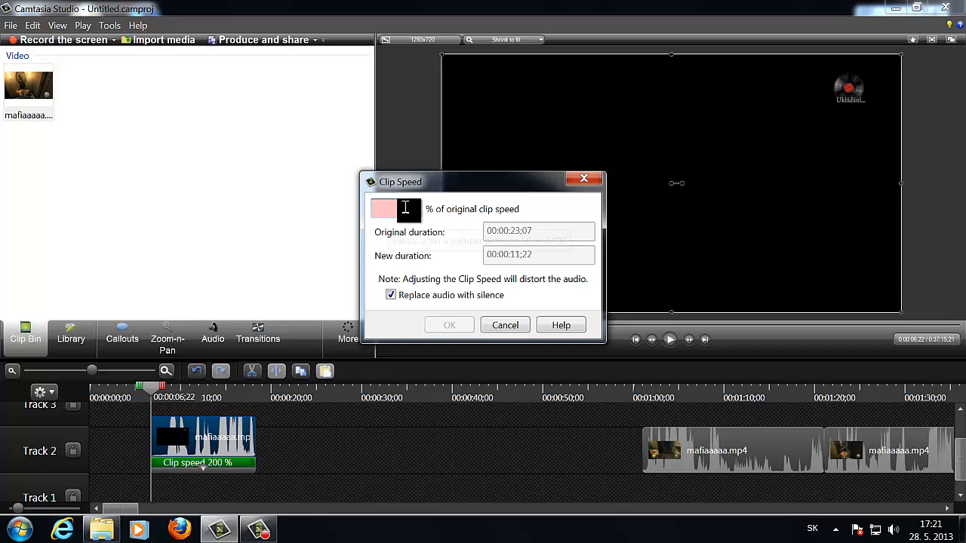
type("80")
left_click(449, 326)
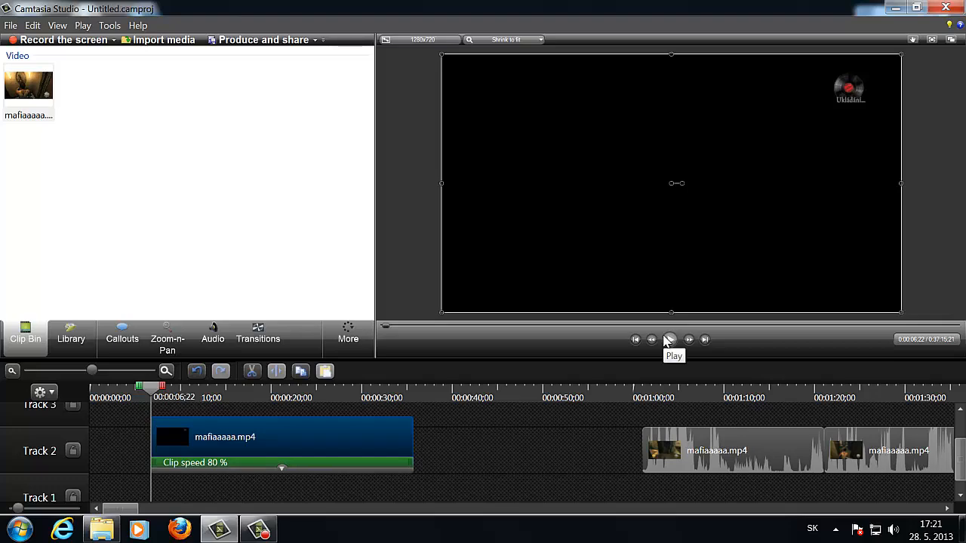
Step: Set the first mafiaaaaa.mp4 piece on Track 2 to 50% of its original clip speed, without replacing audio with silence
right_click(281, 445)
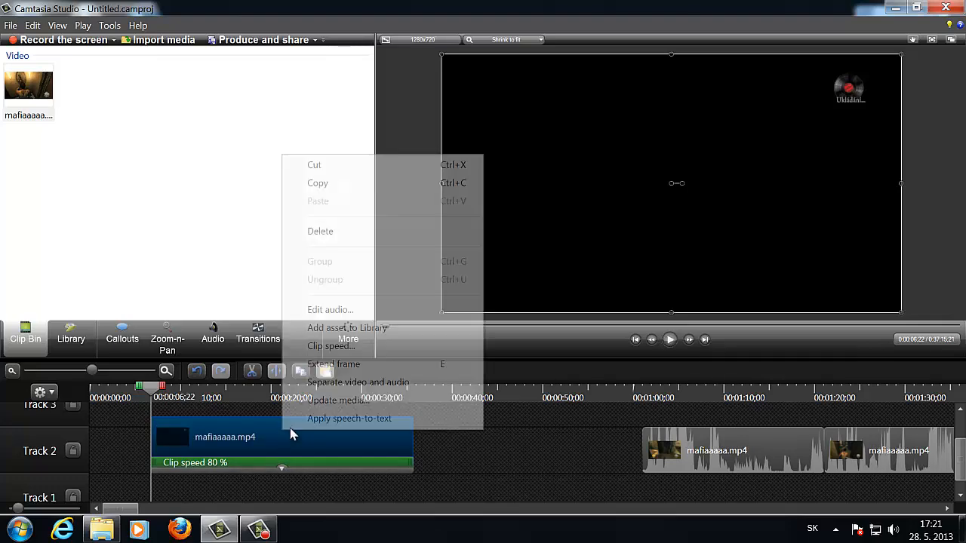
left_click(332, 345)
key("BackSpace")
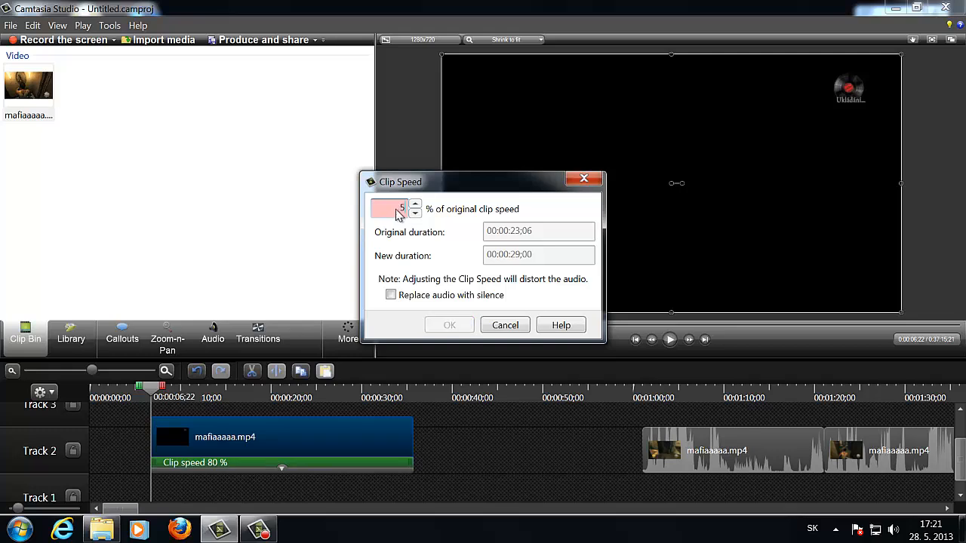
type("50")
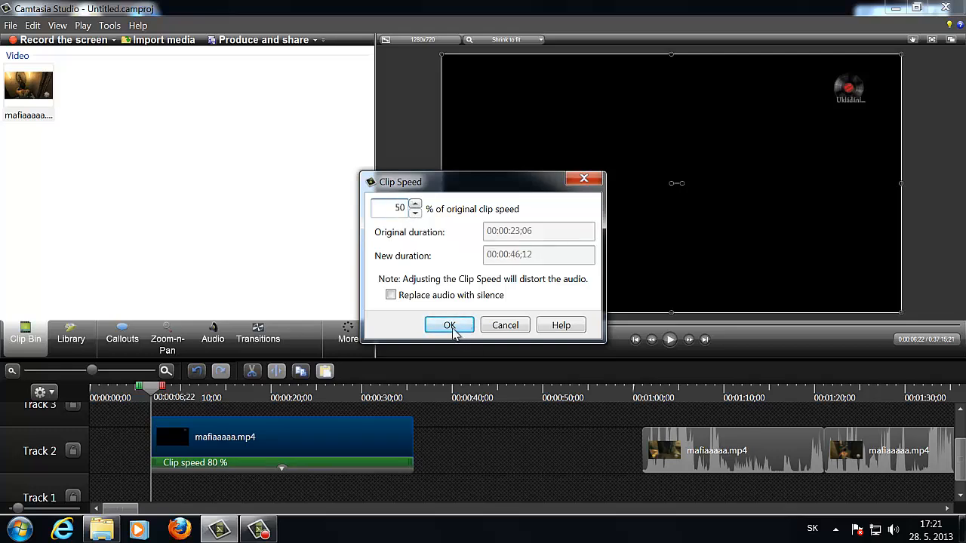
left_click(449, 325)
Step: Play the slowed first clip from its start and again from 23 seconds 15 frames, and pause it
left_click(670, 340)
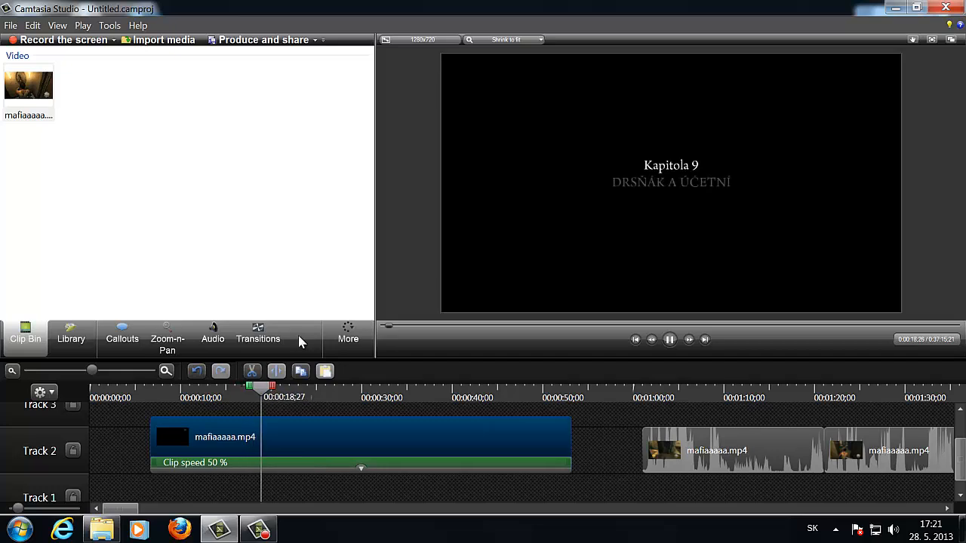
left_click_drag(276, 388, 305, 389)
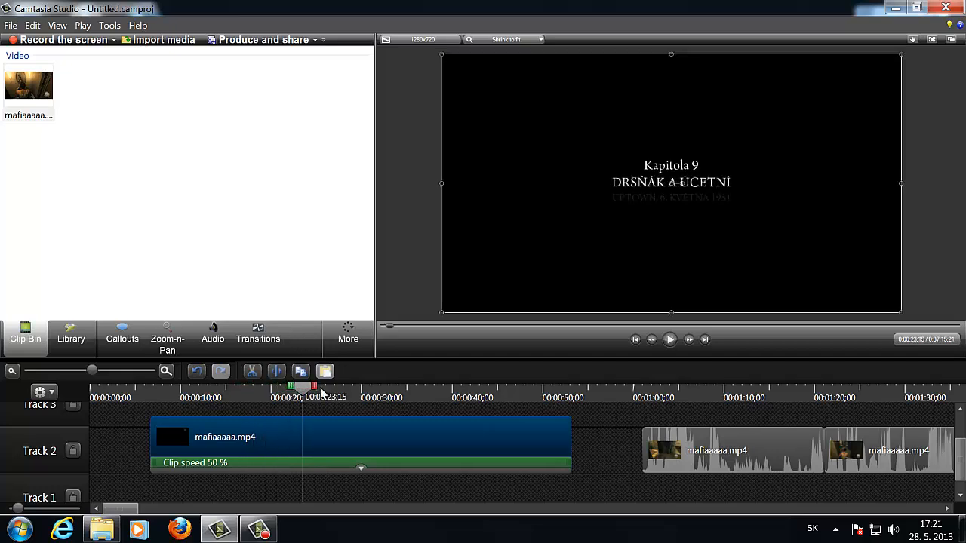
left_click(669, 340)
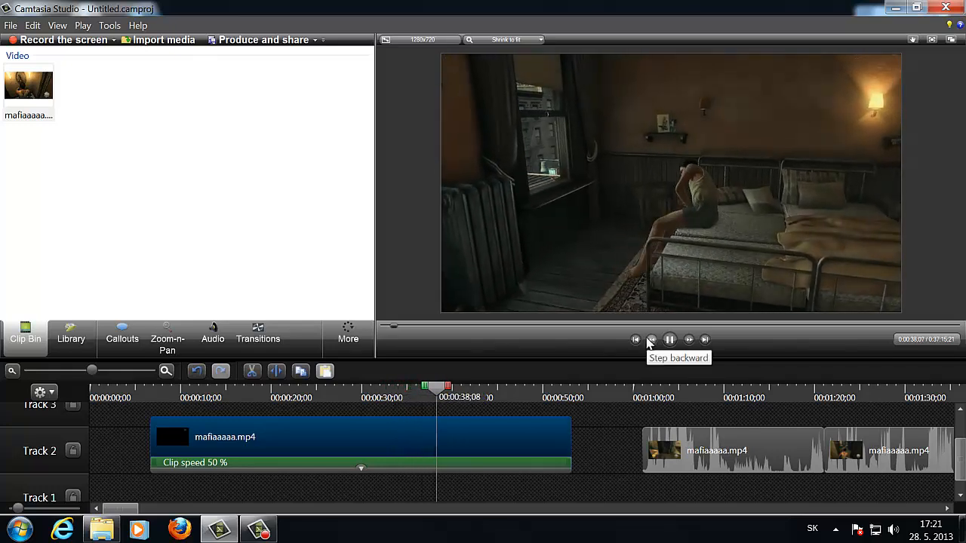
left_click(669, 339)
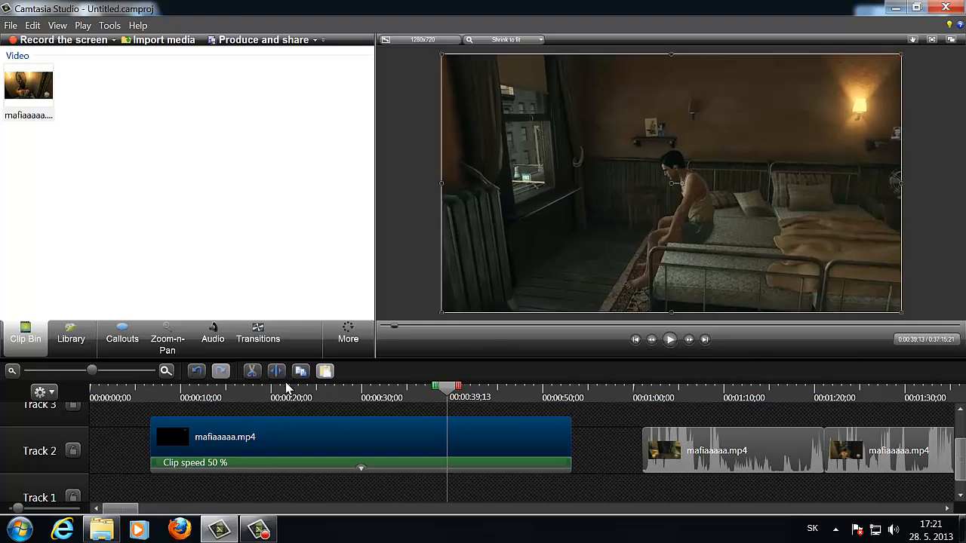
Step: Edit the slowed first clip's audio, lowering its volume once and raising it twice, and return to the Clip Bin
right_click(287, 424)
left_click(323, 306)
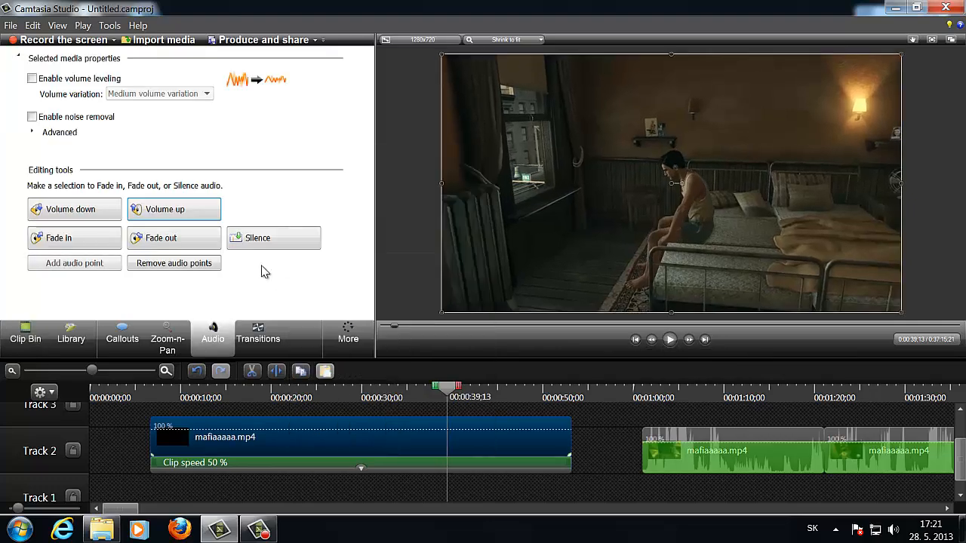
left_click(98, 217)
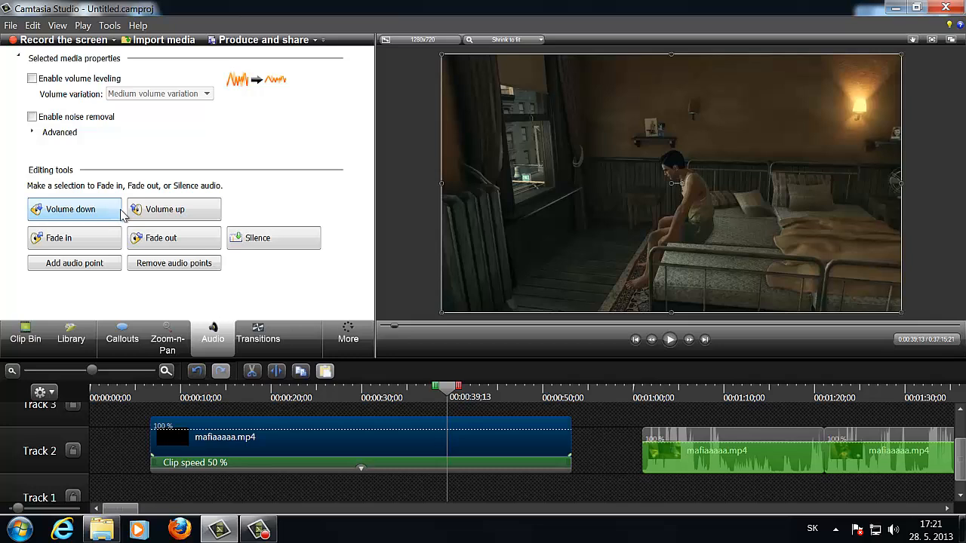
left_click(158, 211)
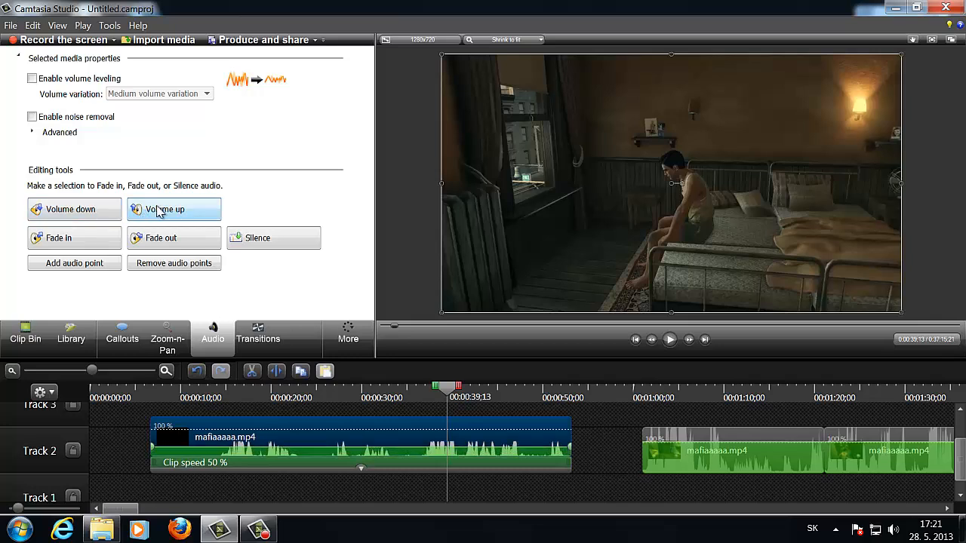
left_click(158, 211)
left_click(23, 341)
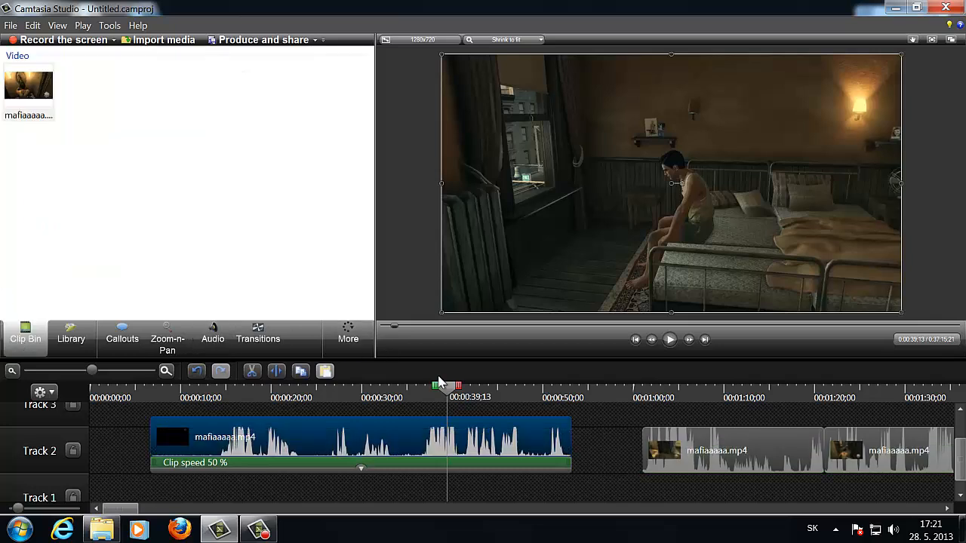
Step: Play the slowed first clip from 29 seconds 18 frames and return the playhead to 6 seconds 22 frames
left_click_drag(442, 392, 388, 392)
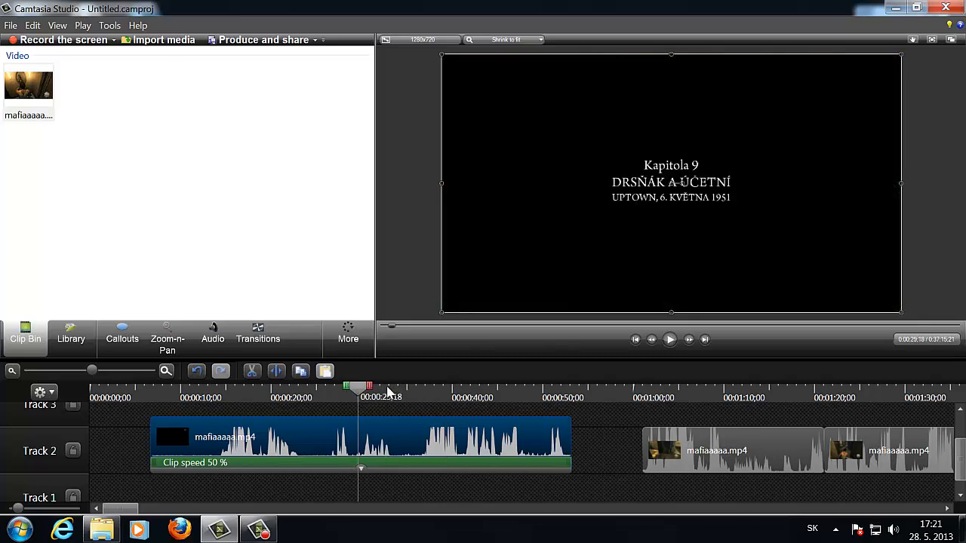
left_click(670, 340)
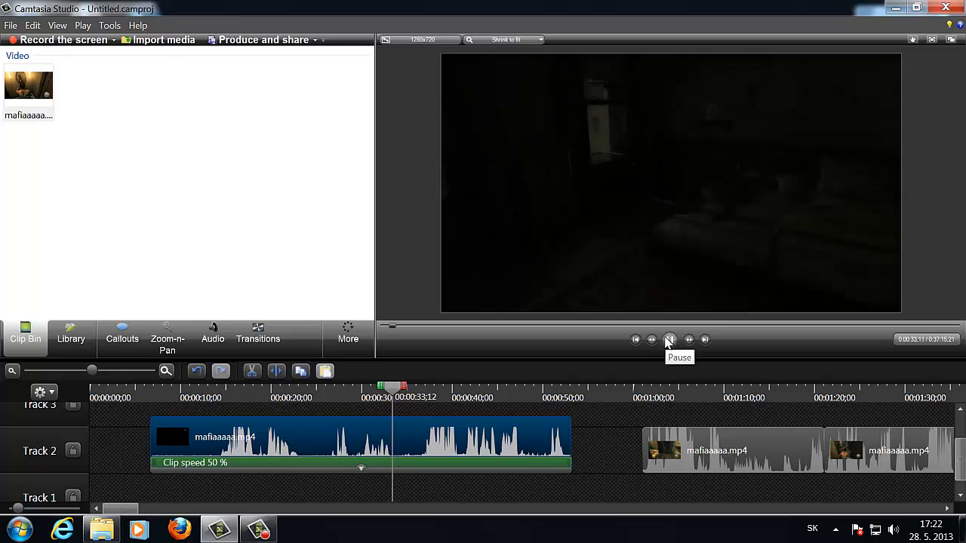
left_click(668, 340)
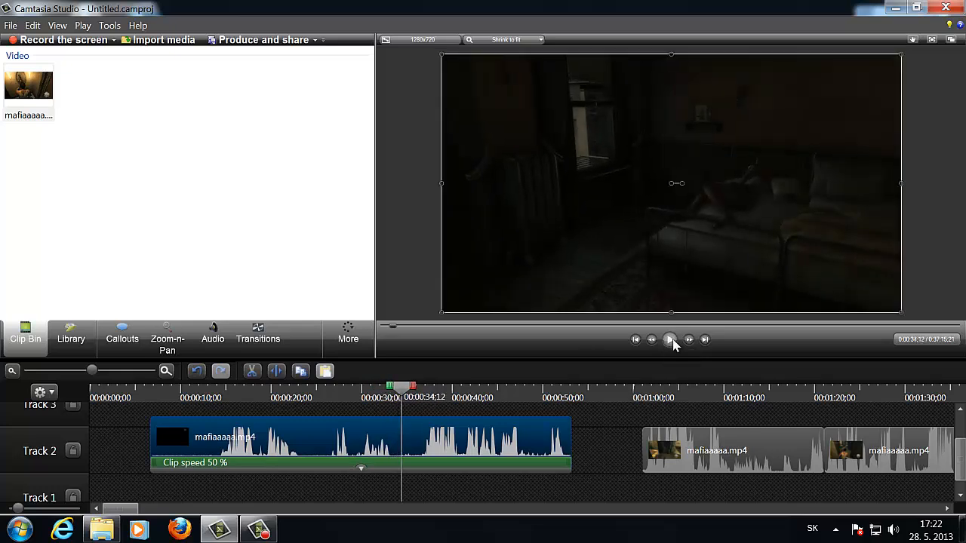
left_click(671, 340)
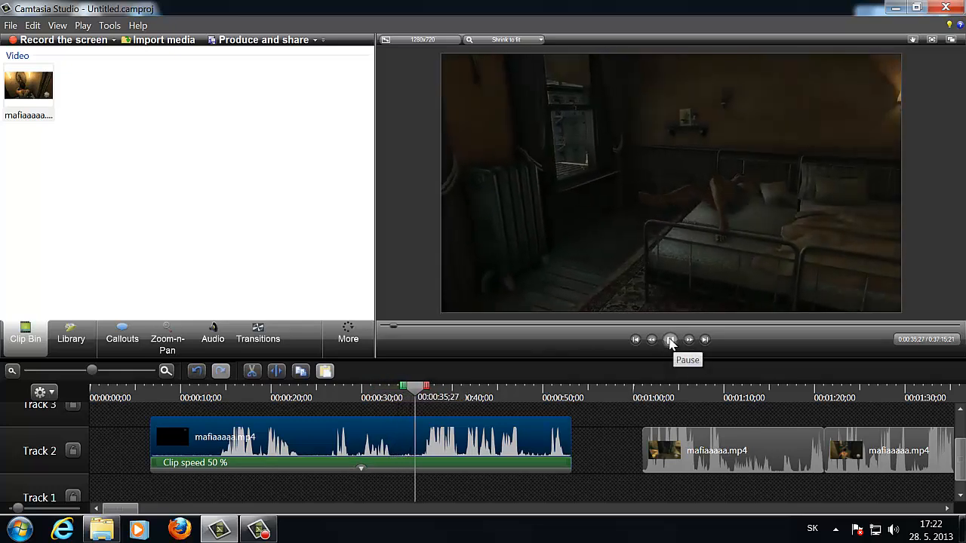
left_click(671, 341)
left_click_drag(419, 388, 242, 393)
left_click_drag(145, 387, 150, 390)
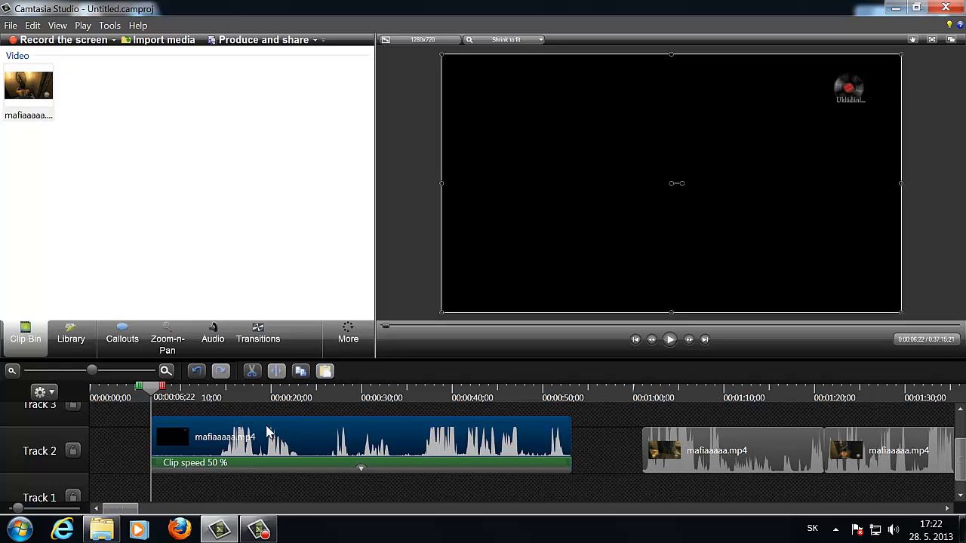
Step: Move the slowed first clip against the start of the second clip on Track 2 and place the playhead at 14 seconds 16 frames
left_click_drag(281, 436, 350, 437)
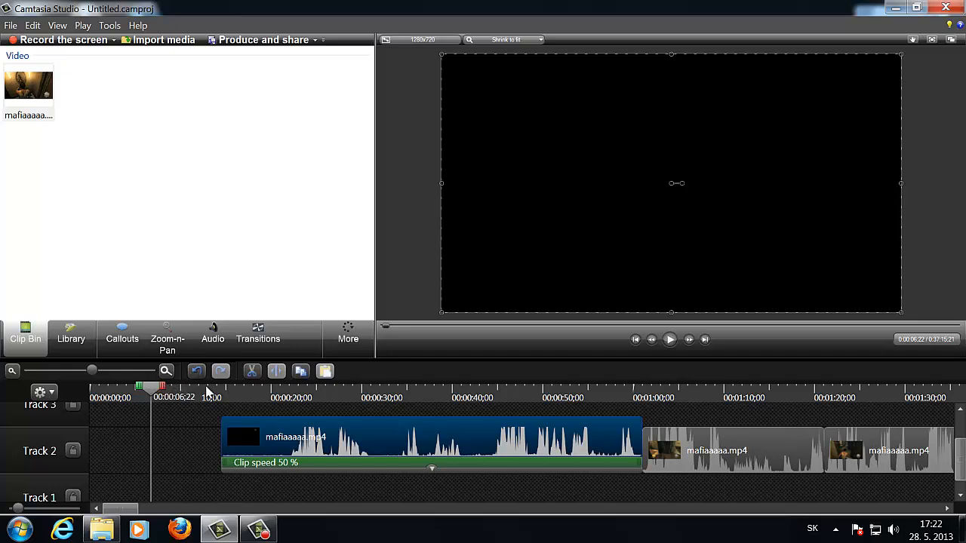
left_click_drag(155, 392, 222, 392)
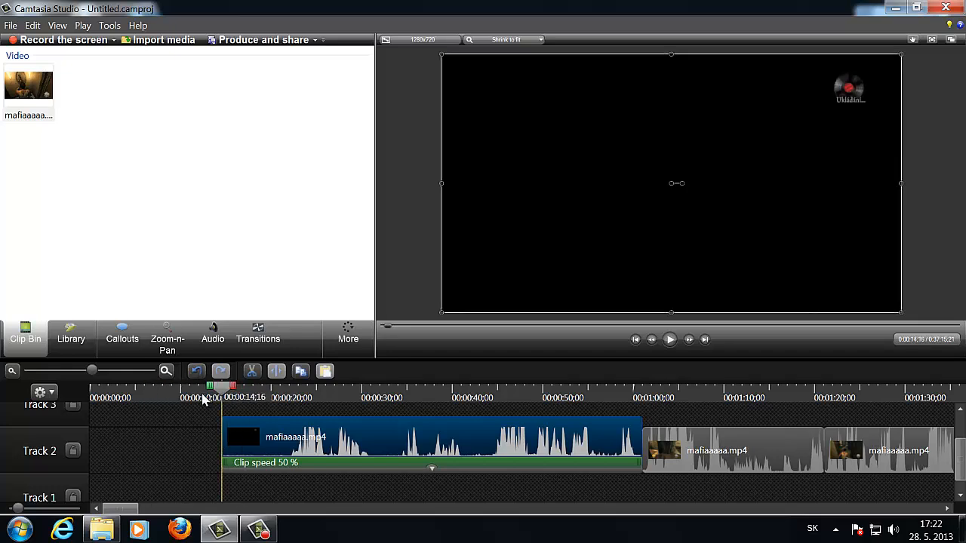
Step: Play across the join of the first and second clips from 59 seconds 6 frames and return the playhead to 13 seconds
left_click(624, 393)
left_click_drag(624, 388, 626, 389)
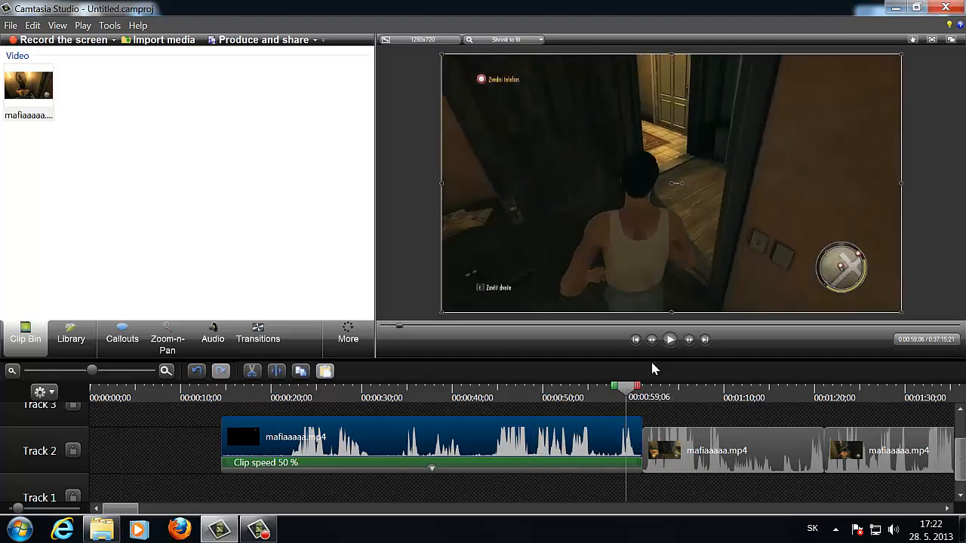
left_click(667, 344)
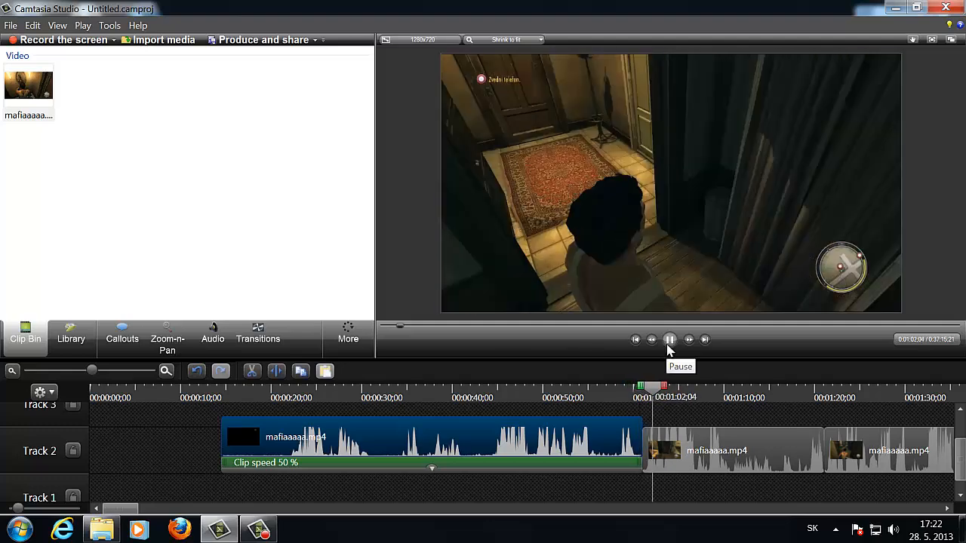
left_click(669, 341)
left_click_drag(638, 392, 208, 392)
Step: Add a Ripple transition between the first and second mafiaaaaa.mp4 pieces on Track 2
left_click(275, 346)
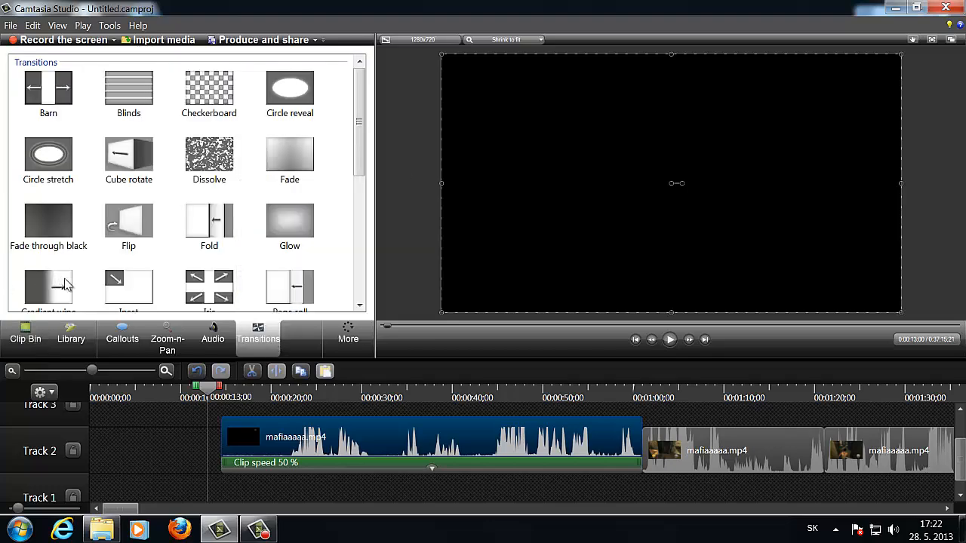
left_click_drag(359, 134, 368, 273)
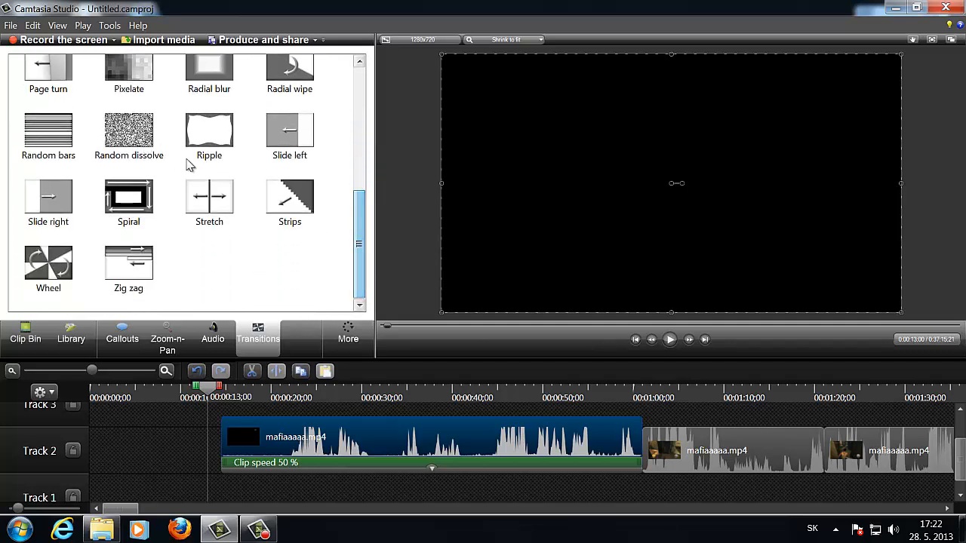
left_click_drag(203, 132, 626, 410)
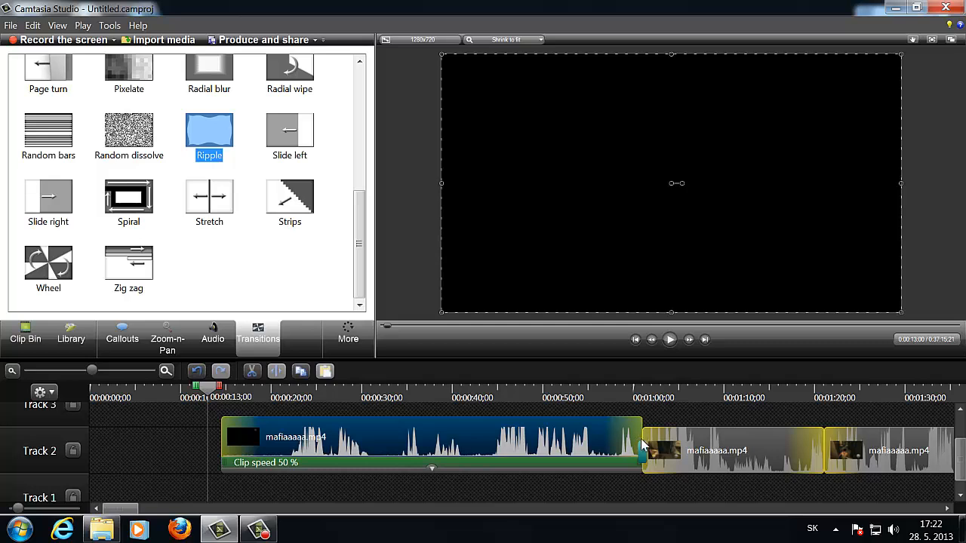
left_click_drag(641, 445, 643, 450)
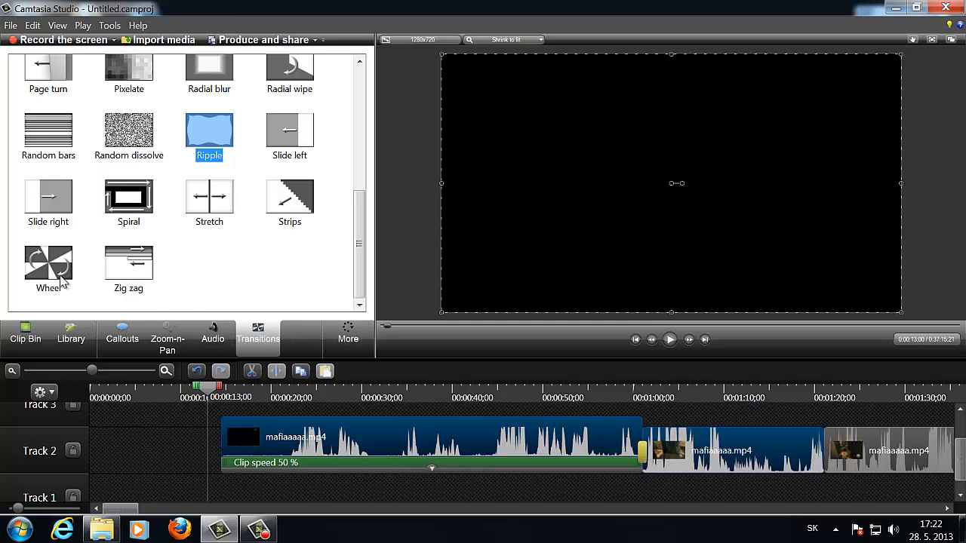
Step: Add a Wheel transition between the second and third mafiaaaaa.mp4 pieces on Track 2 and return to the Clip Bin
left_click_drag(51, 273, 788, 387)
left_click_drag(833, 450, 828, 450)
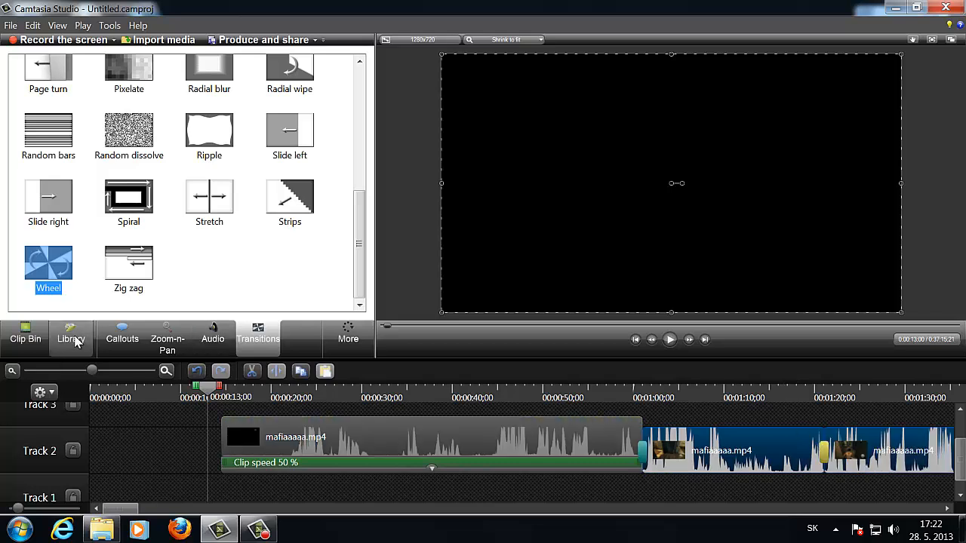
left_click(36, 338)
Step: Play across the Ripple and Wheel transitions on Track 2 and return the playhead to 14 seconds 16 frames
left_click_drag(581, 398, 605, 397)
left_click(669, 341)
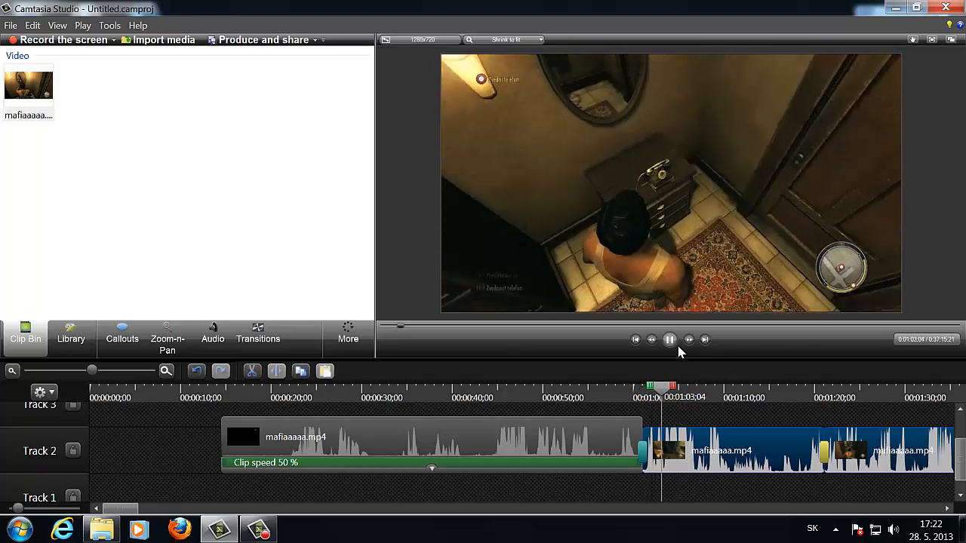
left_click(752, 388)
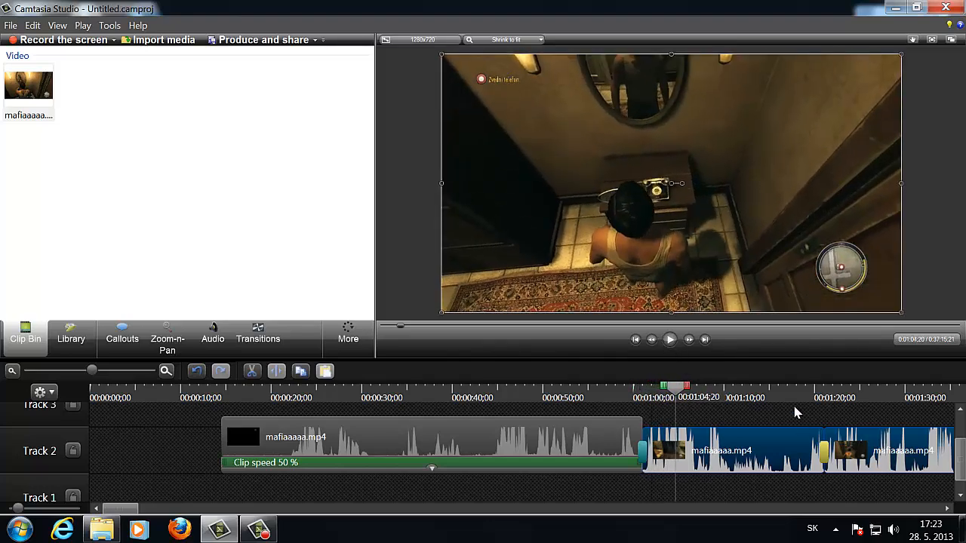
left_click_drag(796, 394, 808, 391)
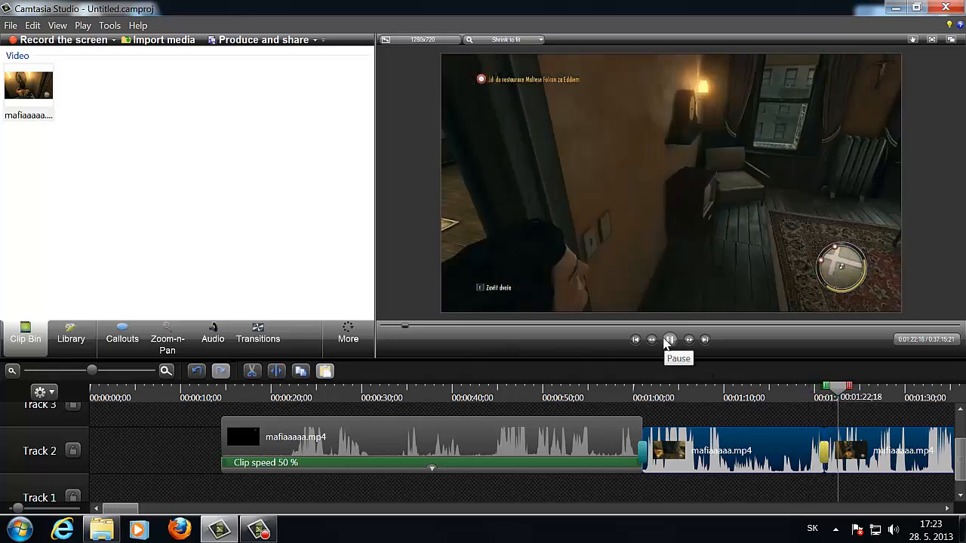
left_click(668, 340)
left_click_drag(842, 388, 430, 402)
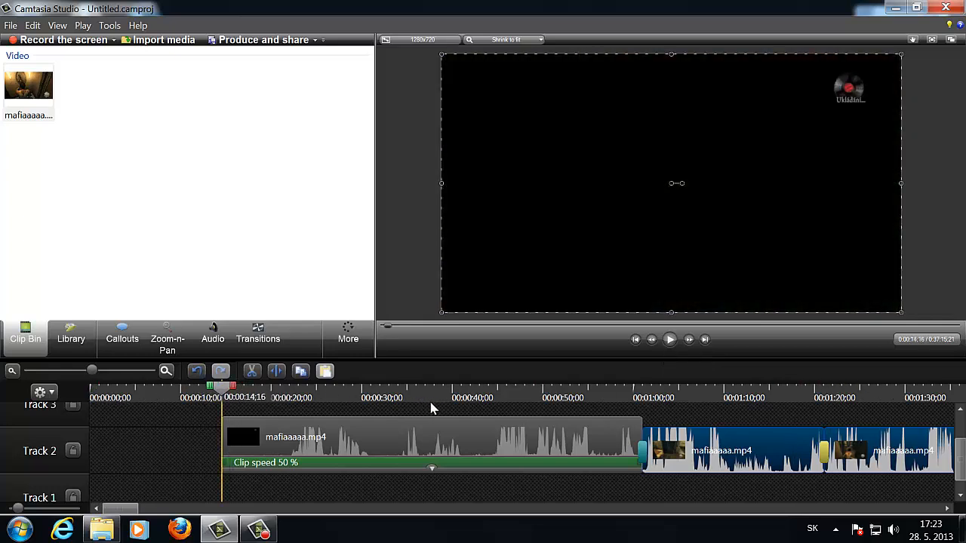
left_click(358, 340)
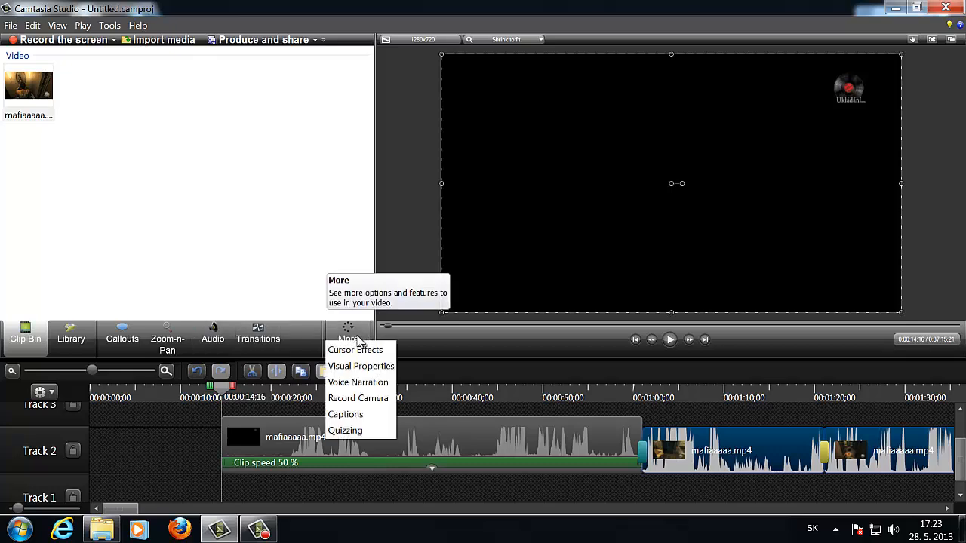
left_click(273, 309)
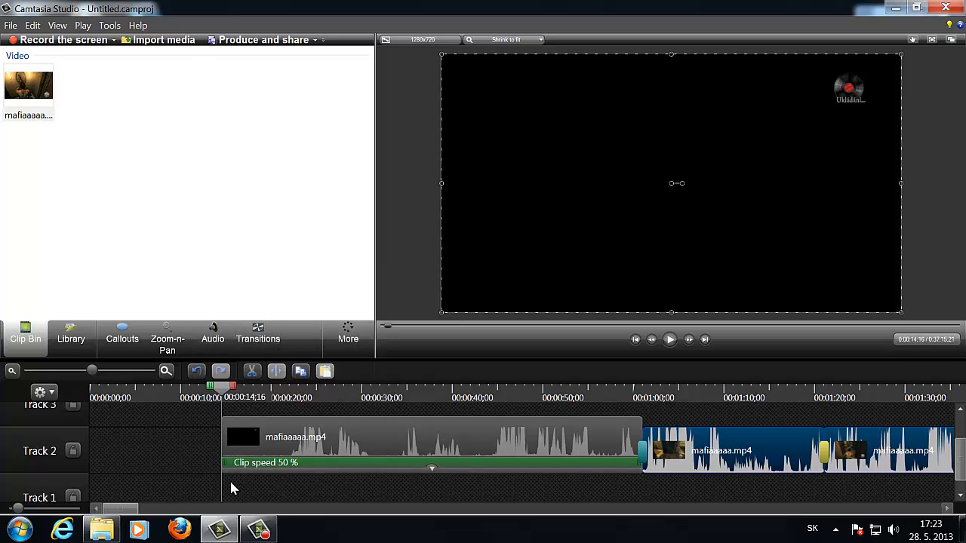
left_click(113, 528)
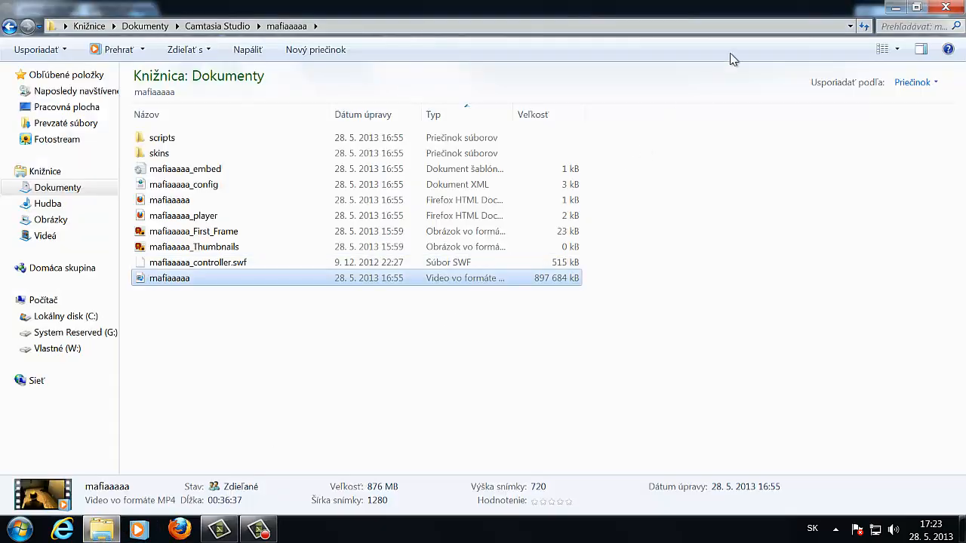
left_click(945, 9)
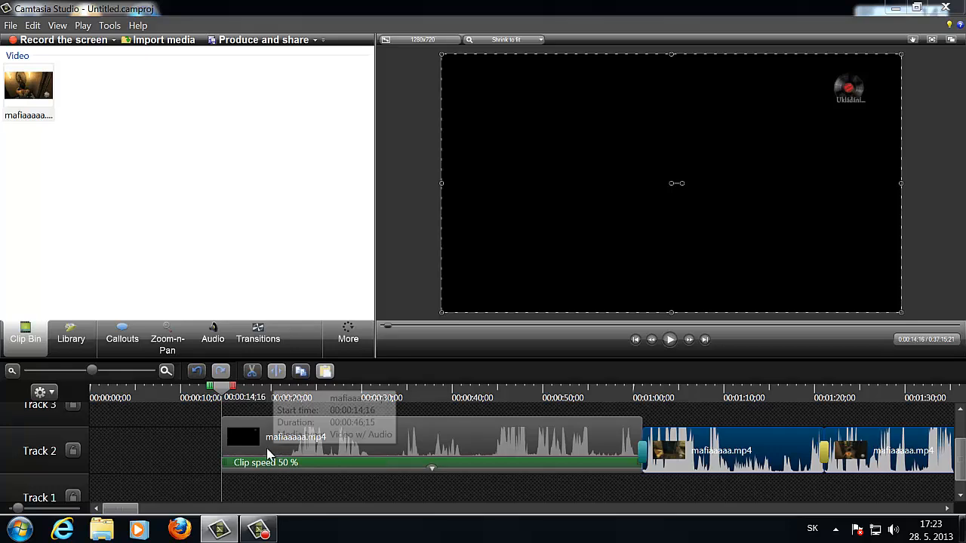
Step: Move the three mafiaaaaa.mp4 pieces back to back from the timeline start on Track 2 and place the playhead at 4 frames
left_click_drag(279, 453, 141, 450)
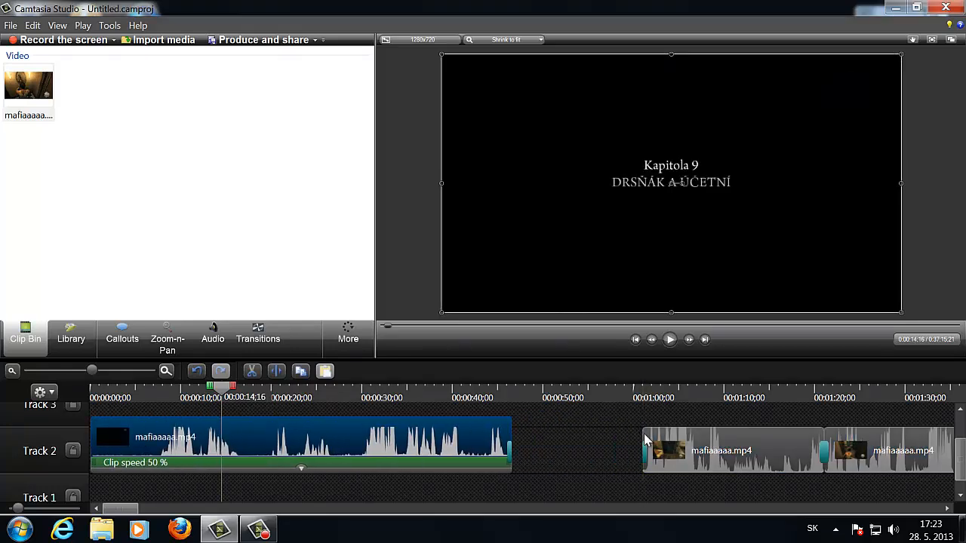
left_click_drag(679, 450, 551, 438)
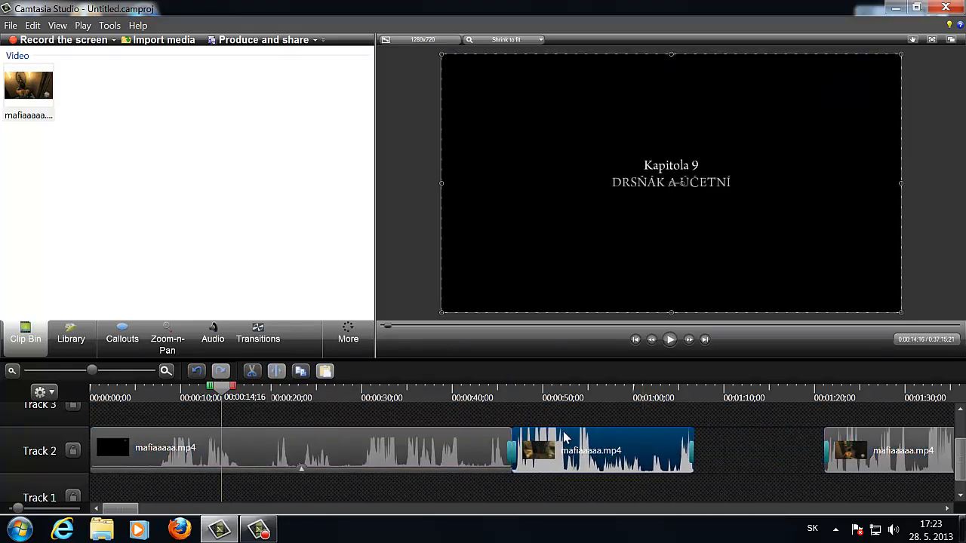
left_click_drag(877, 450, 751, 451)
left_click_drag(223, 402, 135, 407)
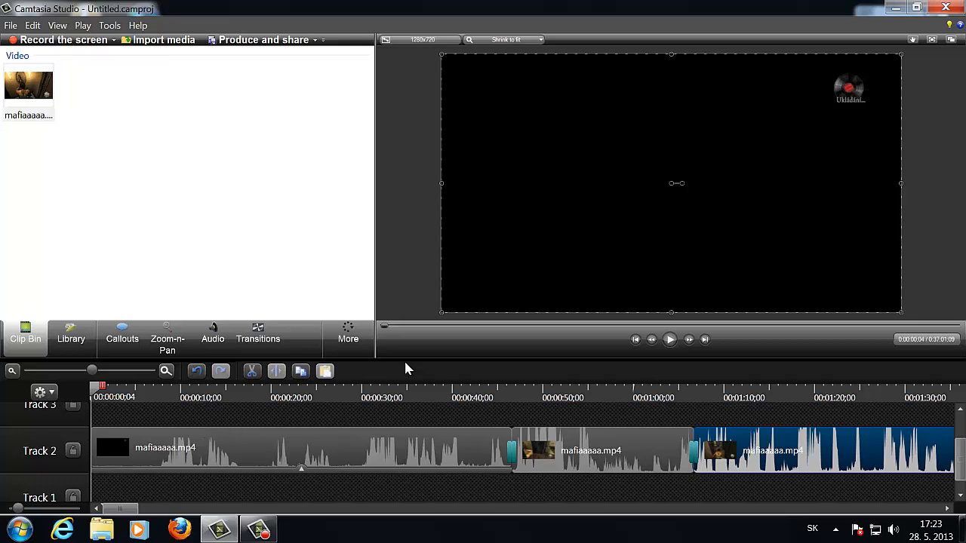
left_click(894, 9)
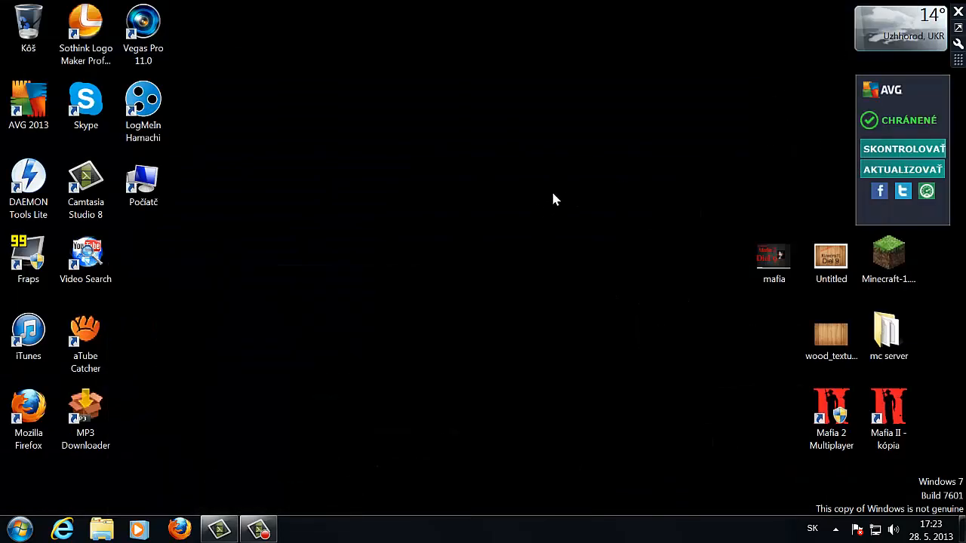
left_click(104, 528)
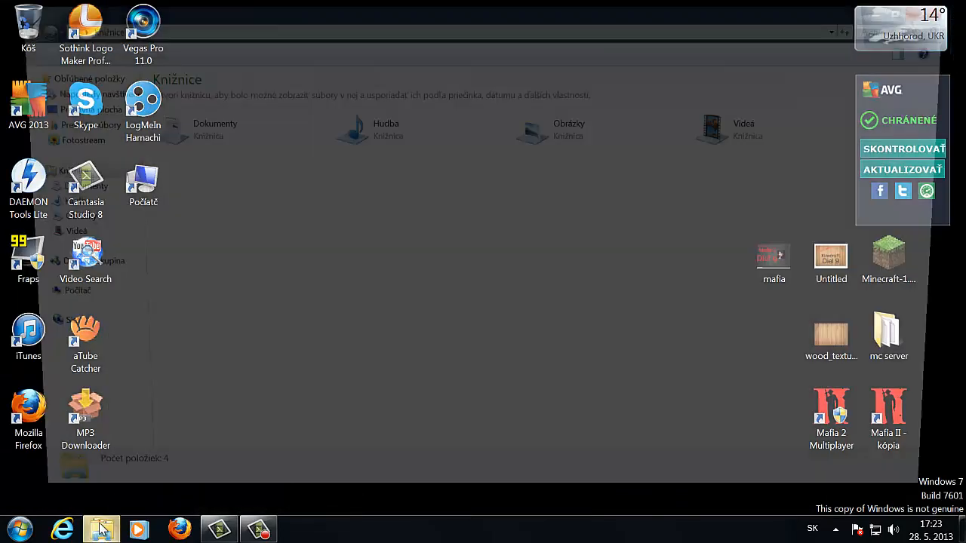
left_click(62, 351)
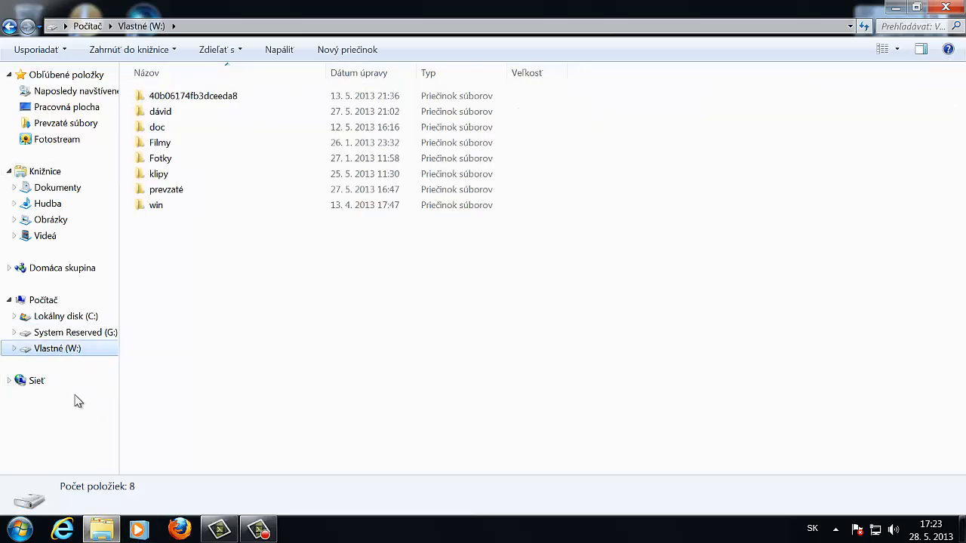
double_click(173, 144)
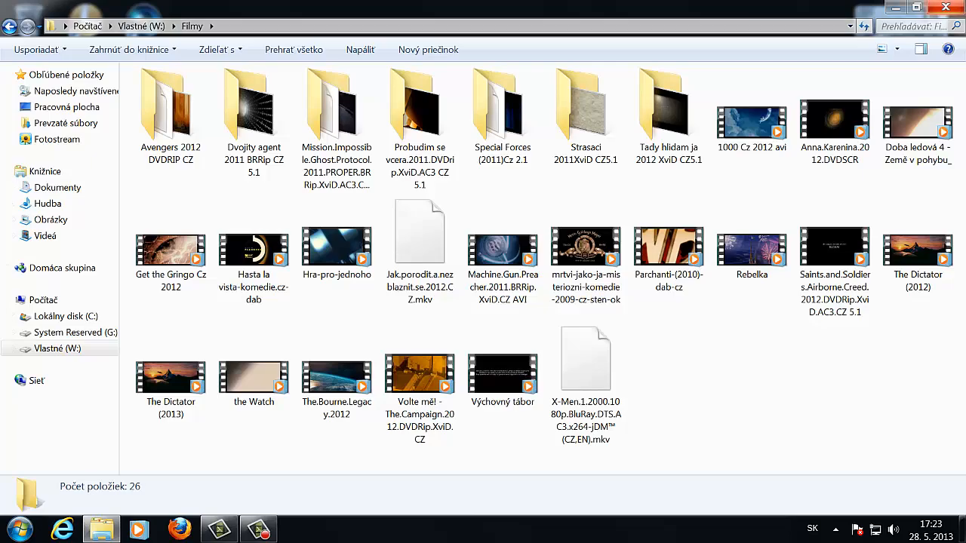
left_click(945, 7)
Step: Switch to Firefox, close the extra start page tab and load najhudba.com
left_click(179, 530)
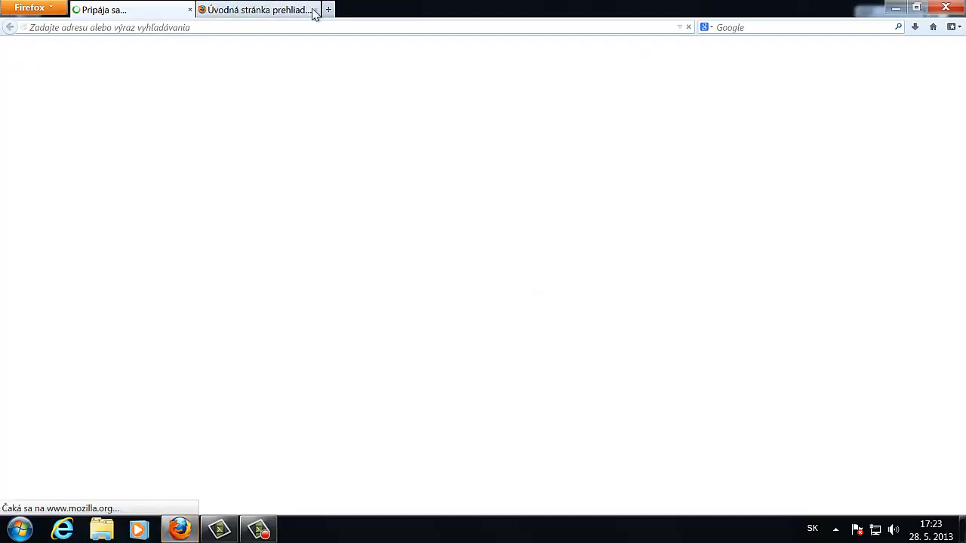
left_click(314, 10)
left_click(304, 26)
type("n")
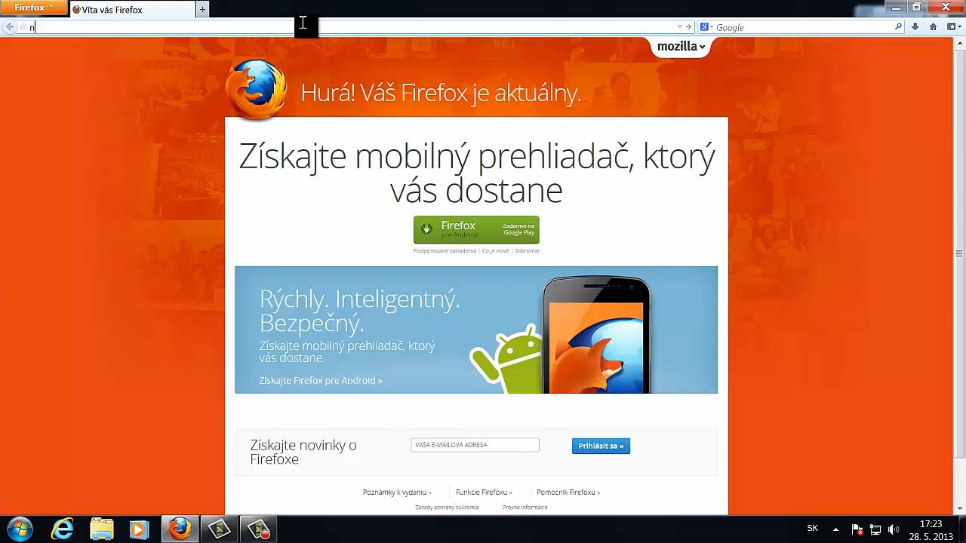
type("ajhudba.com")
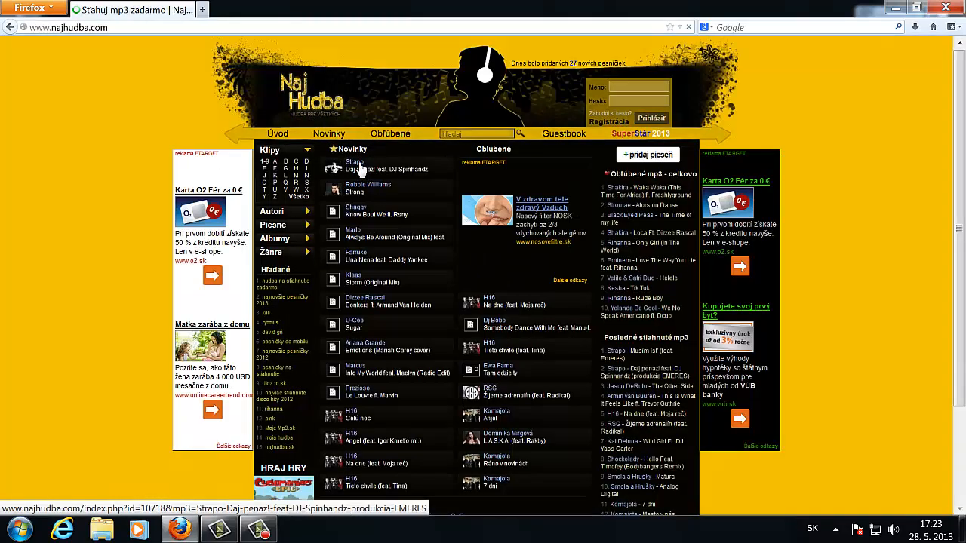
Step: Open the MP3 download page of Strapo's Daj penaz! feat. DJ Spinhandz, leaving it as the only open page
left_click(359, 169)
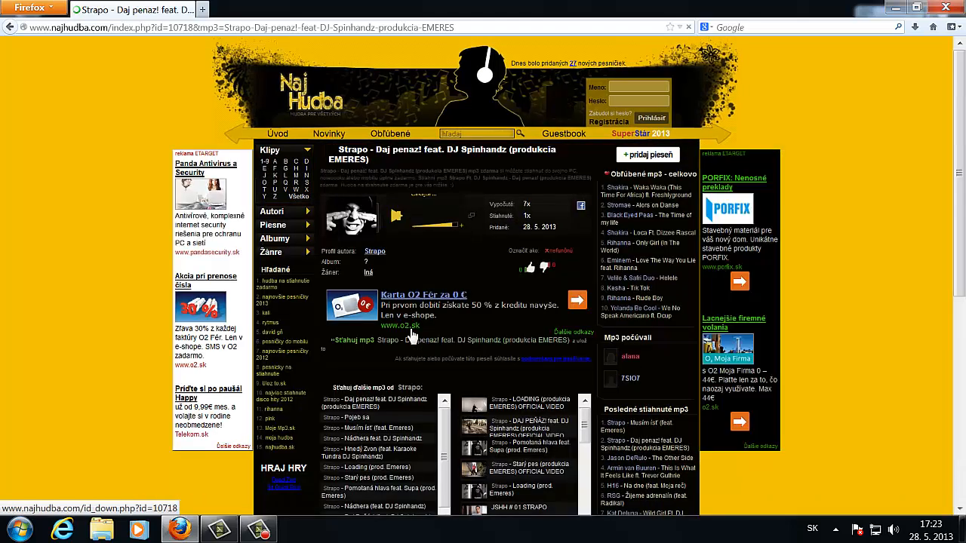
left_click(358, 341)
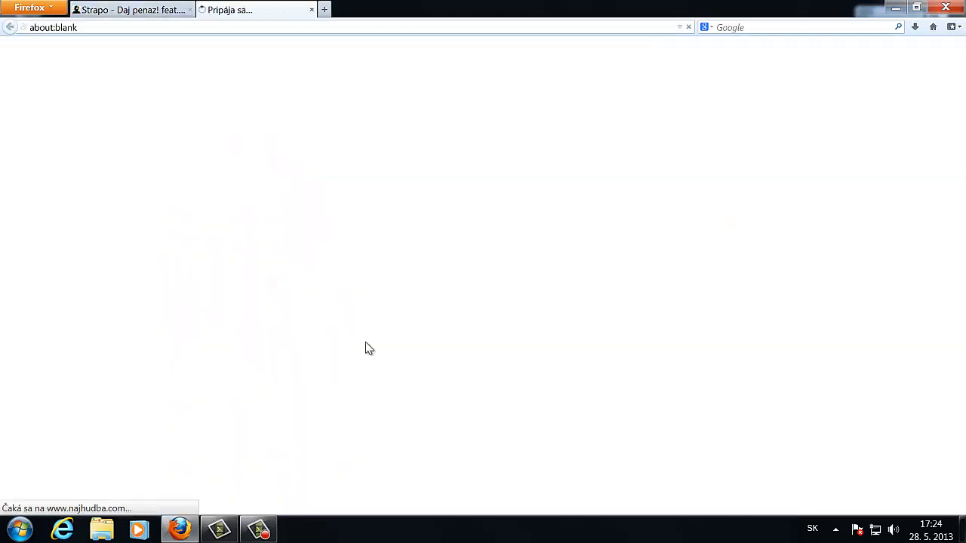
left_click(187, 15)
left_click(191, 10)
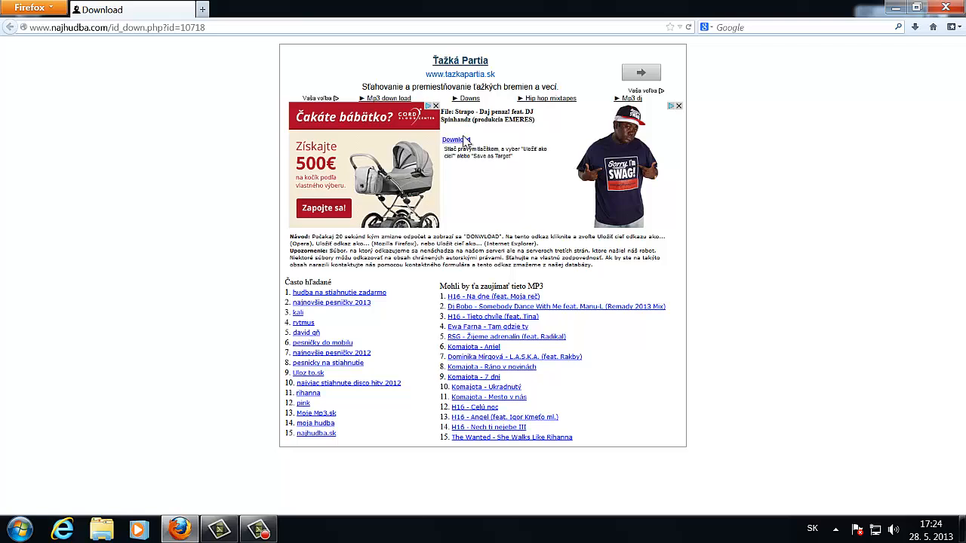
Step: Download the Strapo song and save it as a file instead of opening it in Windows Media Player
left_click(463, 141)
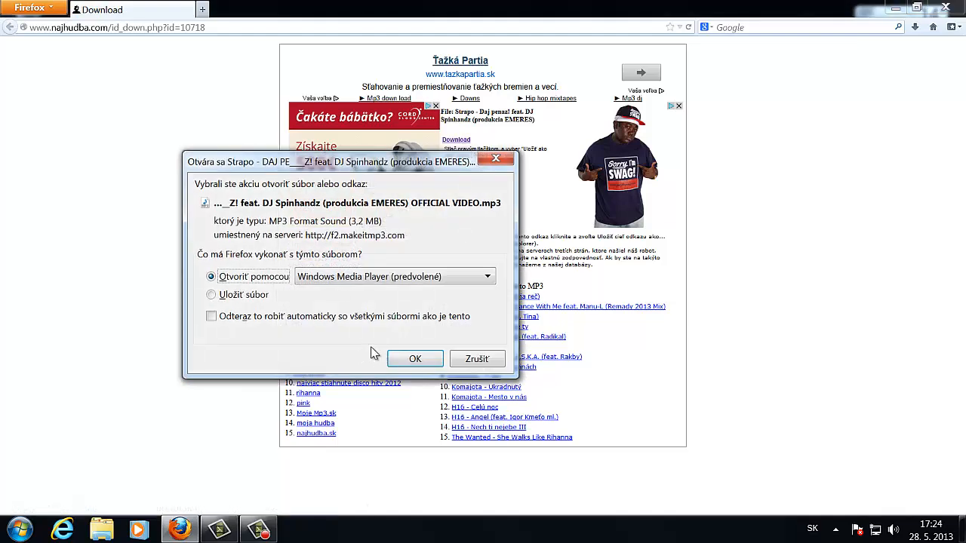
left_click(235, 295)
left_click(416, 359)
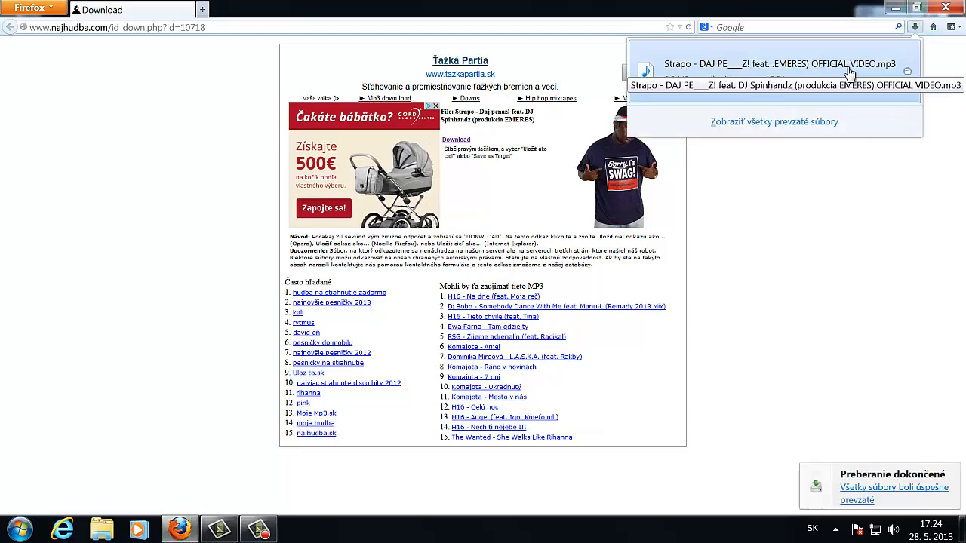
Step: Copy the downloaded Strapo MP3 from the Firefox download history to the desktop and close the browser windows
left_click(849, 74)
left_click(956, 7)
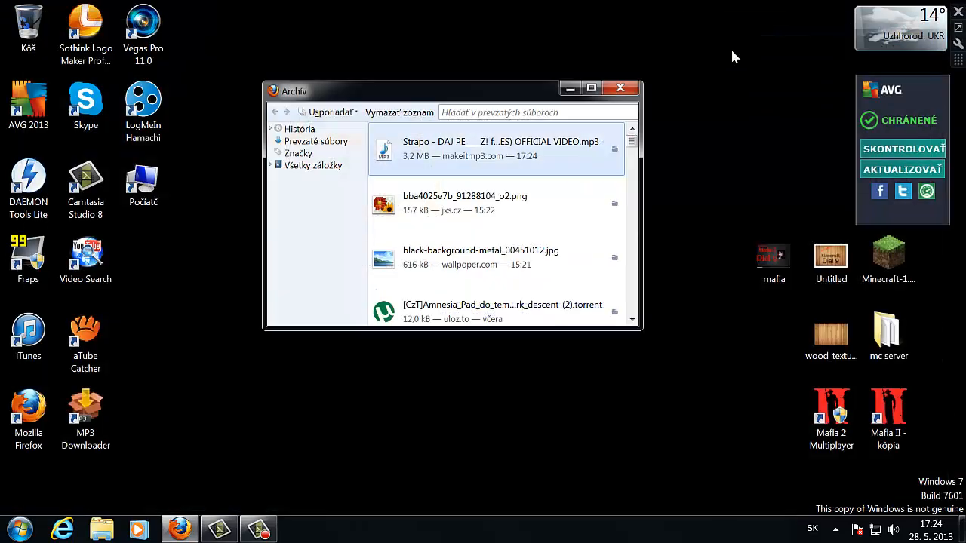
left_click_drag(174, 293, 178, 291)
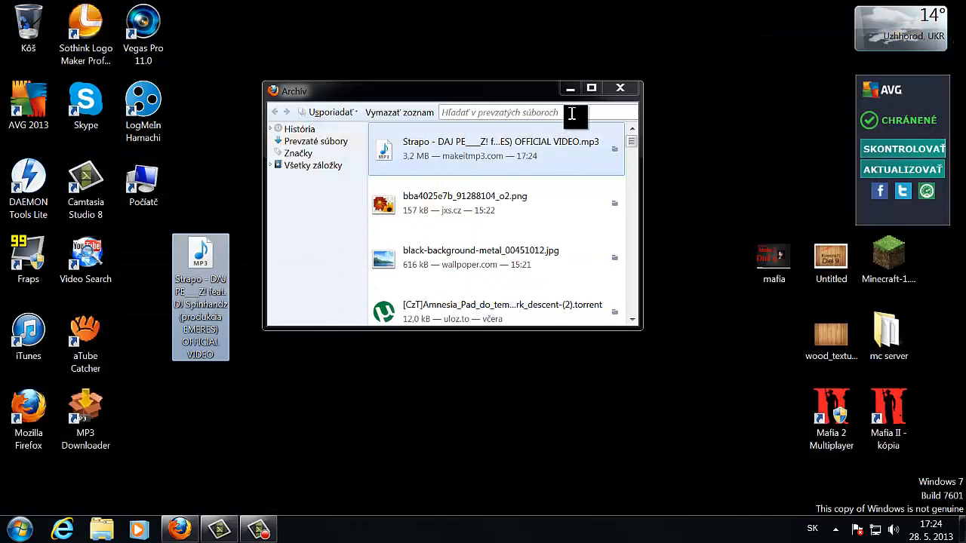
left_click(620, 88)
left_click_drag(344, 225, 280, 351)
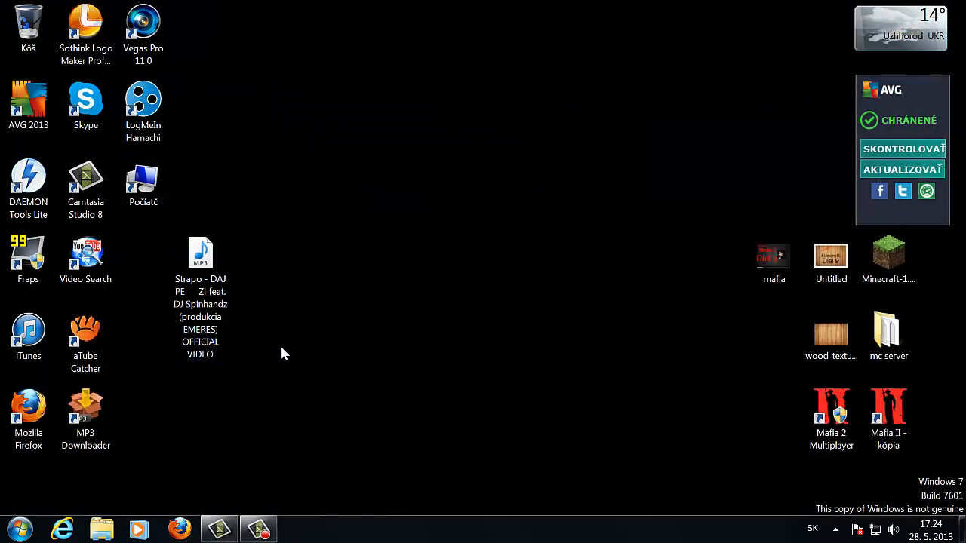
Step: Import the Strapo MP3 from the desktop into the Clip Bin of Camtasia Studio
left_click_drag(221, 250, 224, 534)
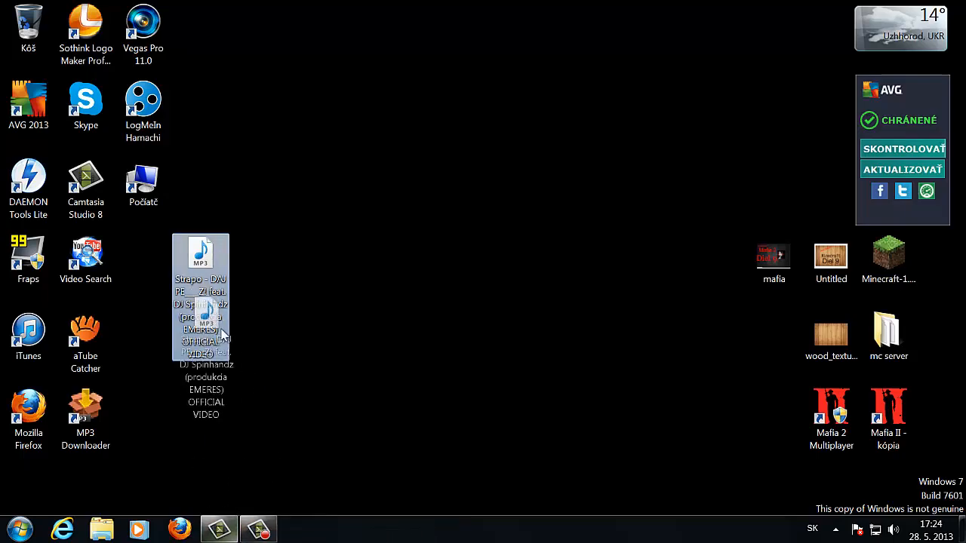
left_click(224, 535)
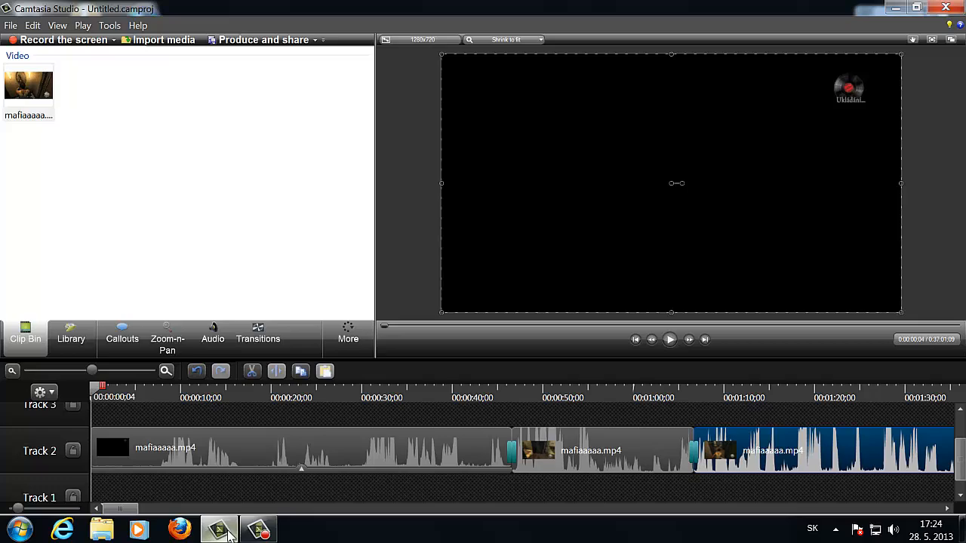
left_click(895, 4)
left_click_drag(200, 332, 210, 208)
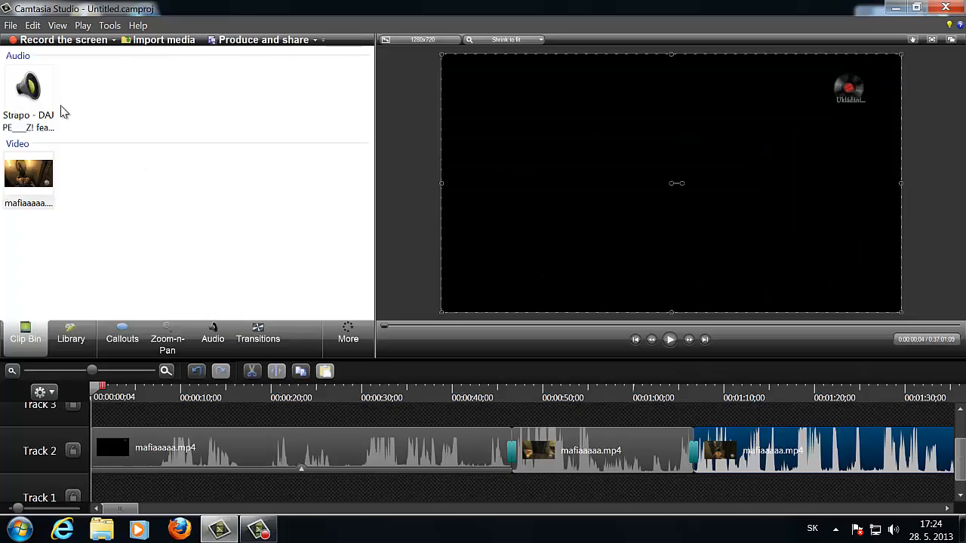
Step: Place the Strapo MP3 on Track 1 at the start of the timeline, beneath the video pieces
left_click(29, 84)
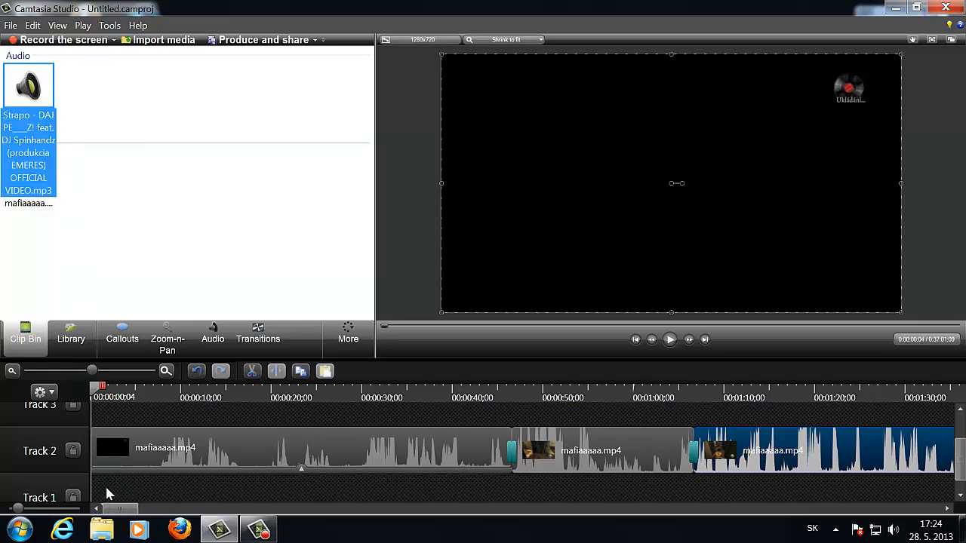
left_click_drag(106, 494, 108, 494)
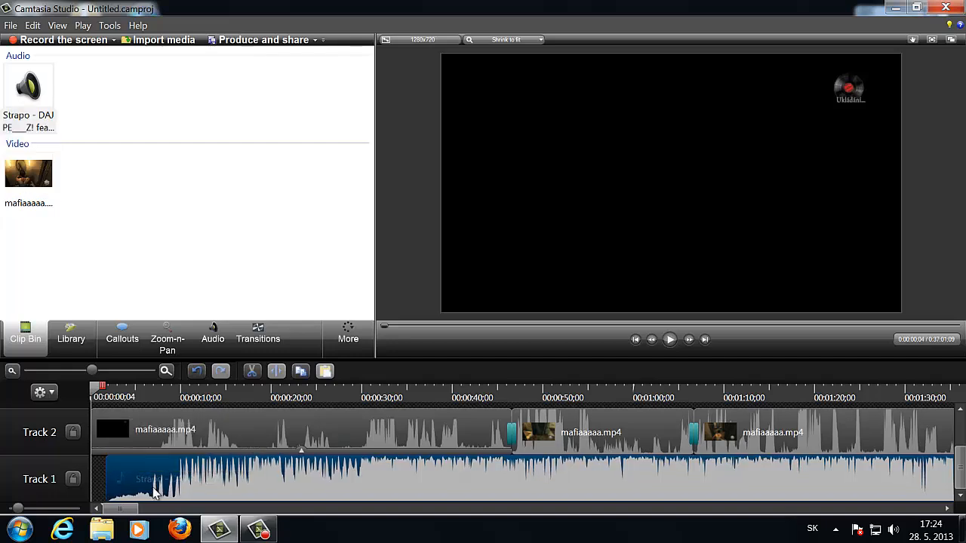
Step: Play the video with the music from the timeline start, pause, and play it again within the third mafiaaaaa.mp4 piece
left_click(670, 340)
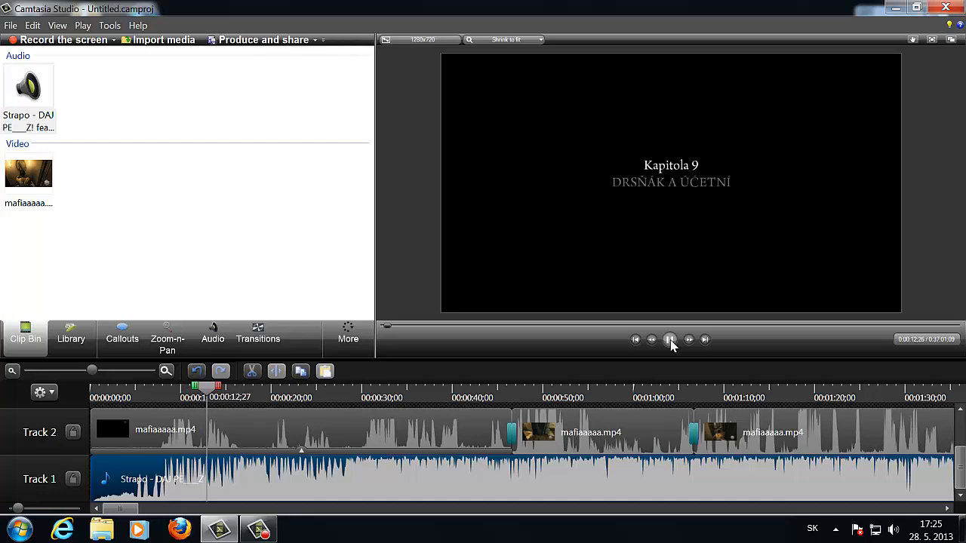
left_click(669, 339)
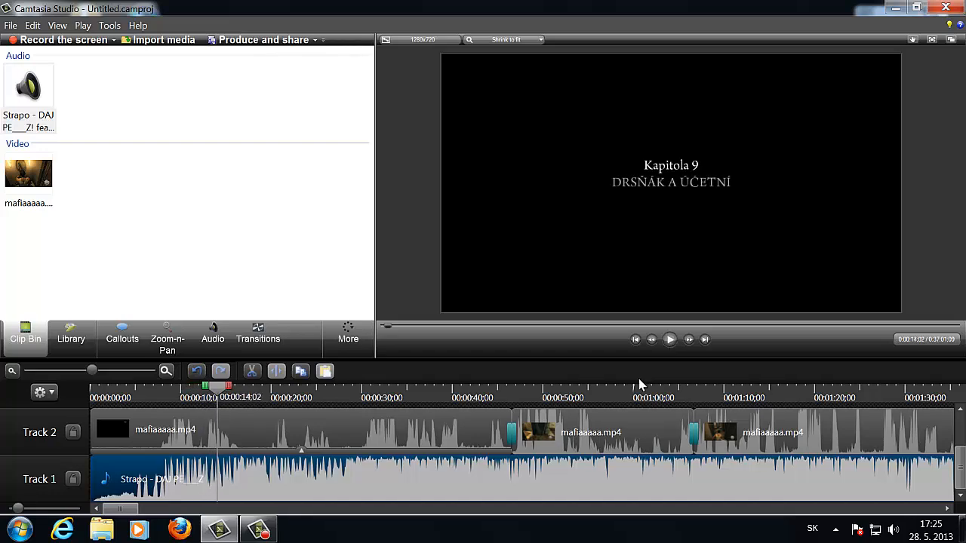
left_click(722, 398)
left_click(669, 339)
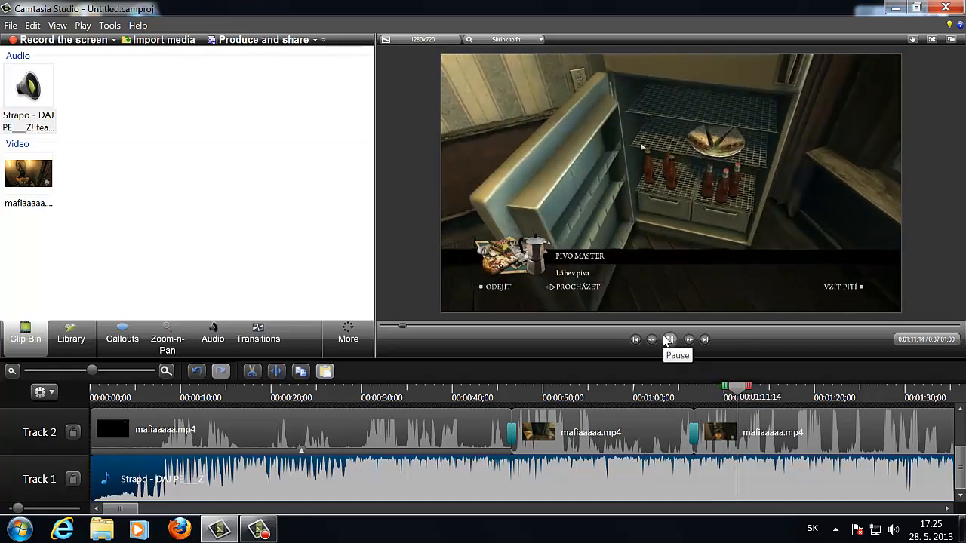
Step: Pause the playback and return the playhead to the start of the timeline
left_click(668, 339)
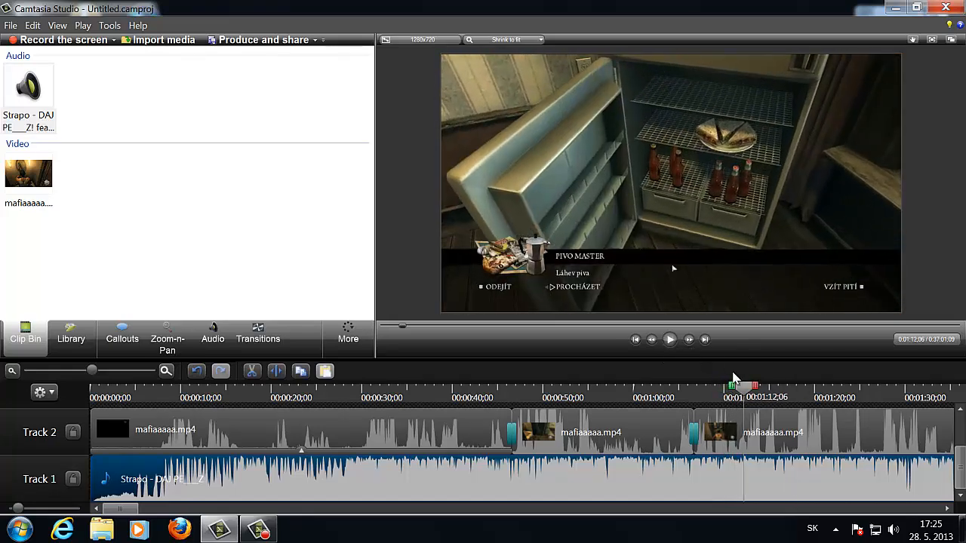
left_click_drag(741, 391, 95, 392)
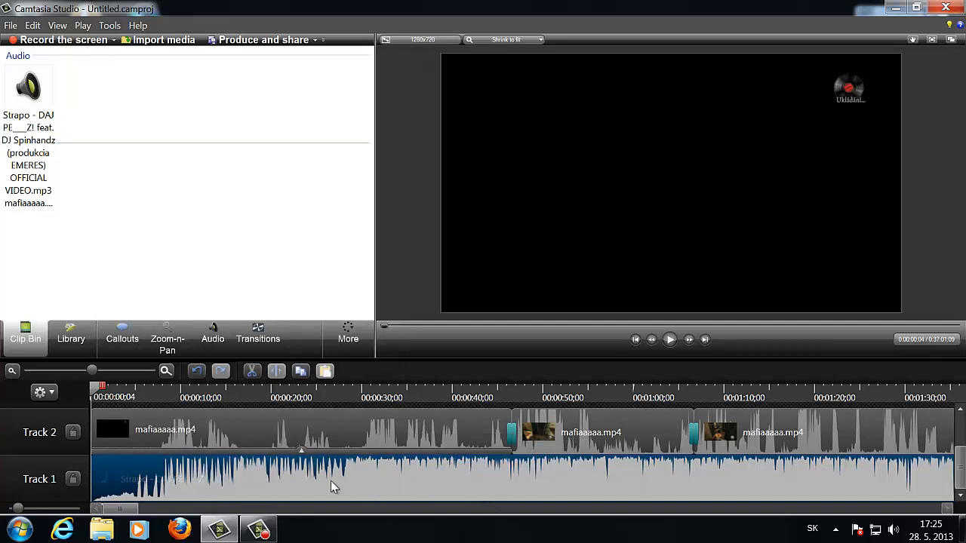
Step: Lower the volume of the Strapo music clip on Track 1 by four Volume down steps and return to the Clip Bin
right_click(272, 475)
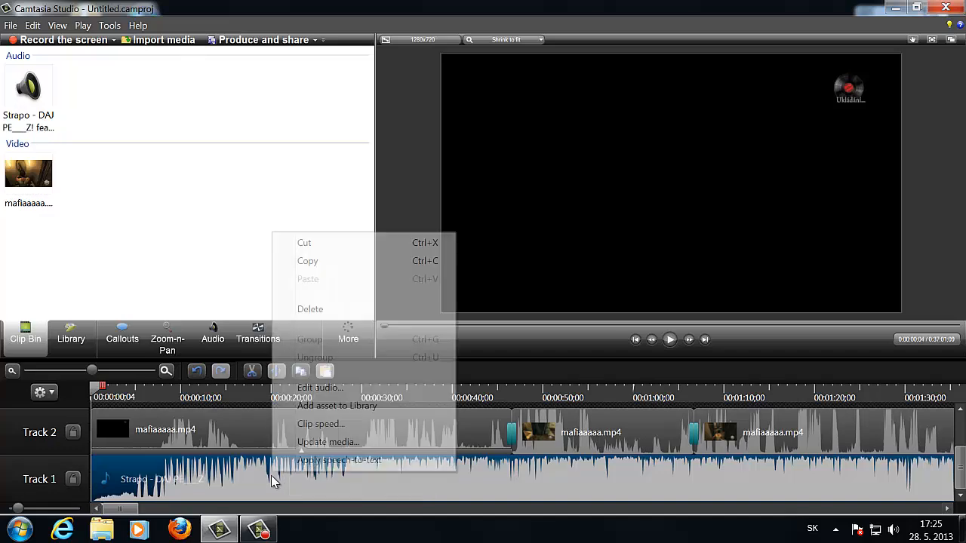
left_click(319, 389)
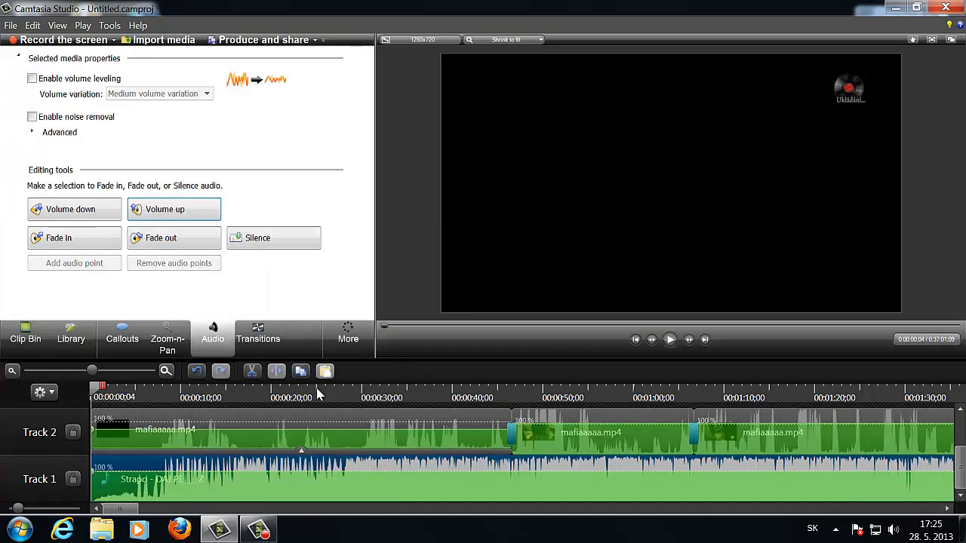
left_click(85, 213)
left_click(85, 213)
left_click(85, 214)
left_click(85, 213)
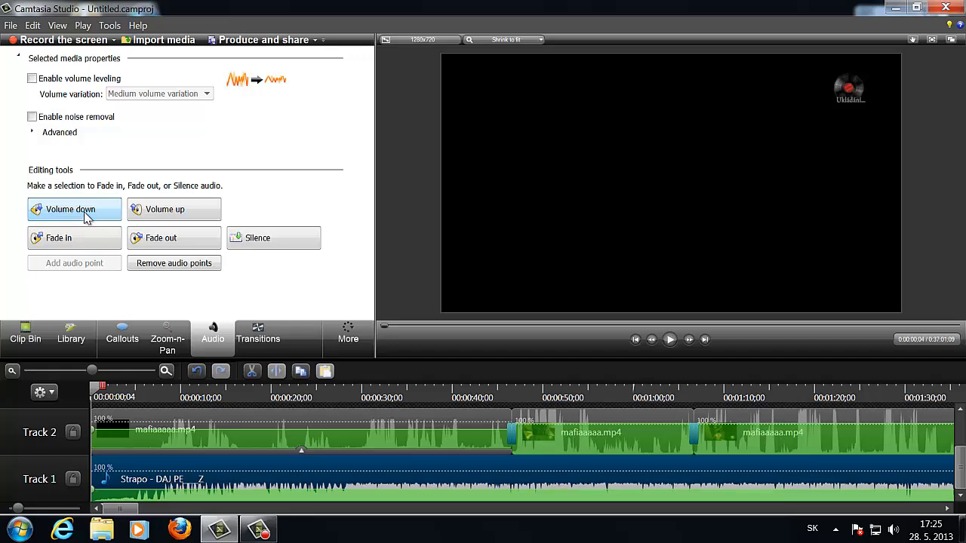
left_click(26, 336)
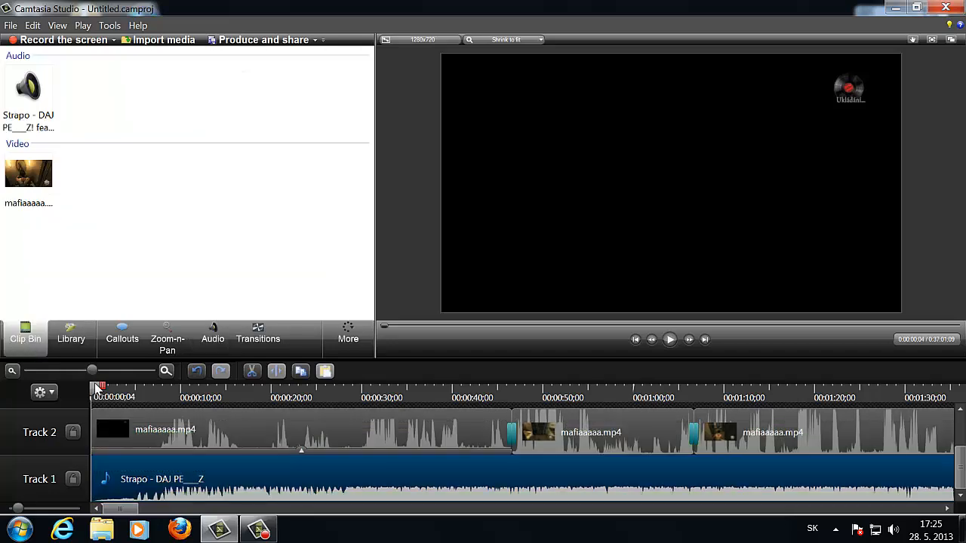
Step: Play the third mafiaaaaa.mp4 piece with the quieter music, pause, and return the playhead to the timeline start
left_click_drag(94, 386, 740, 386)
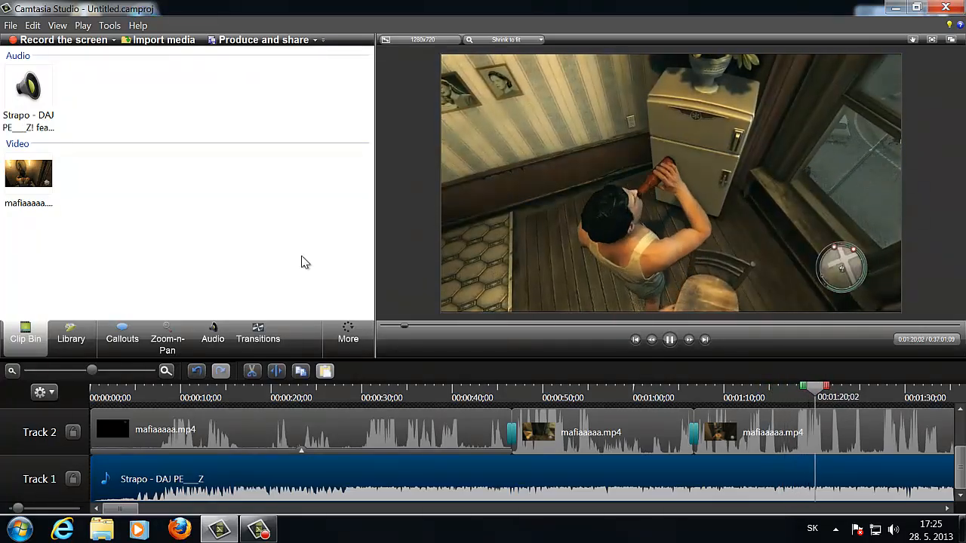
left_click(669, 339)
left_click_drag(824, 387, 614, 387)
left_click_drag(412, 331, 102, 311)
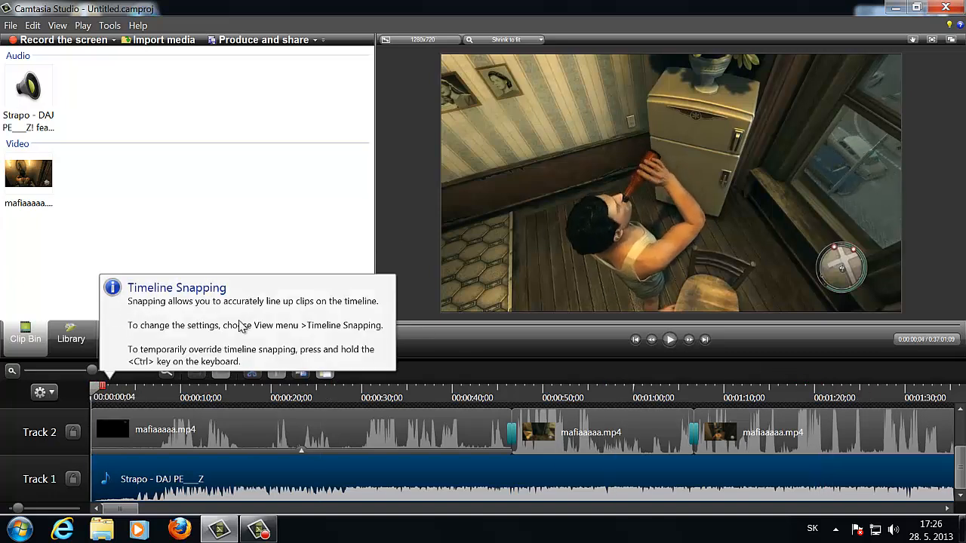
left_click(147, 207)
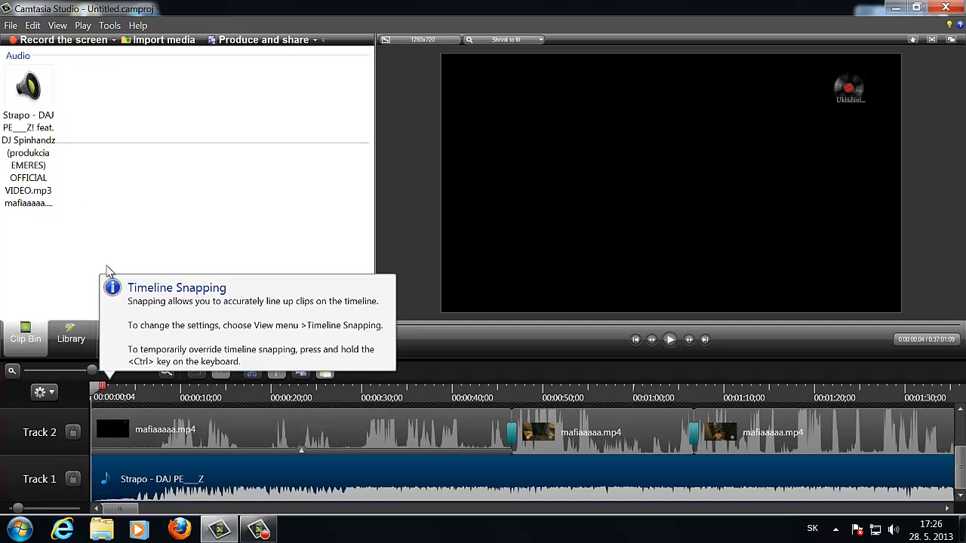
Step: Look through the additional editing tools, including Cursor Effects and Transitions, and return to the Clip Bin
left_click(346, 337)
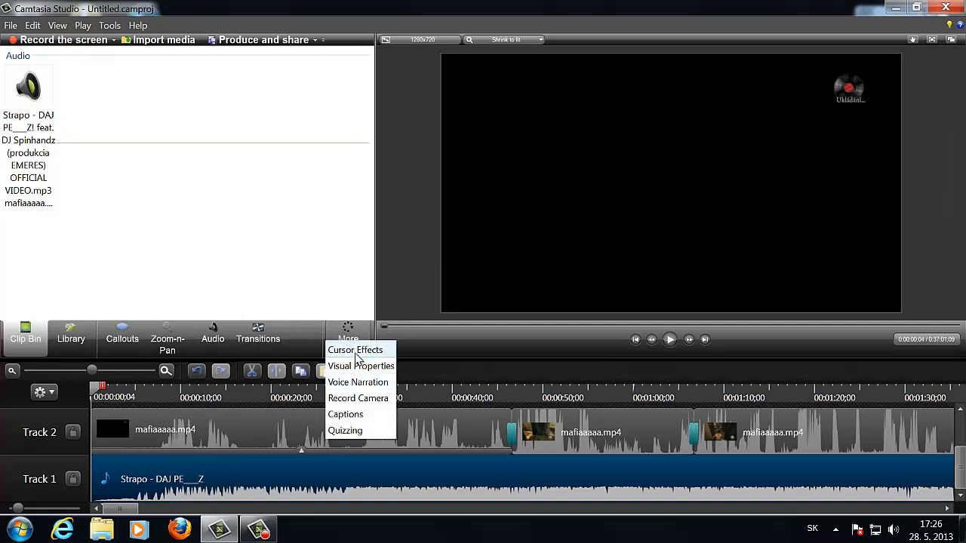
left_click(347, 349)
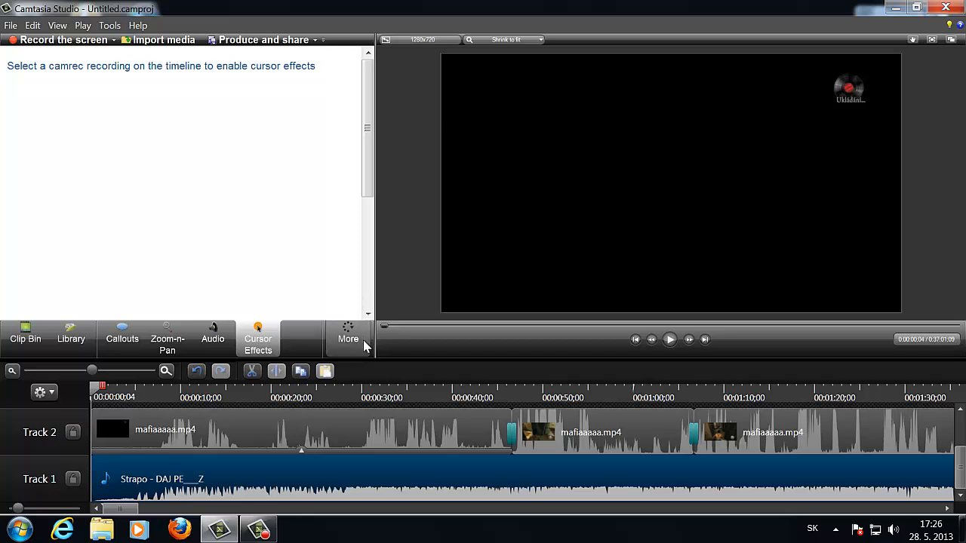
left_click(364, 345)
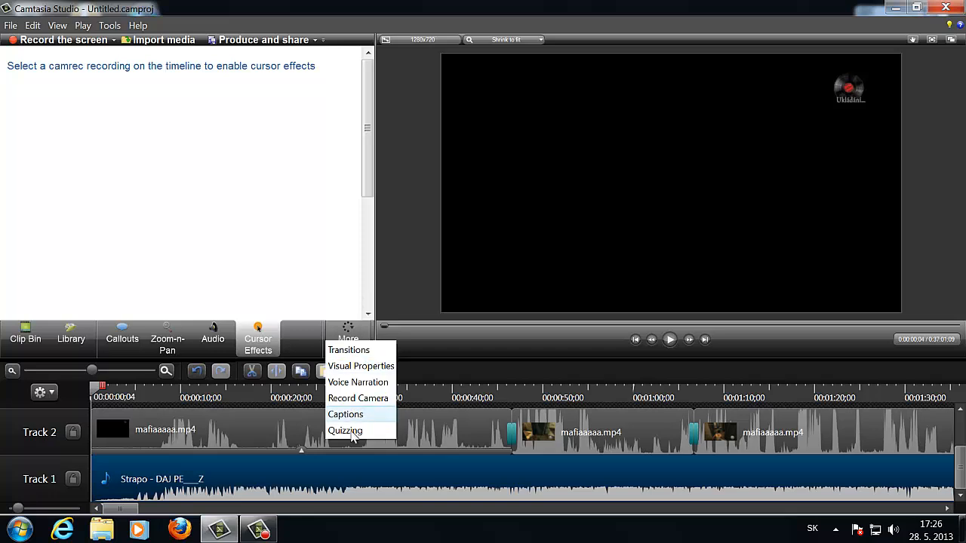
left_click(351, 350)
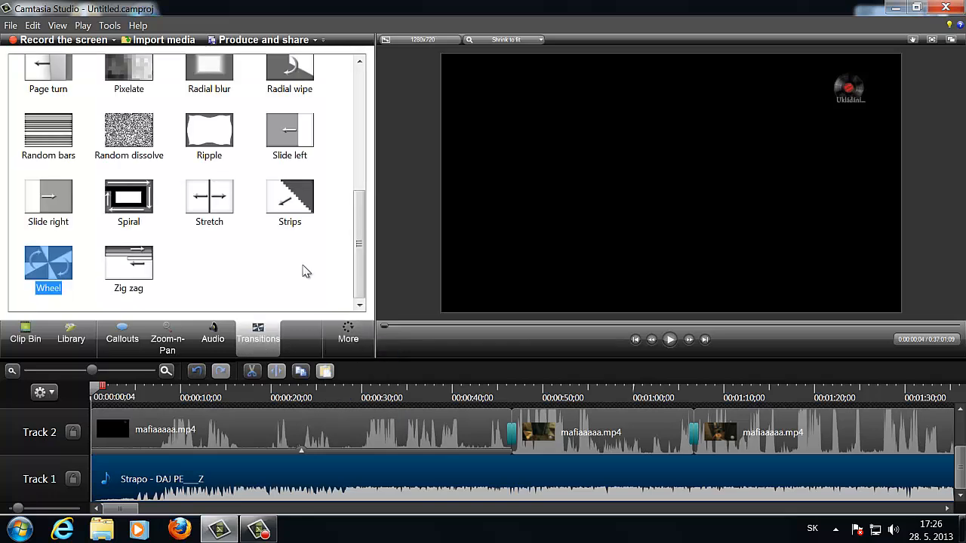
left_click(345, 340)
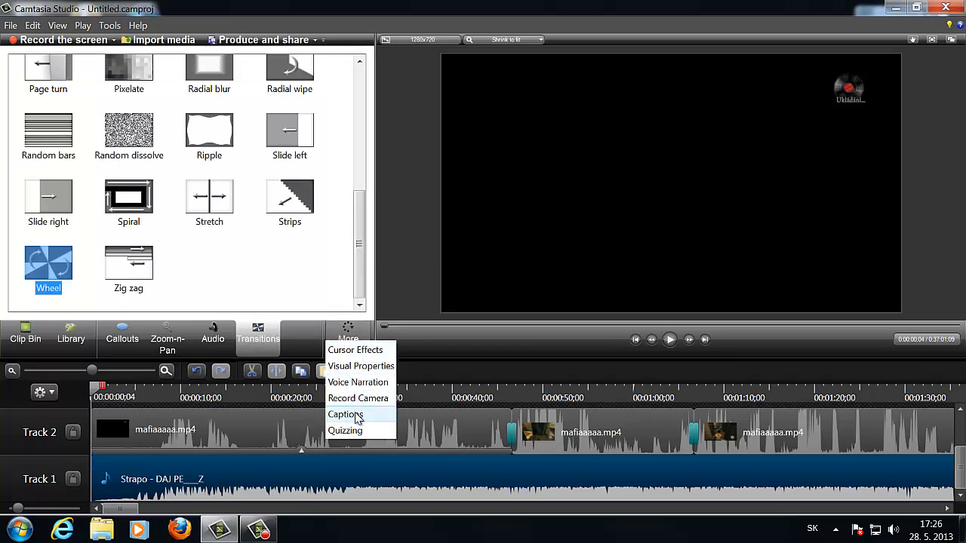
left_click(15, 337)
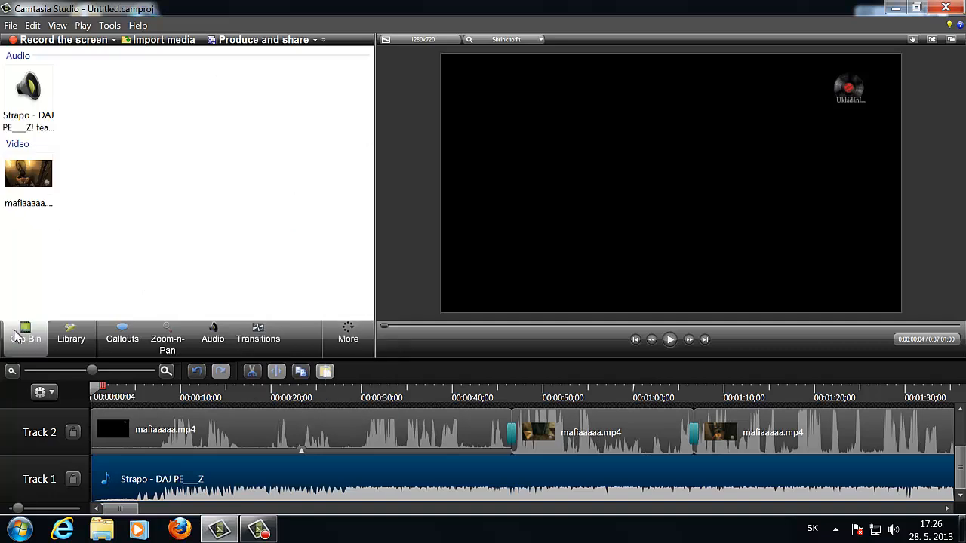